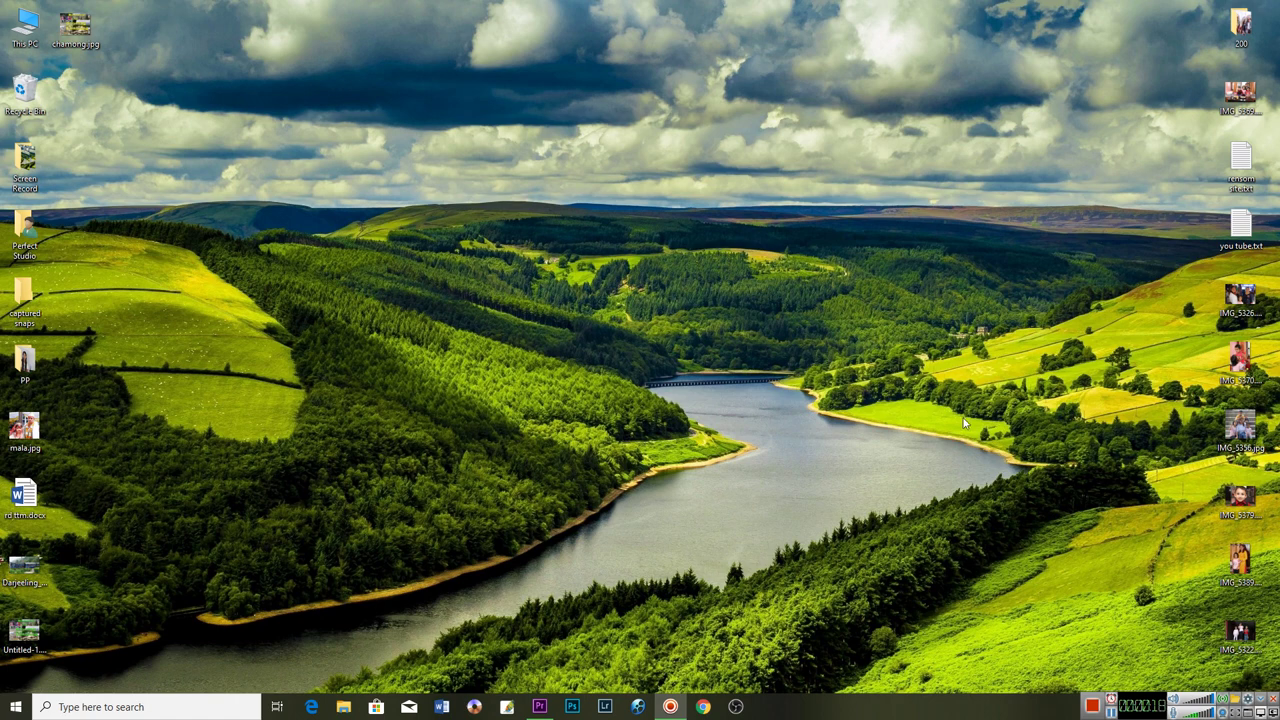
# Show and refresh the desktop, then launch Premiere Pro CC 2017 from the taskbar.
pyautogui.click(540, 706)
pyautogui.press('super+d')
pyautogui.rightClick(324, 157)
pyautogui.click(350, 196)
pyautogui.rightClick(324, 151)
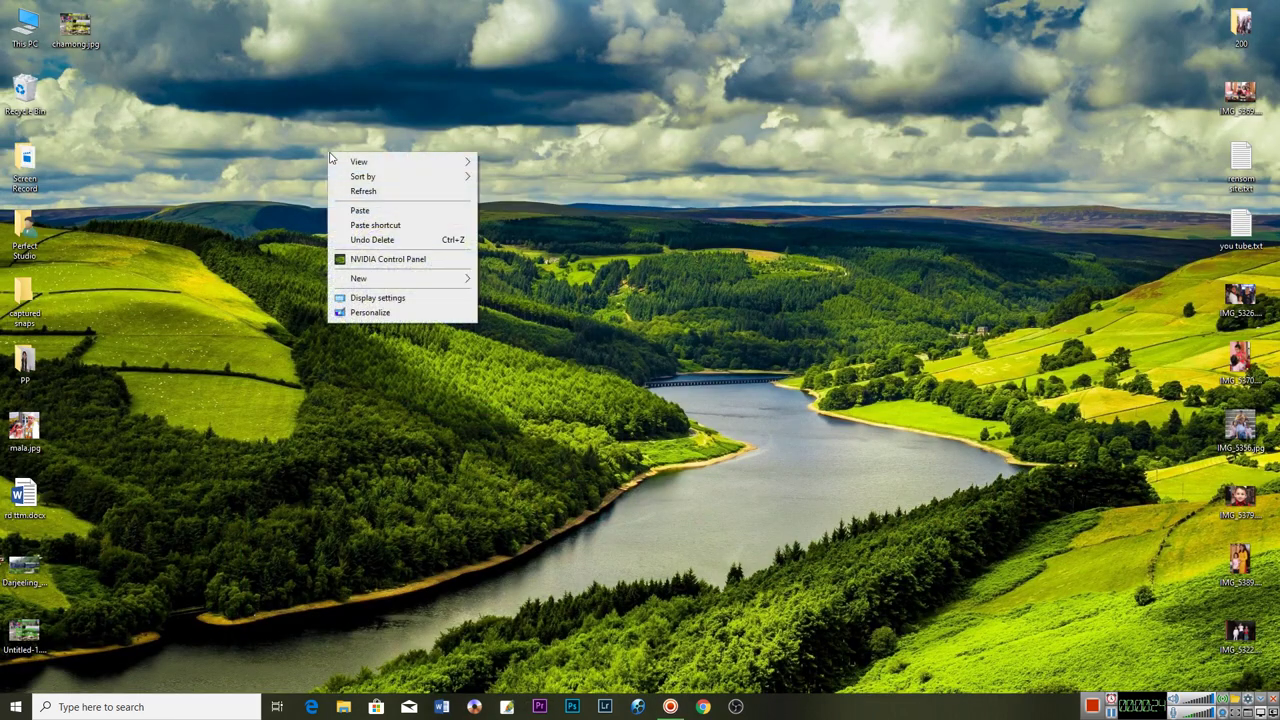
pyautogui.rightClick(274, 86)
pyautogui.rightClick(245, 38)
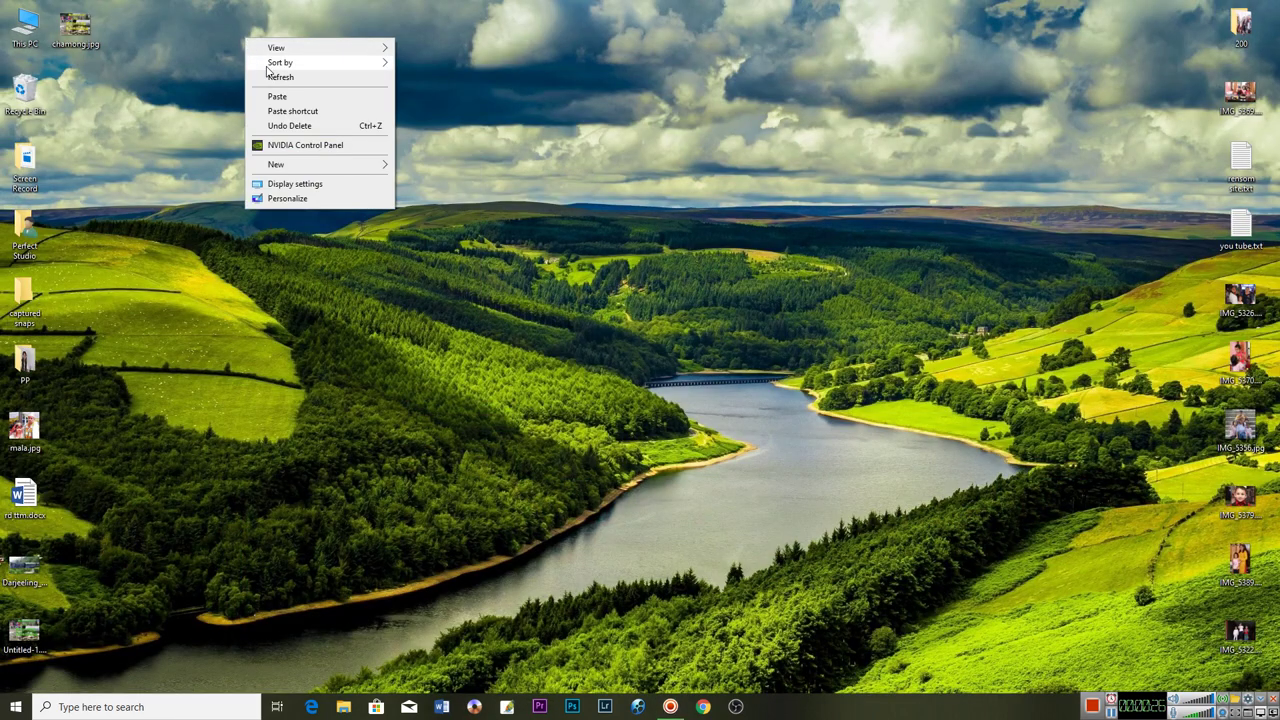
pyautogui.click(285, 77)
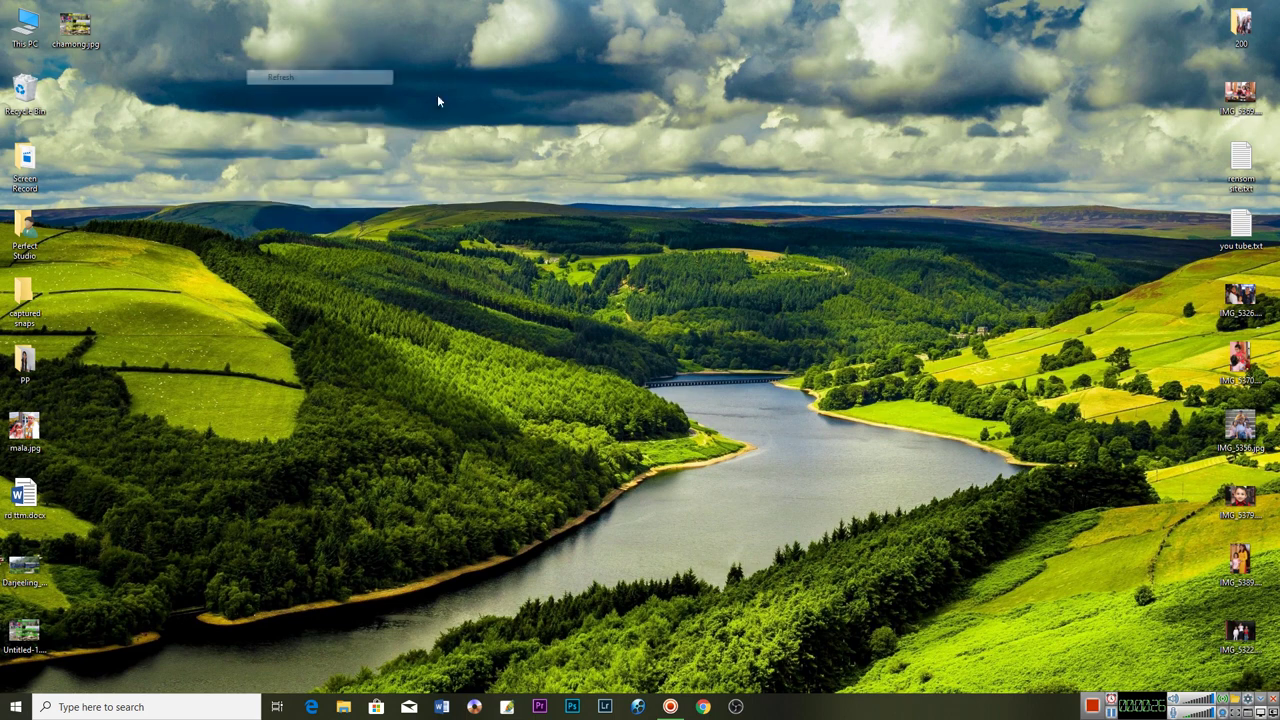
pyautogui.click(556, 700)
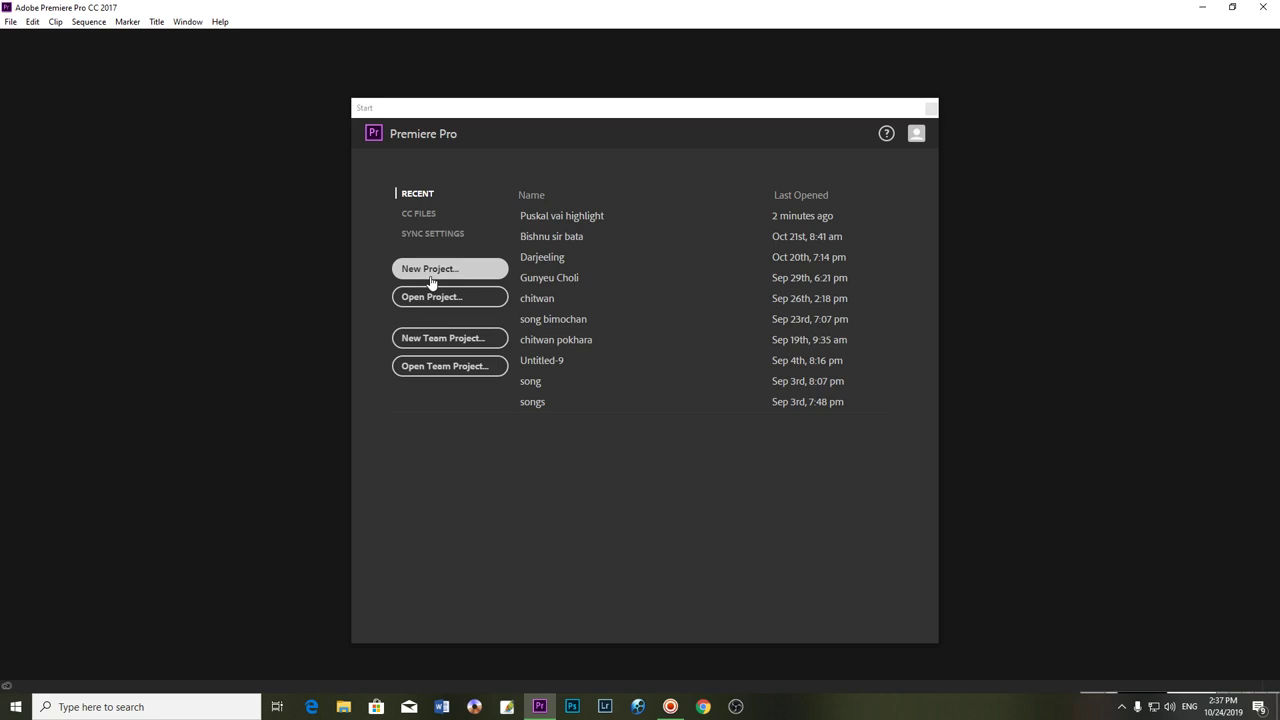
# Start a new project, enter its name, and review the Scratch Disks and Ingest Settings tabs.
pyautogui.click(431, 282)
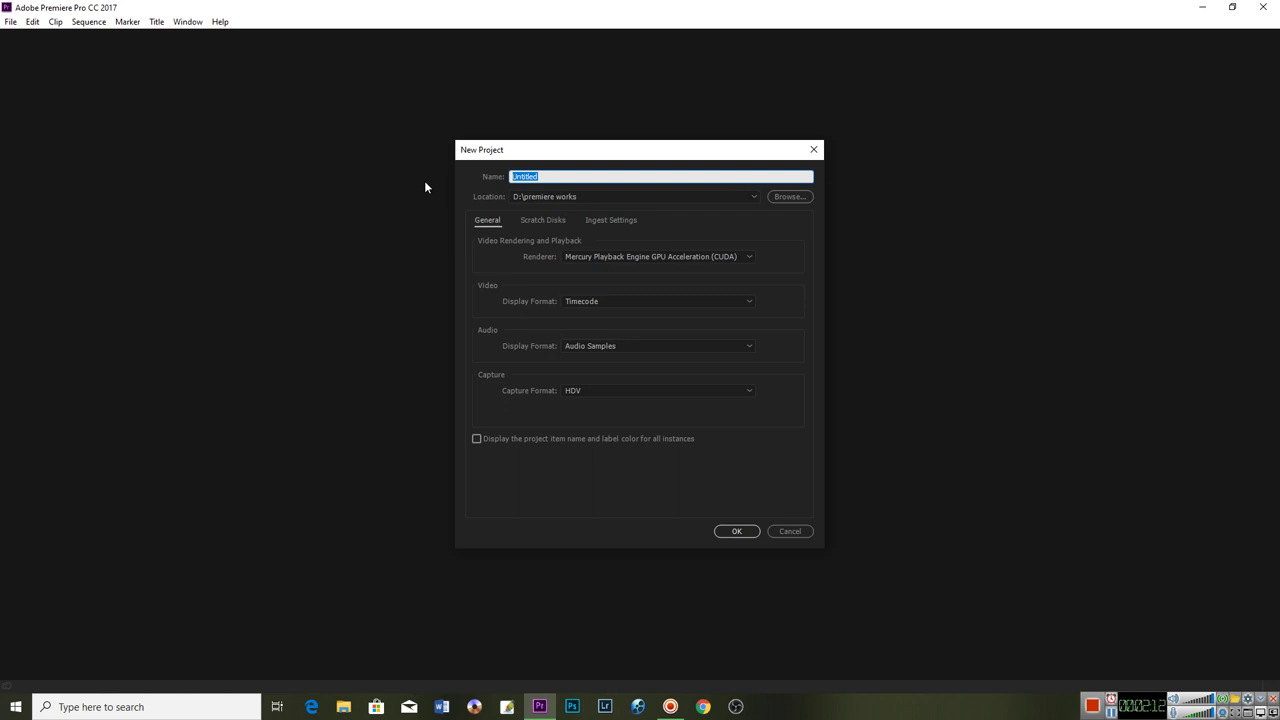
pyautogui.write('Ra')
pyautogui.write('m K')
pyautogui.write('uma')
pyautogui.write('r')
pyautogui.click(543, 221)
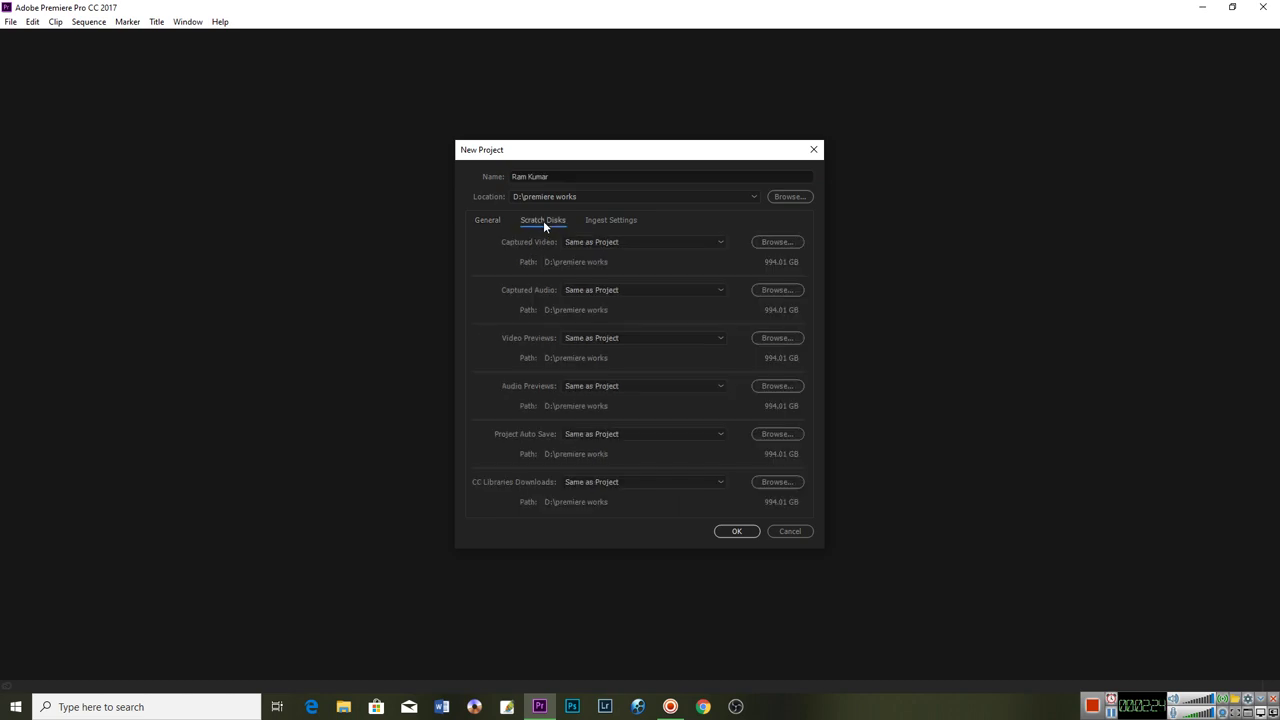
pyautogui.click(497, 226)
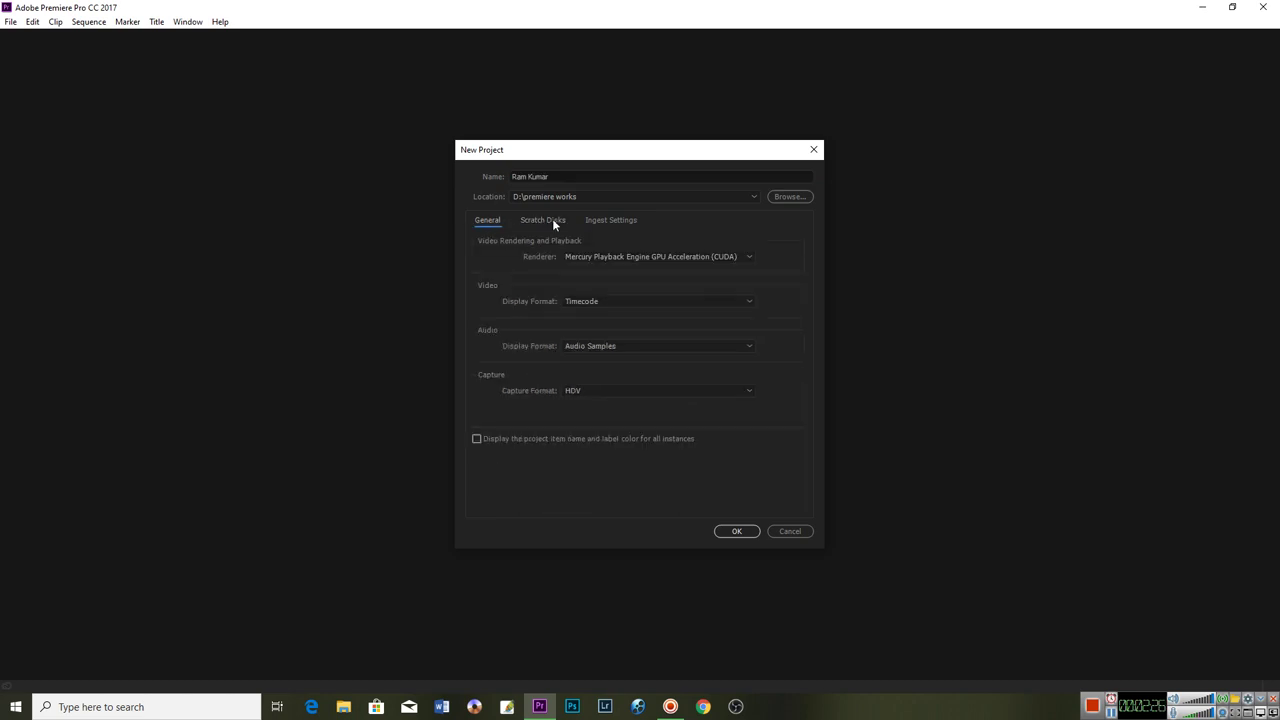
pyautogui.click(587, 222)
pyautogui.click(487, 224)
# Keep the GPU renderer, Timecode, Audio Samples and HDV capture format in General settings.
pyautogui.click(614, 256)
pyautogui.click(614, 256)
pyautogui.click(659, 300)
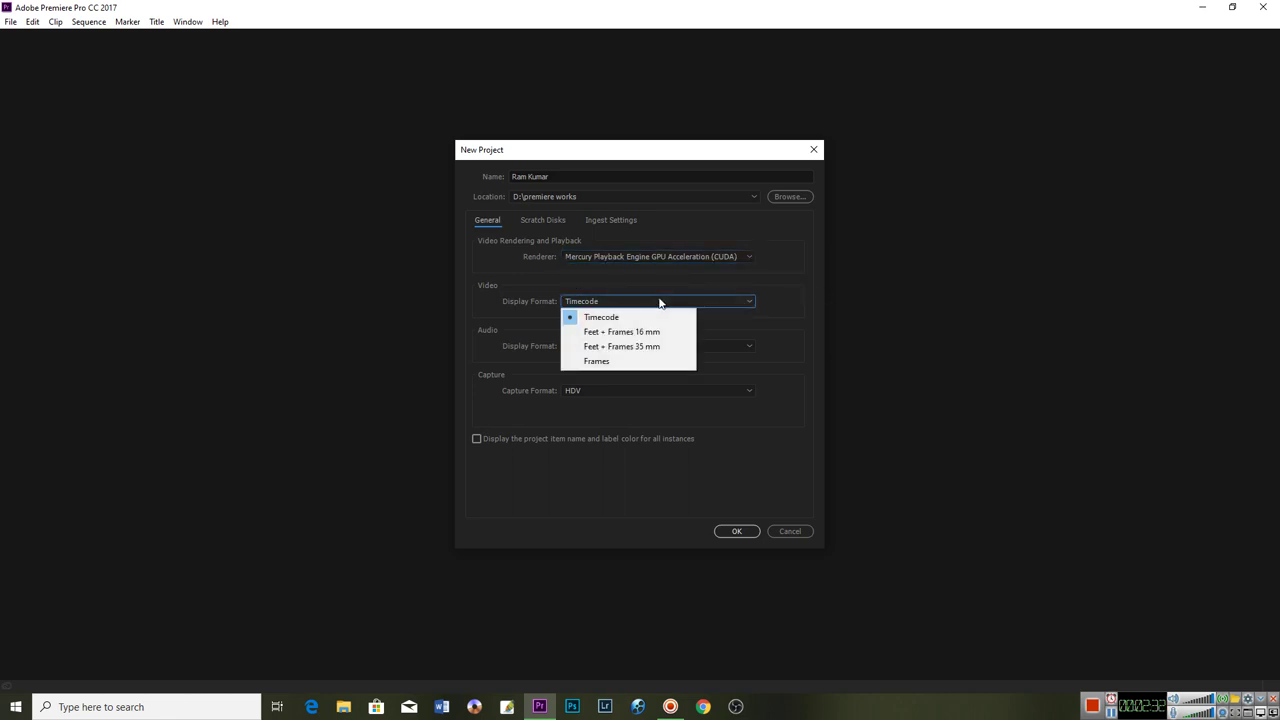
pyautogui.click(659, 300)
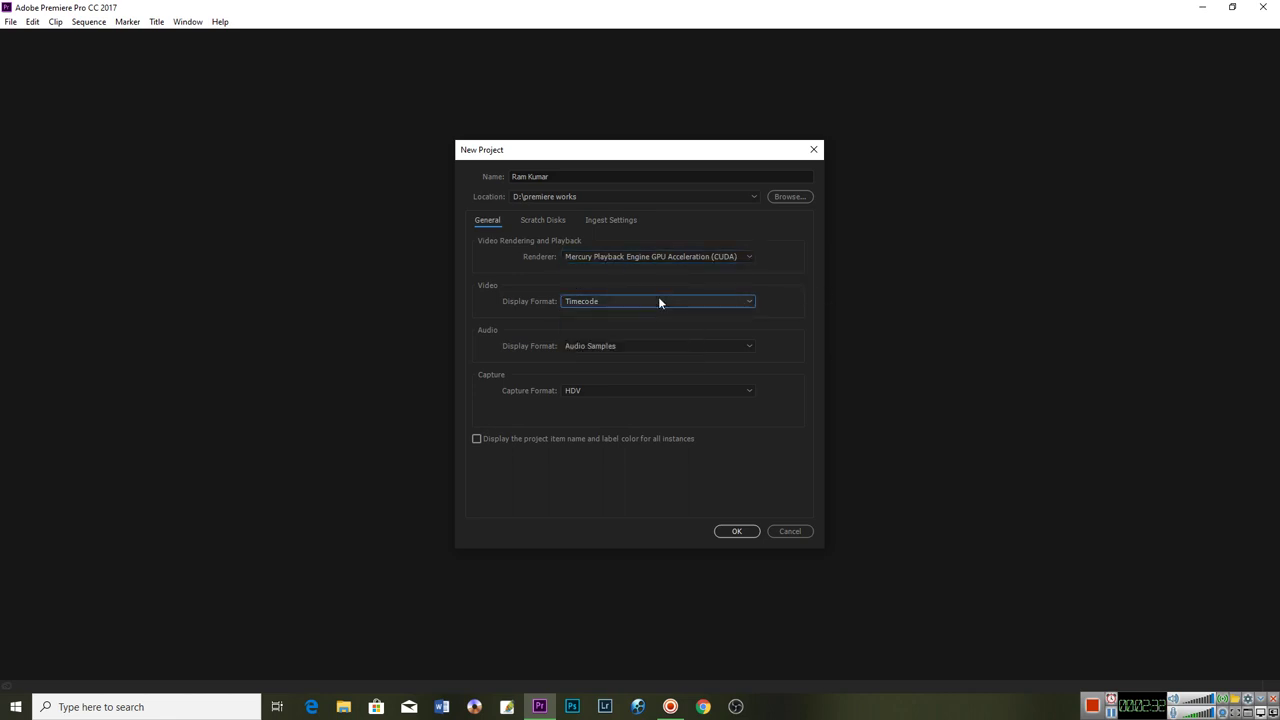
pyautogui.click(609, 348)
pyautogui.click(611, 348)
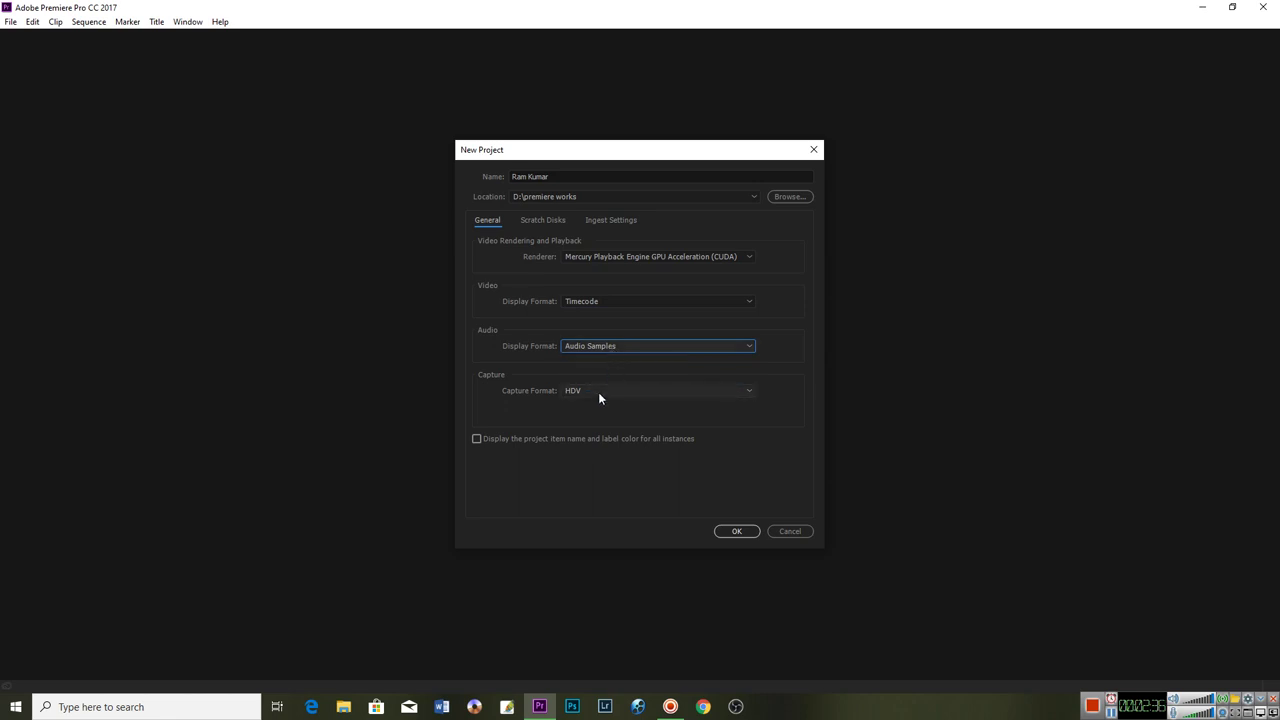
pyautogui.click(598, 392)
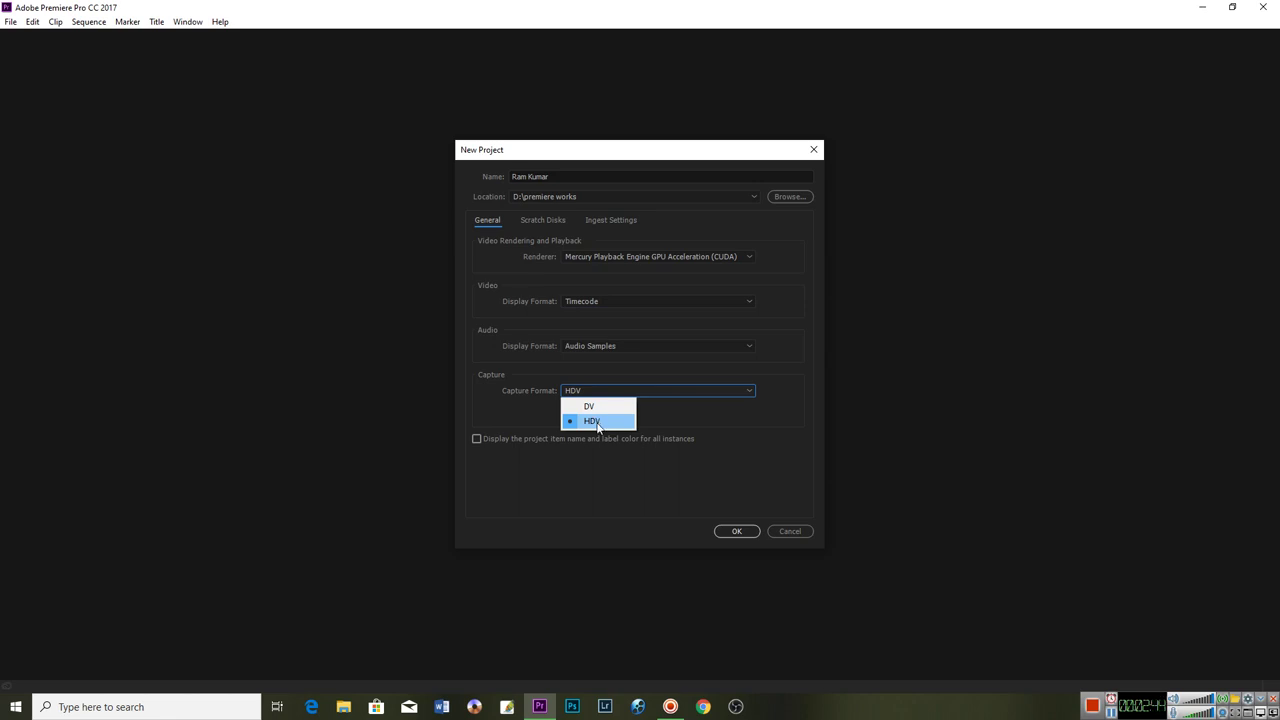
pyautogui.click(597, 422)
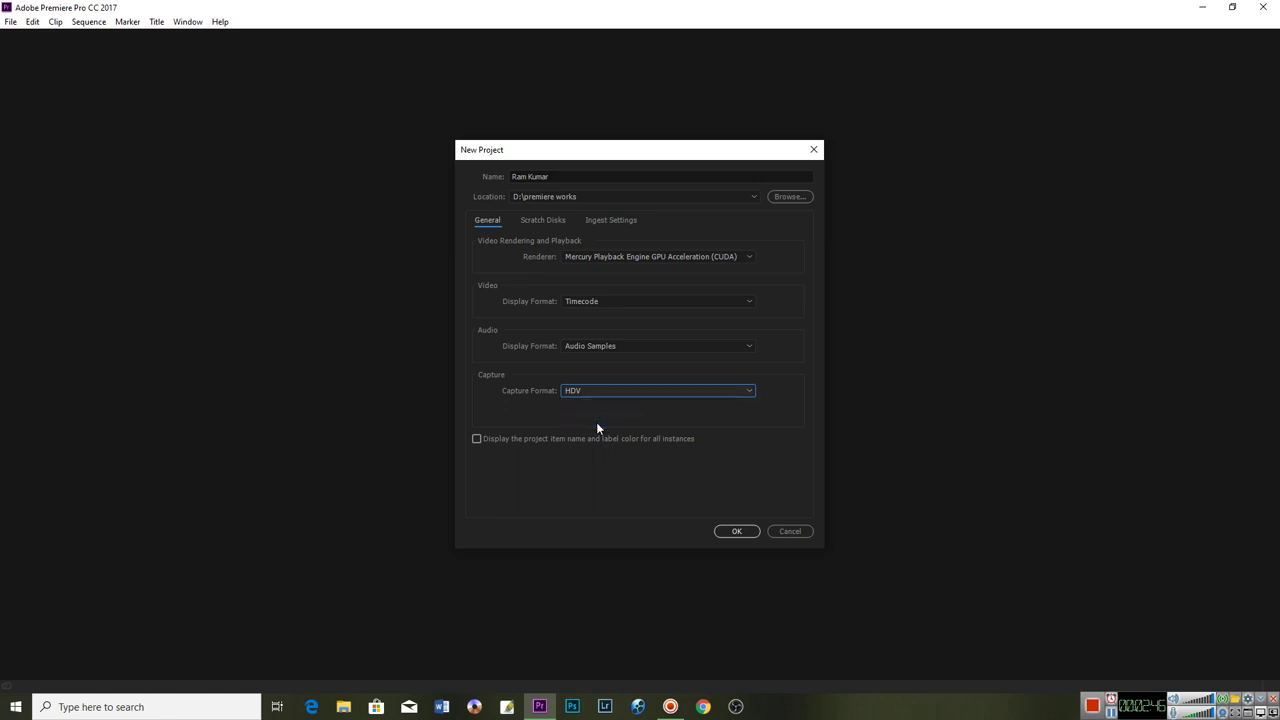
# Create the project and add Sequence 01 using the AVCHD 1080p50 preset.
pyautogui.click(754, 532)
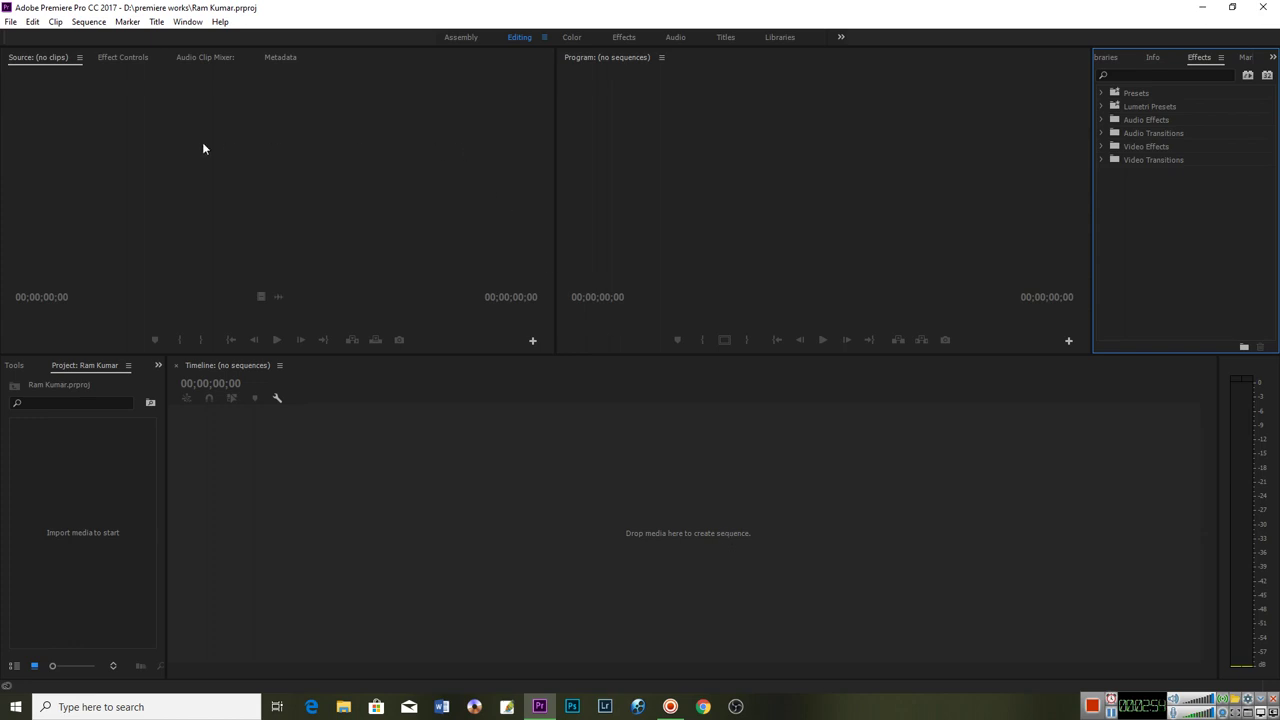
pyautogui.click(13, 23)
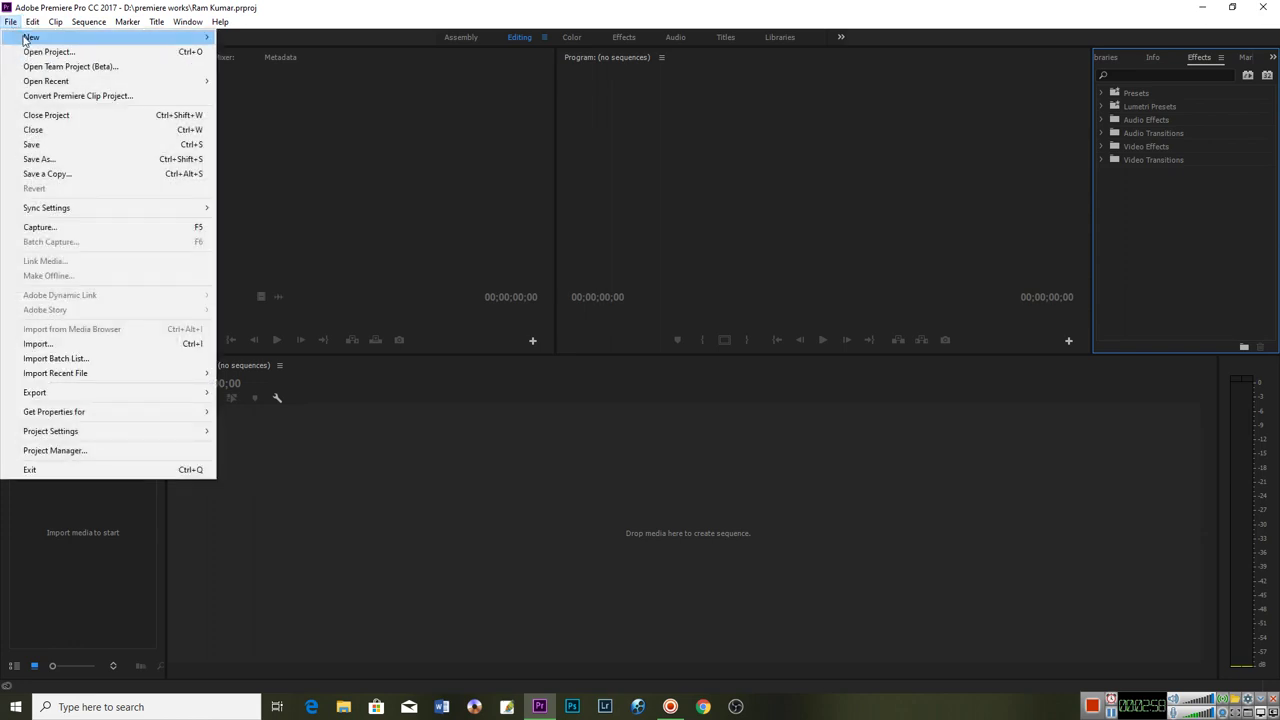
pyautogui.moveTo(32, 40)
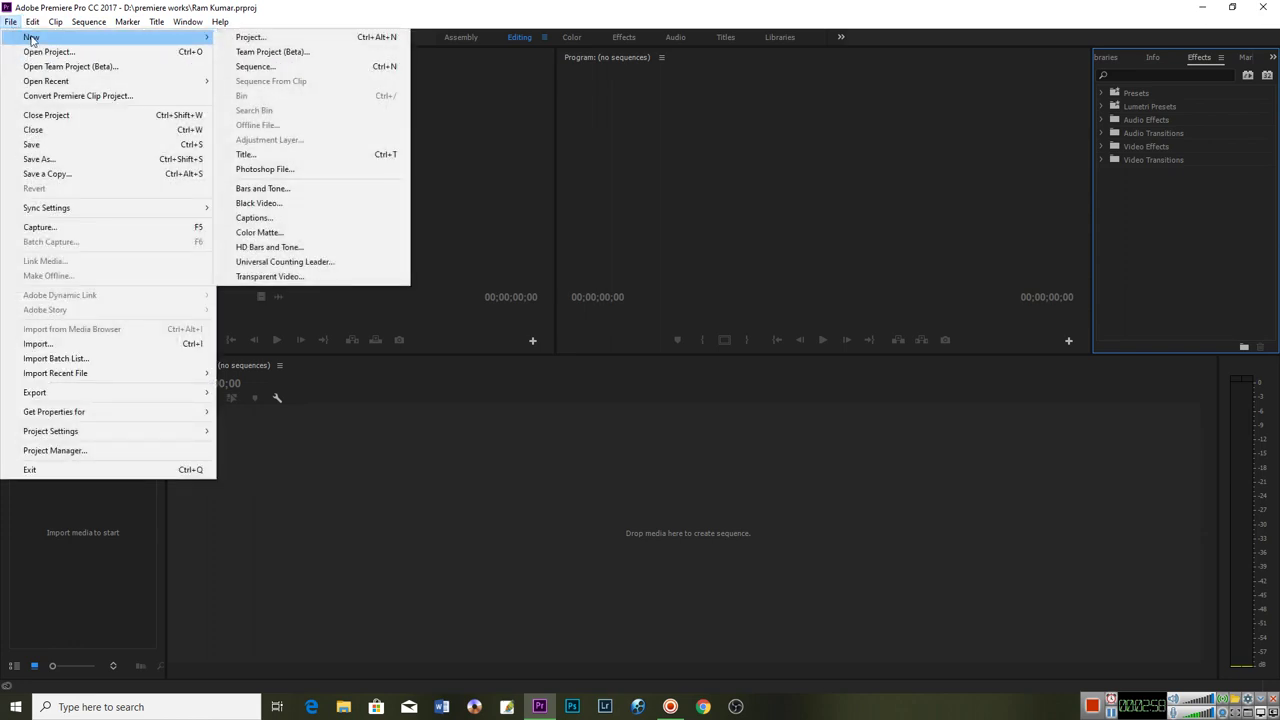
pyautogui.click(250, 68)
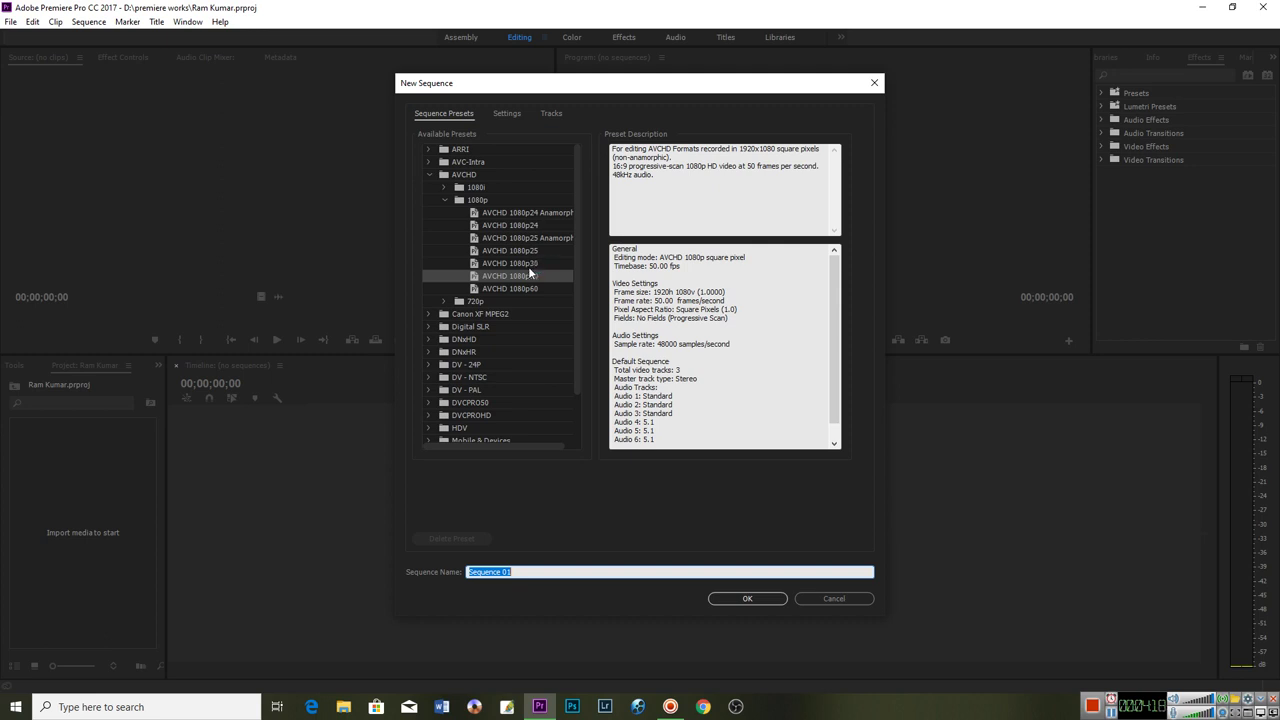
pyautogui.click(530, 265)
pyautogui.click(530, 277)
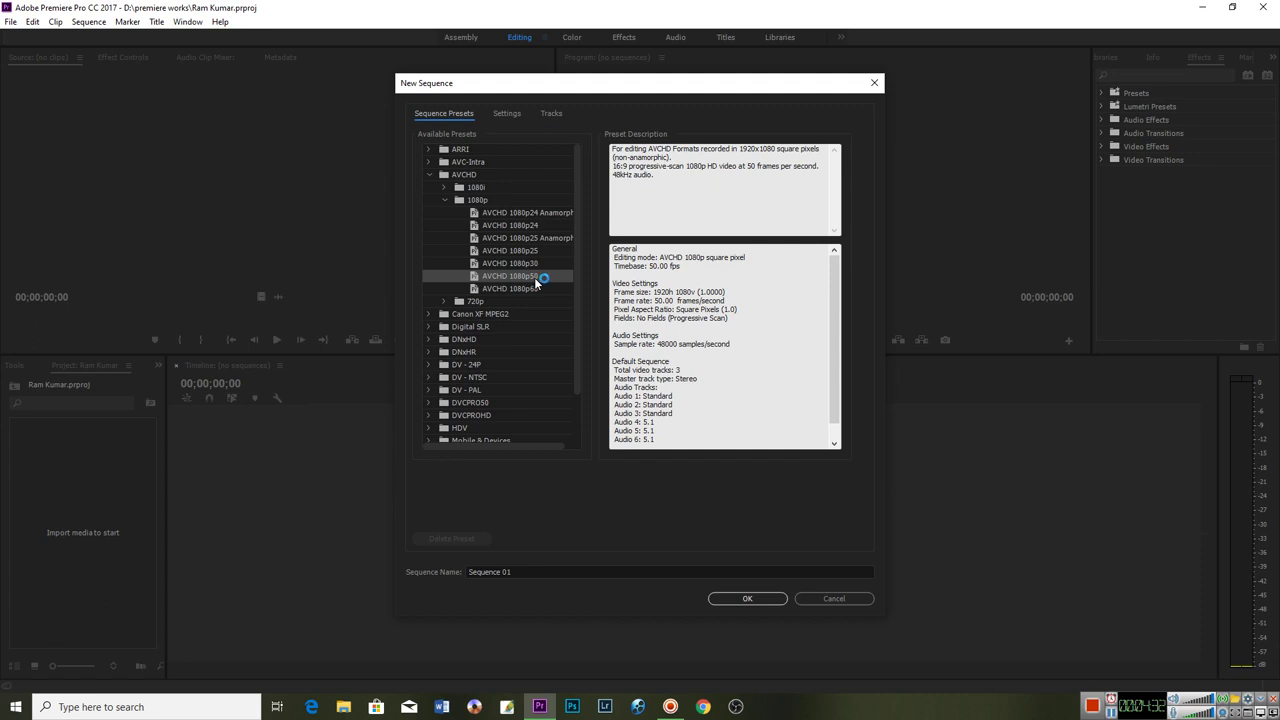
pyautogui.click(747, 598)
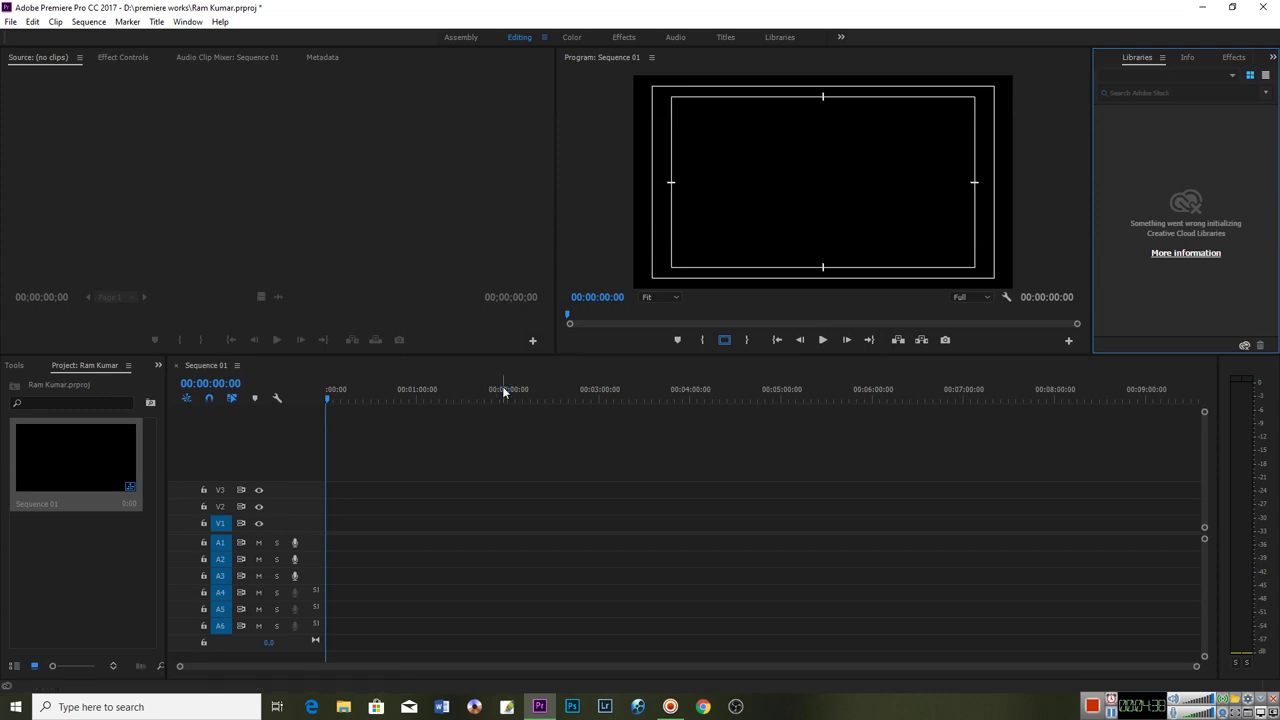
# Return the playhead to the sequence start and minimize Premiere Pro.
pyautogui.click(378, 399)
pyautogui.moveTo(370, 400); pyautogui.dragTo(326, 400)
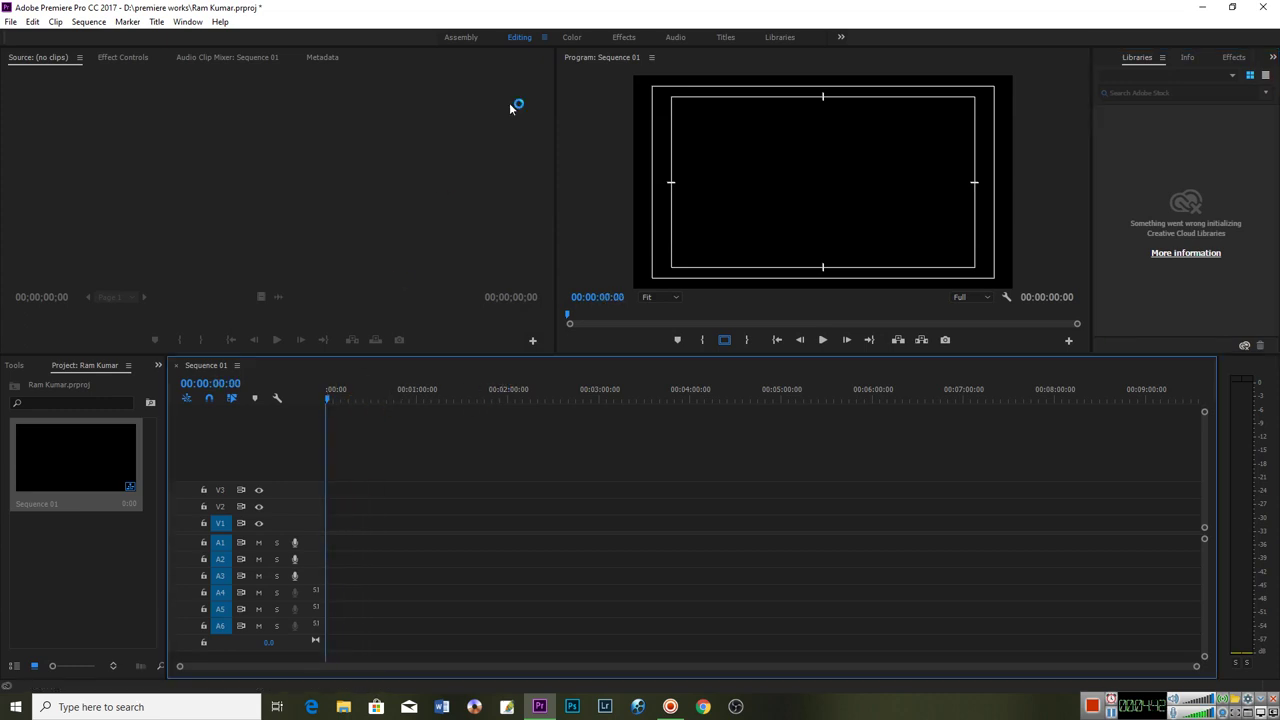
pyautogui.click(1202, 8)
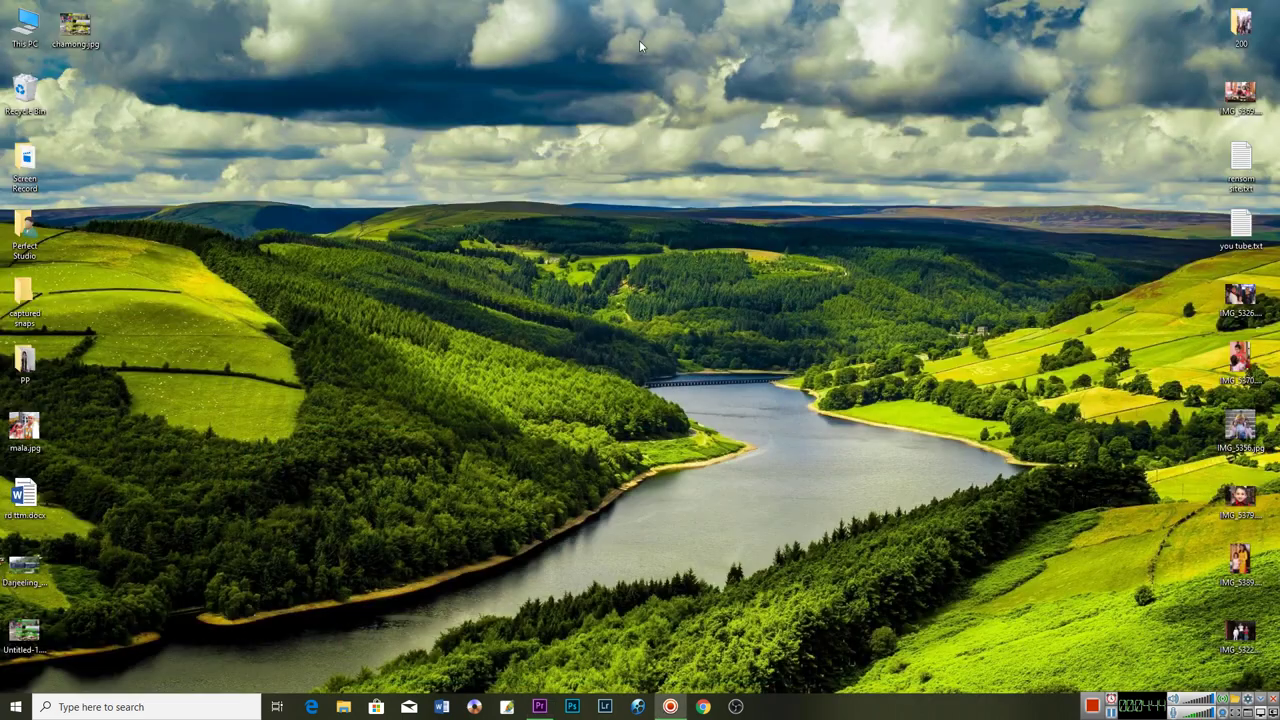
# Browse to the 2076 dasai folder on drive E and preview the MVI_5511 clip.
pyautogui.doubleClick(27, 40)
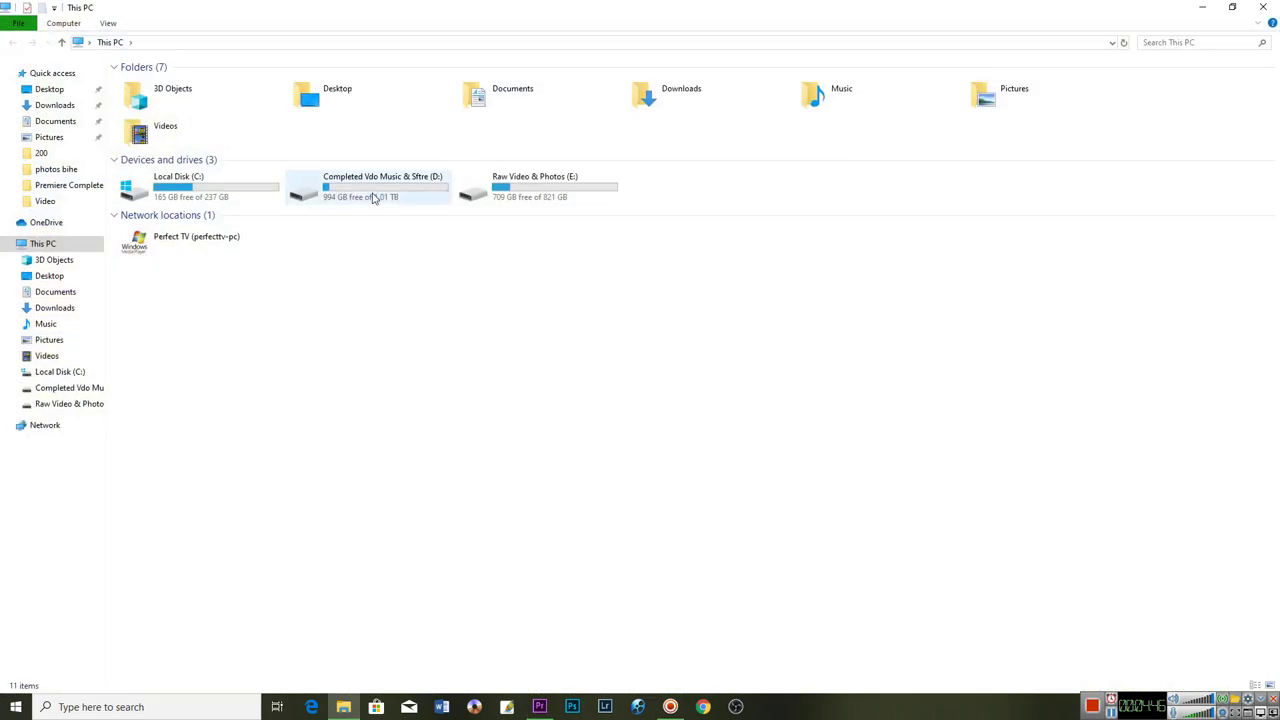
pyautogui.doubleClick(490, 190)
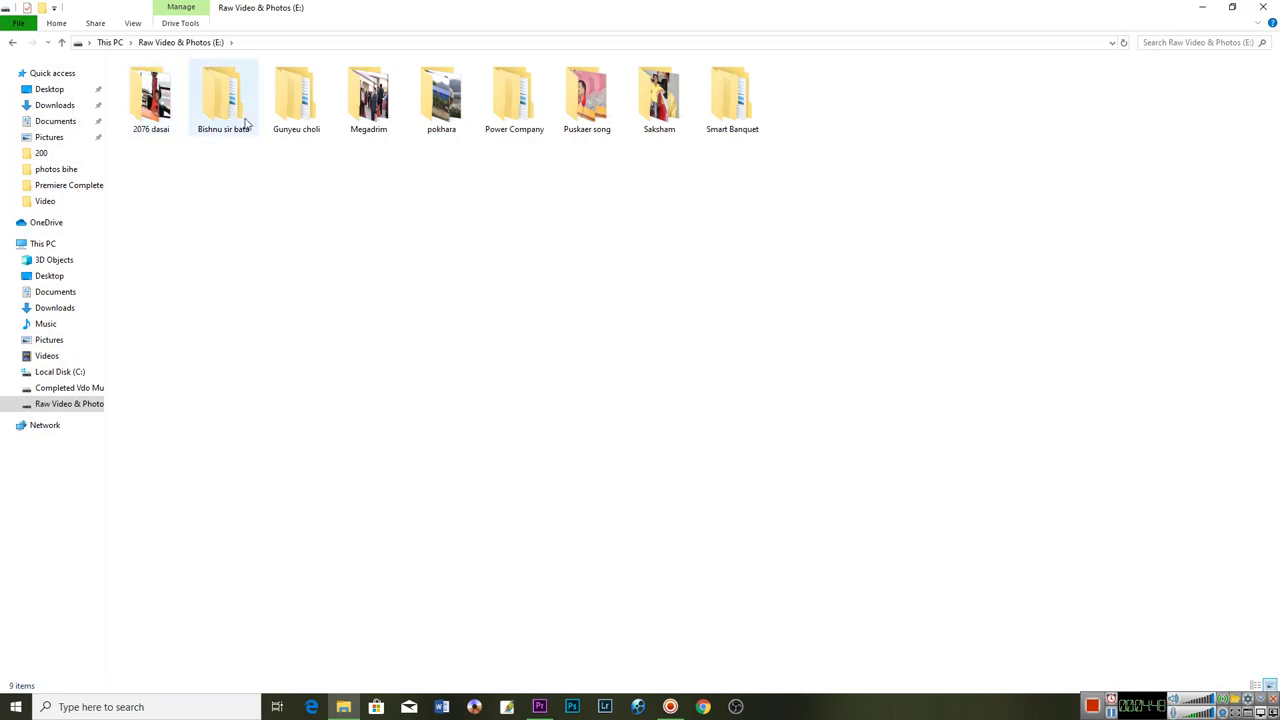
pyautogui.doubleClick(150, 110)
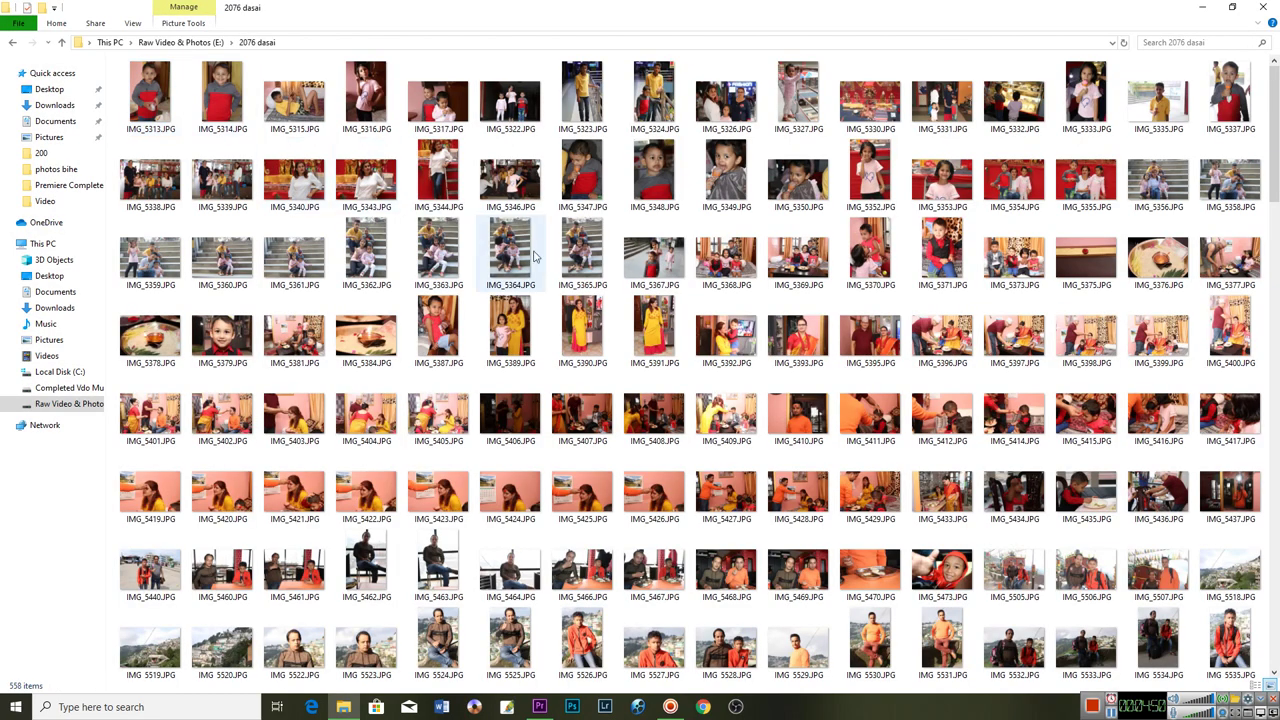
pyautogui.scroll(-10, 605, 287)
pyautogui.scroll(-5, 605, 287)
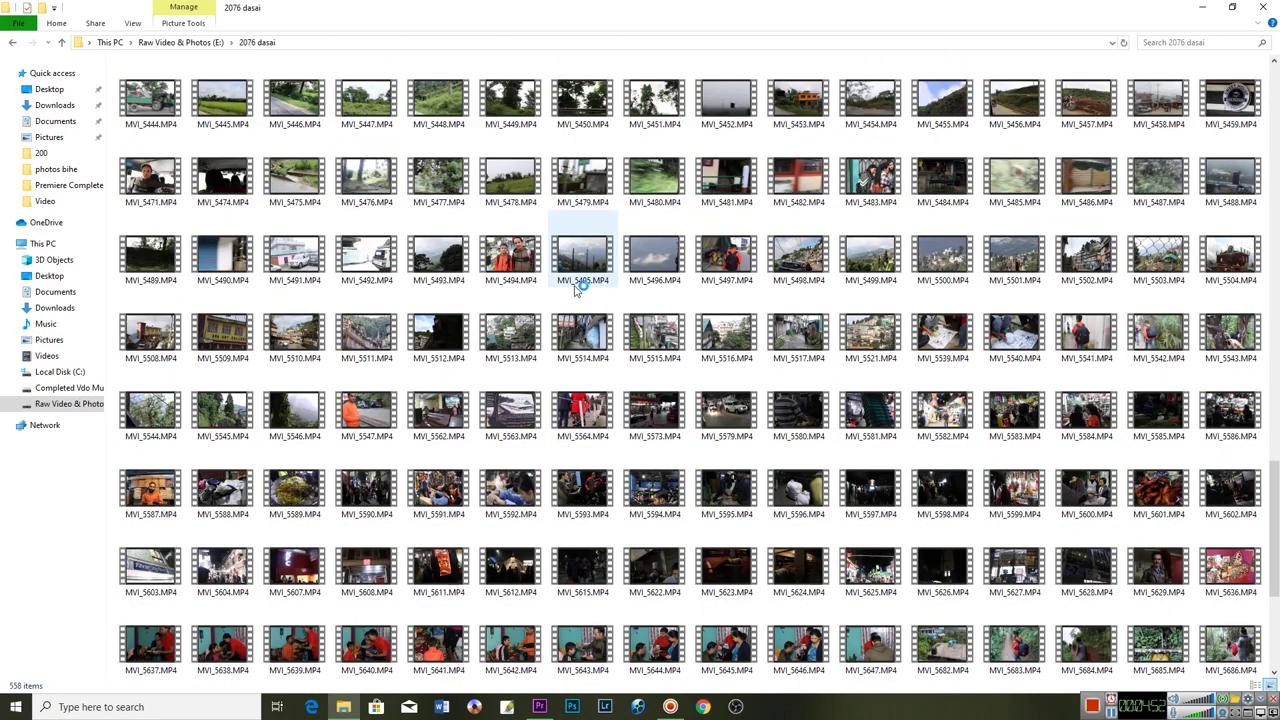
pyautogui.doubleClick(362, 345)
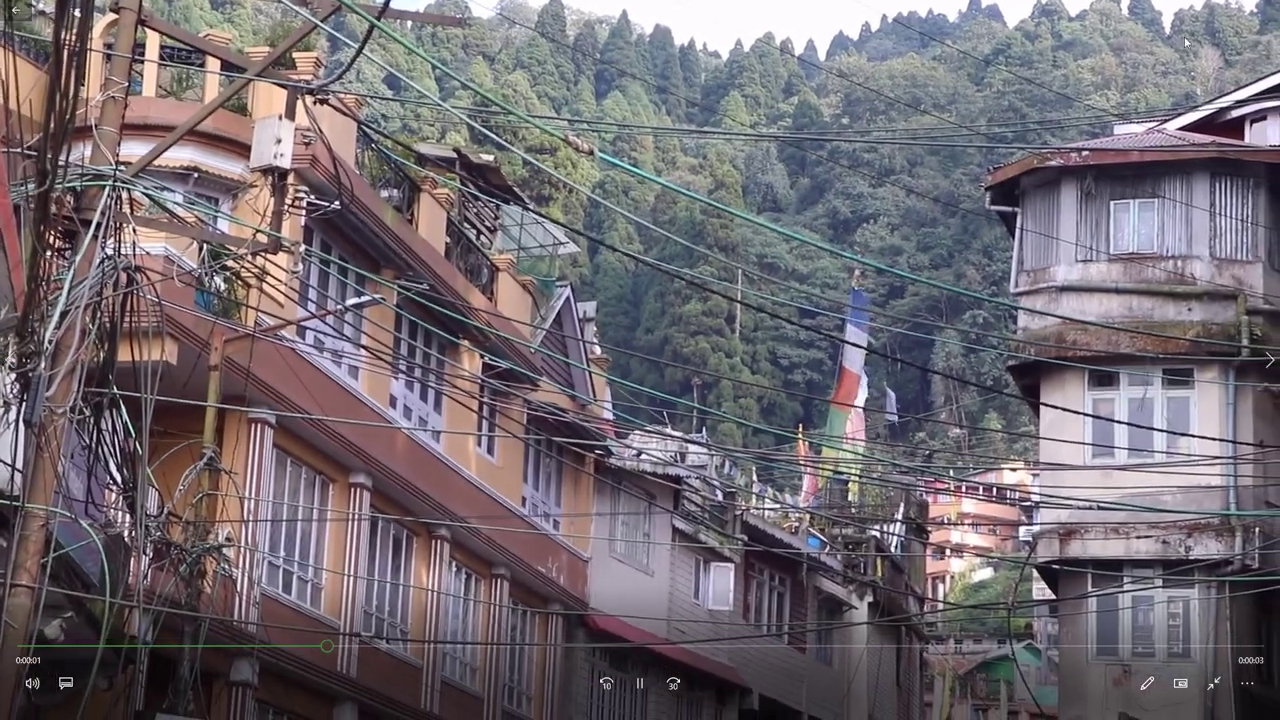
pyautogui.press('Escape')
pyautogui.click(1259, 17)
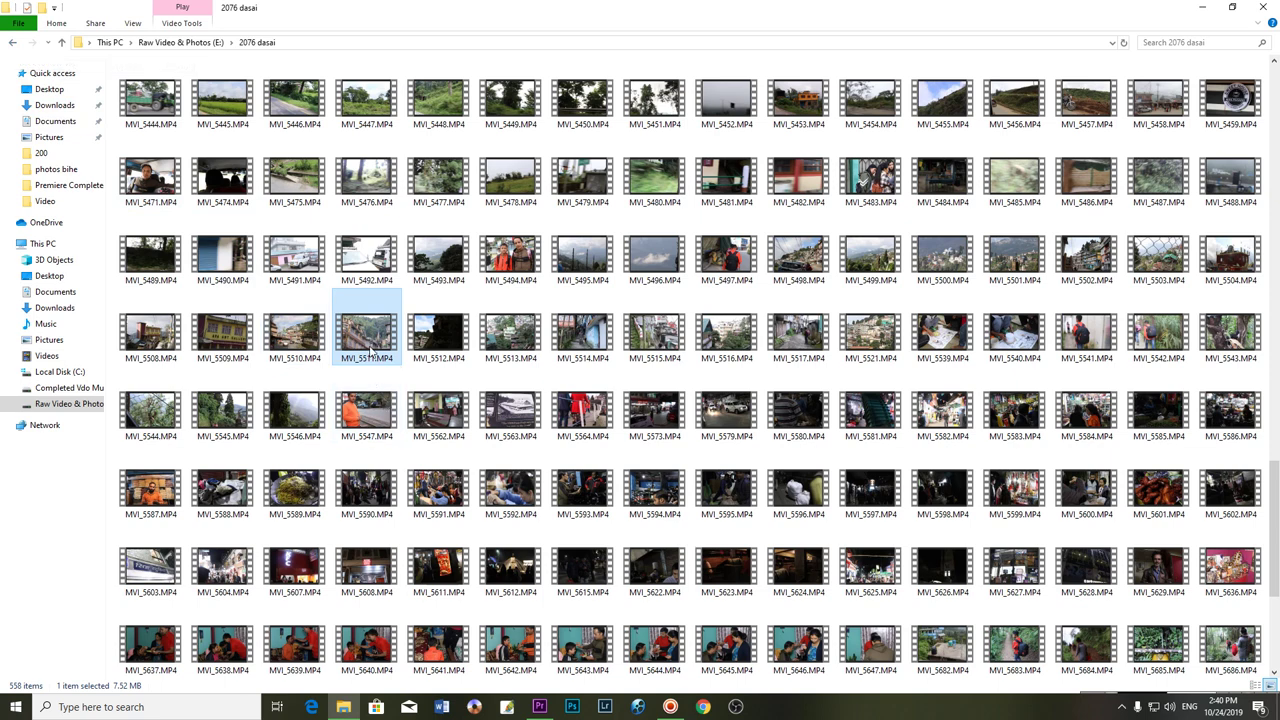
# Go back to drive E and open Bishnu sir bata, then its Video folder.
pyautogui.click(13, 42)
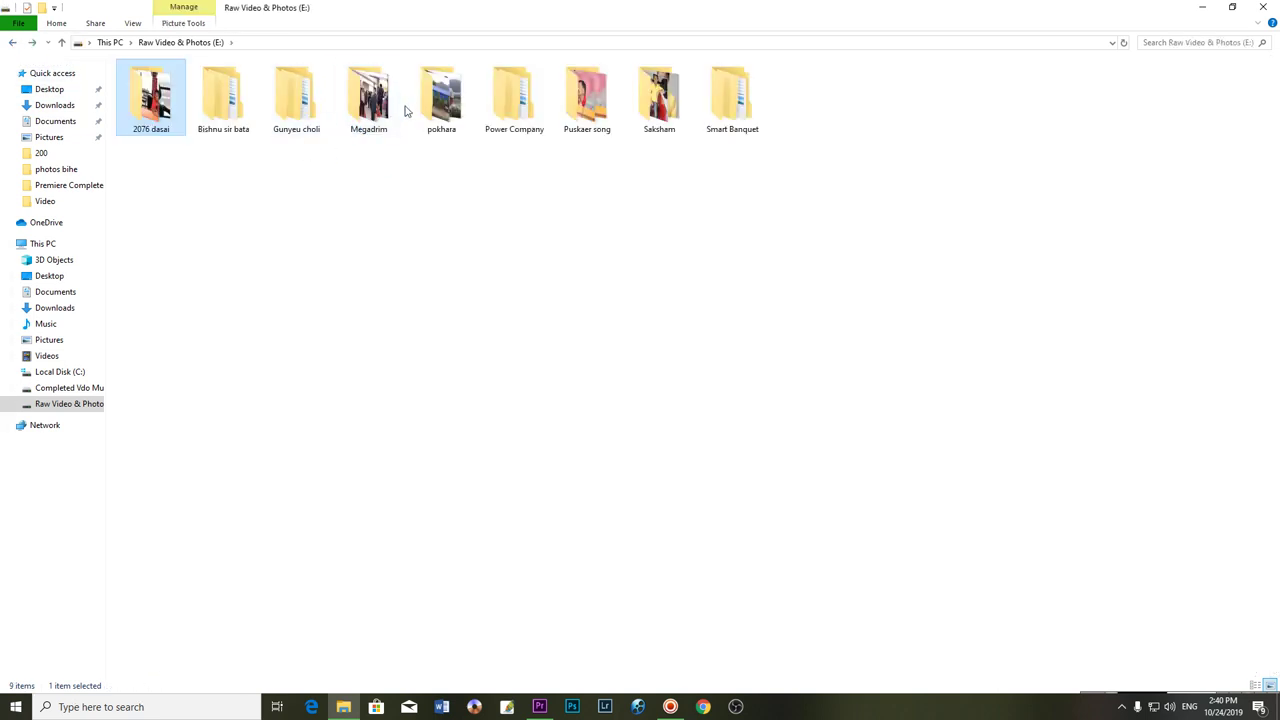
pyautogui.doubleClick(223, 95)
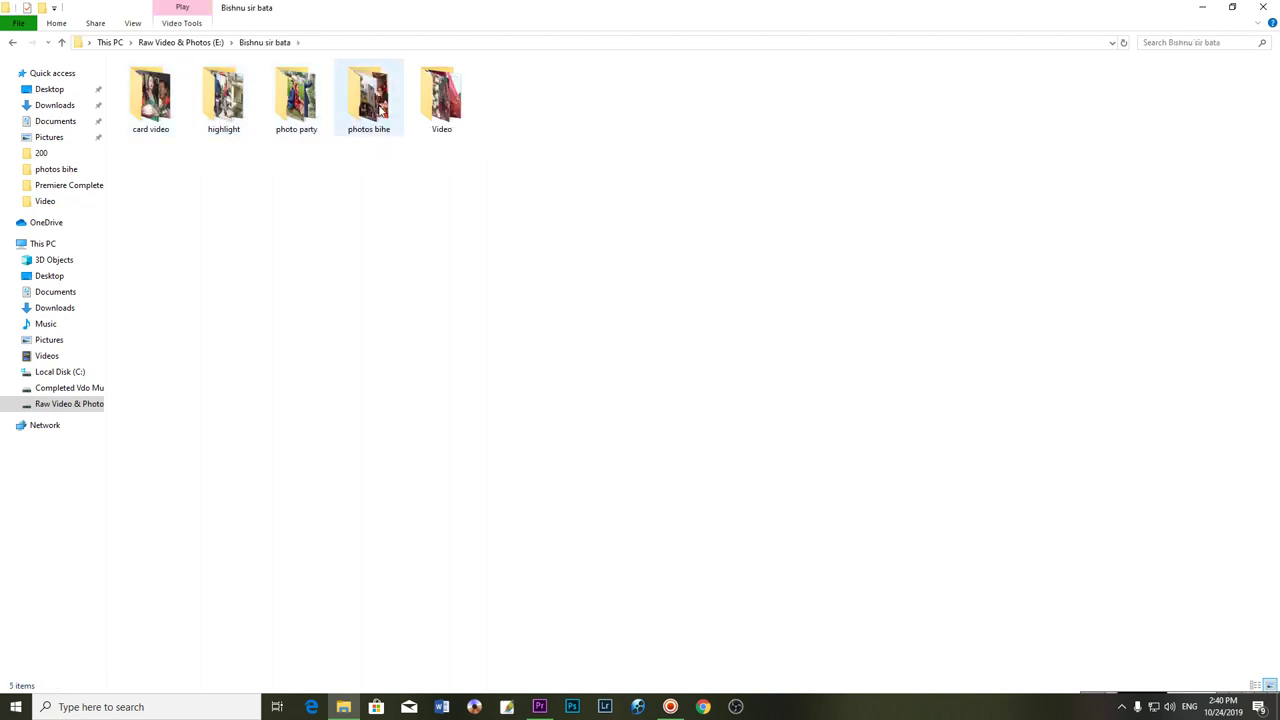
pyautogui.doubleClick(443, 95)
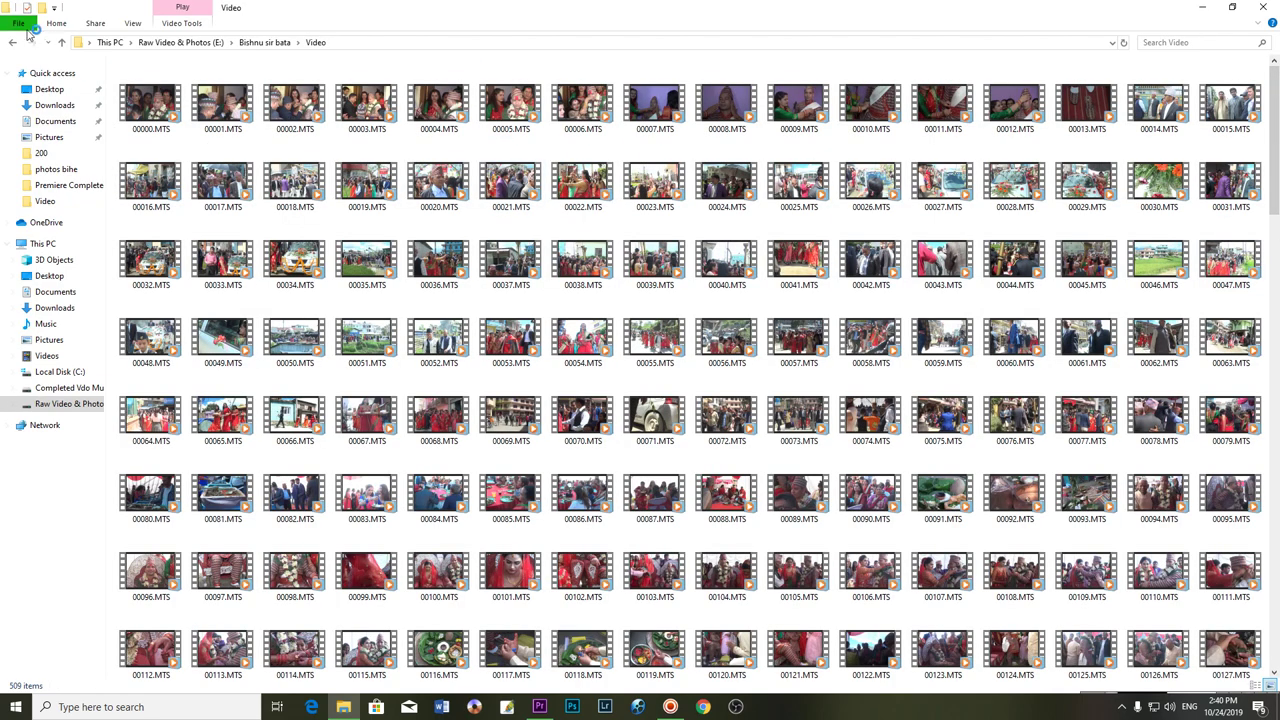
pyautogui.rightClick(134, 107)
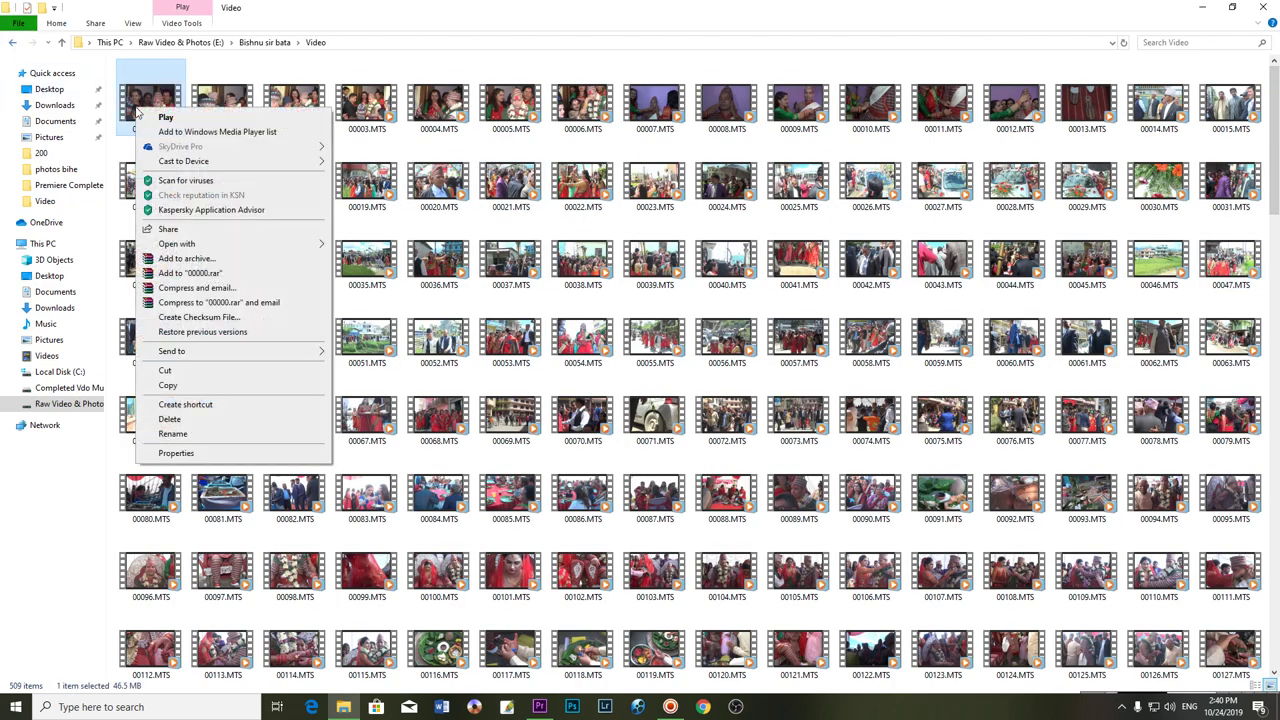
pyautogui.click(176, 453)
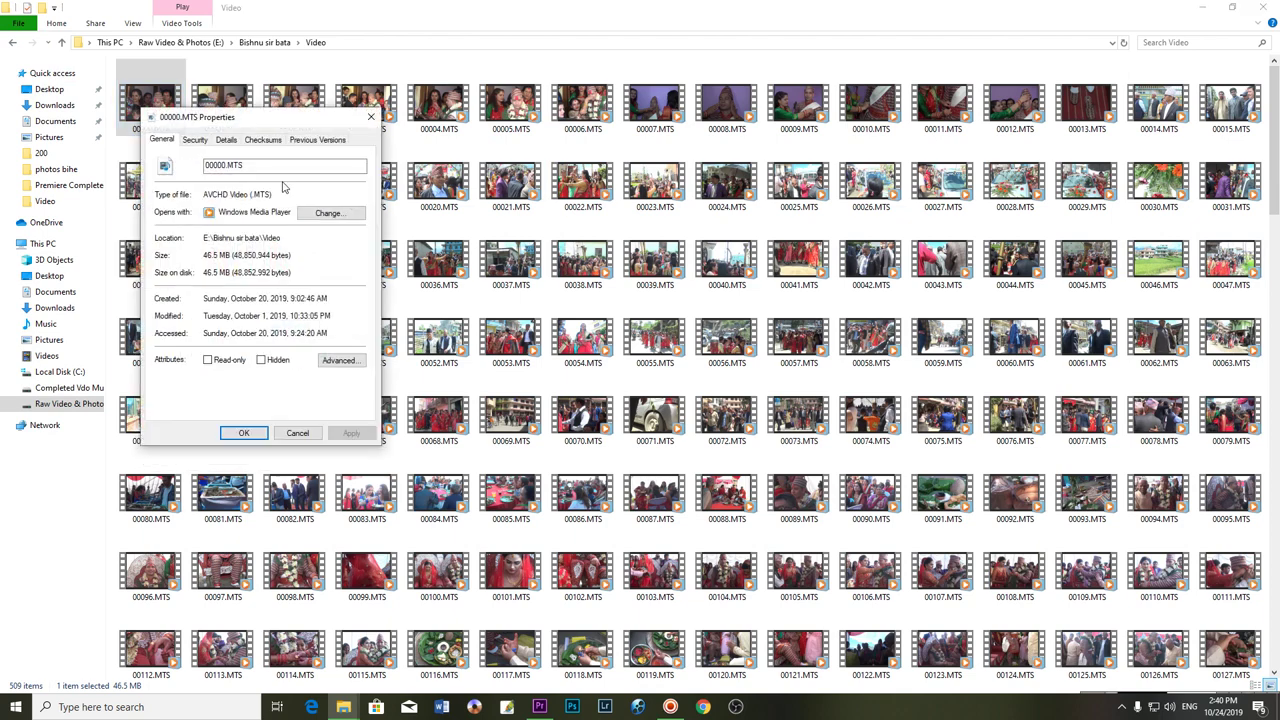
pyautogui.moveTo(261, 122); pyautogui.dragTo(393, 108)
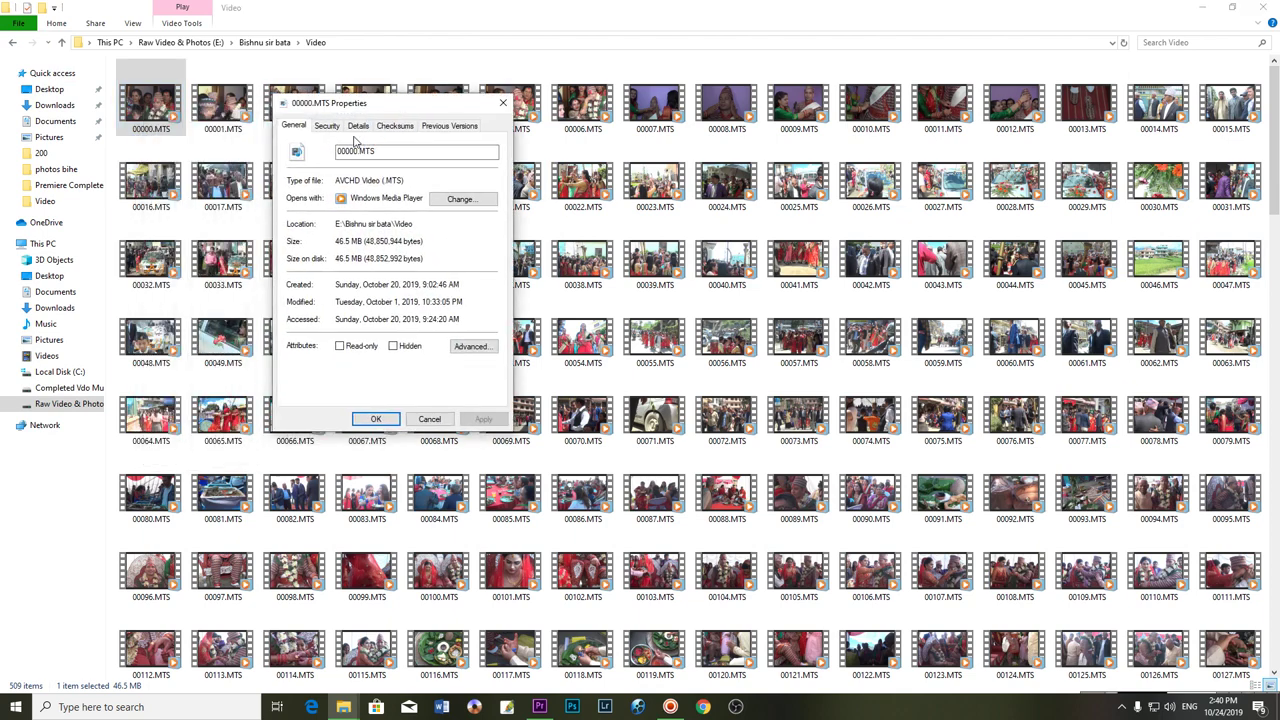
pyautogui.click(326, 127)
pyautogui.click(360, 127)
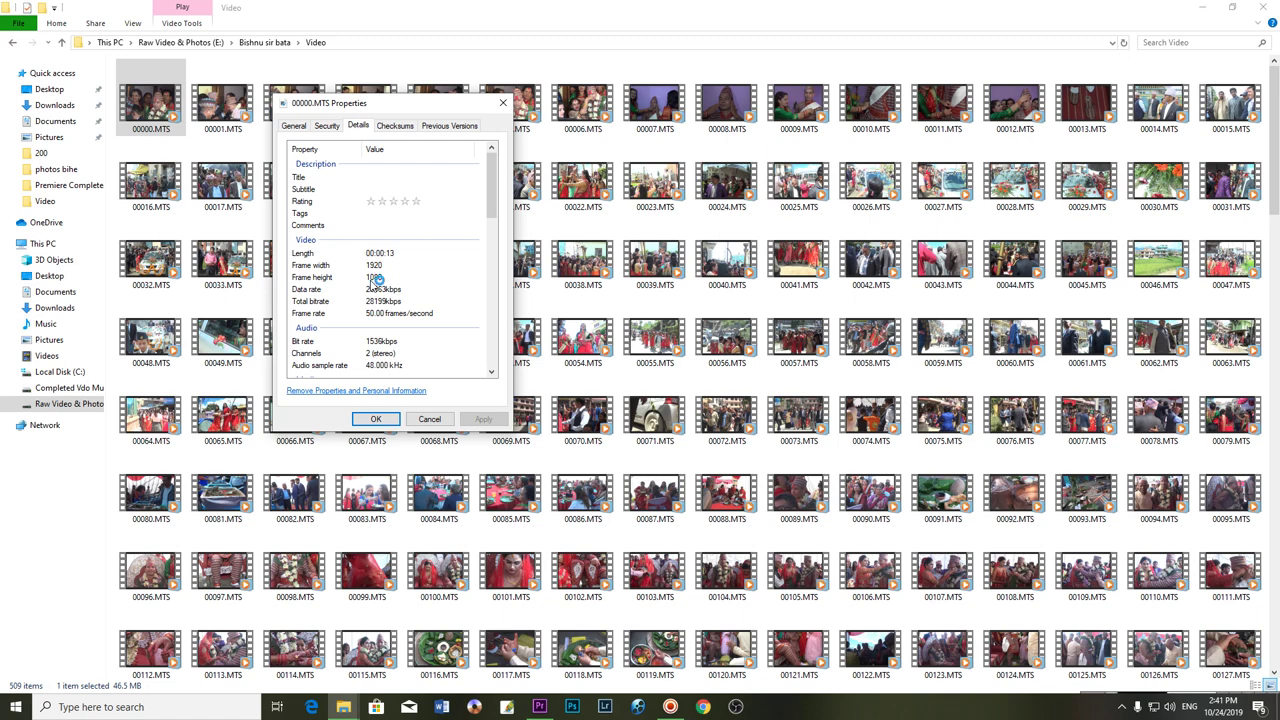
pyautogui.click(373, 420)
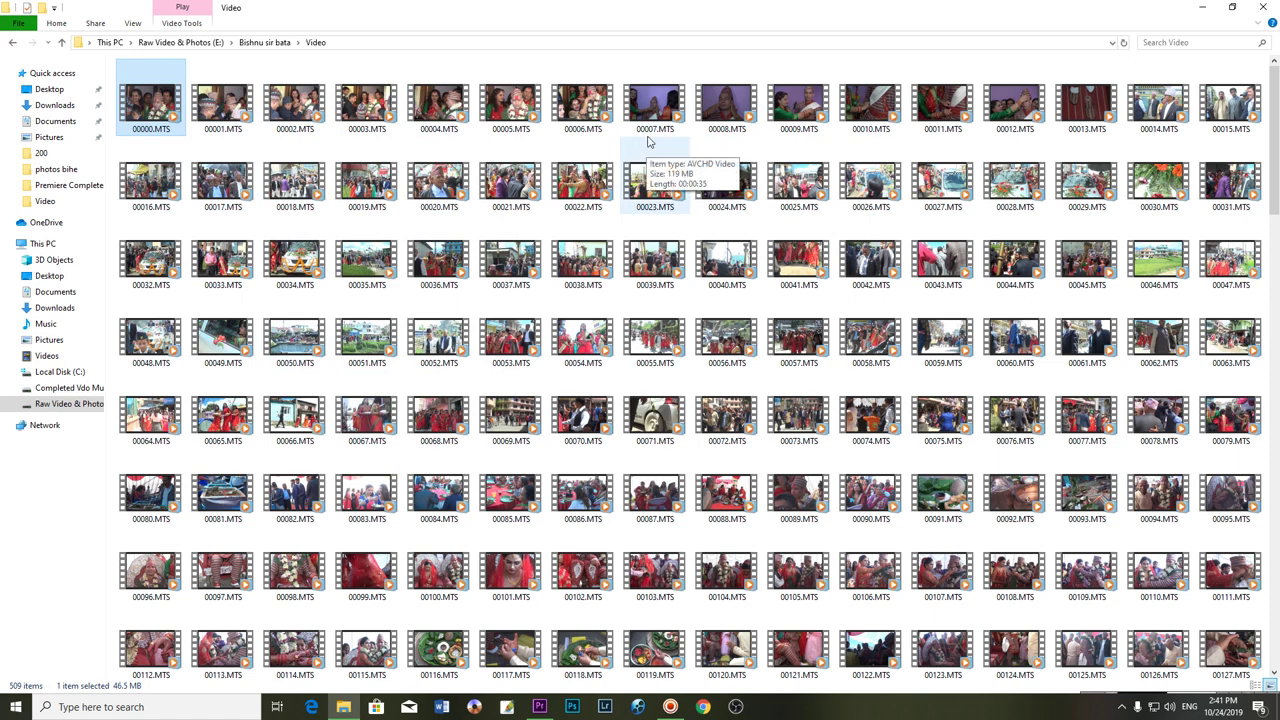
pyautogui.click(656, 117)
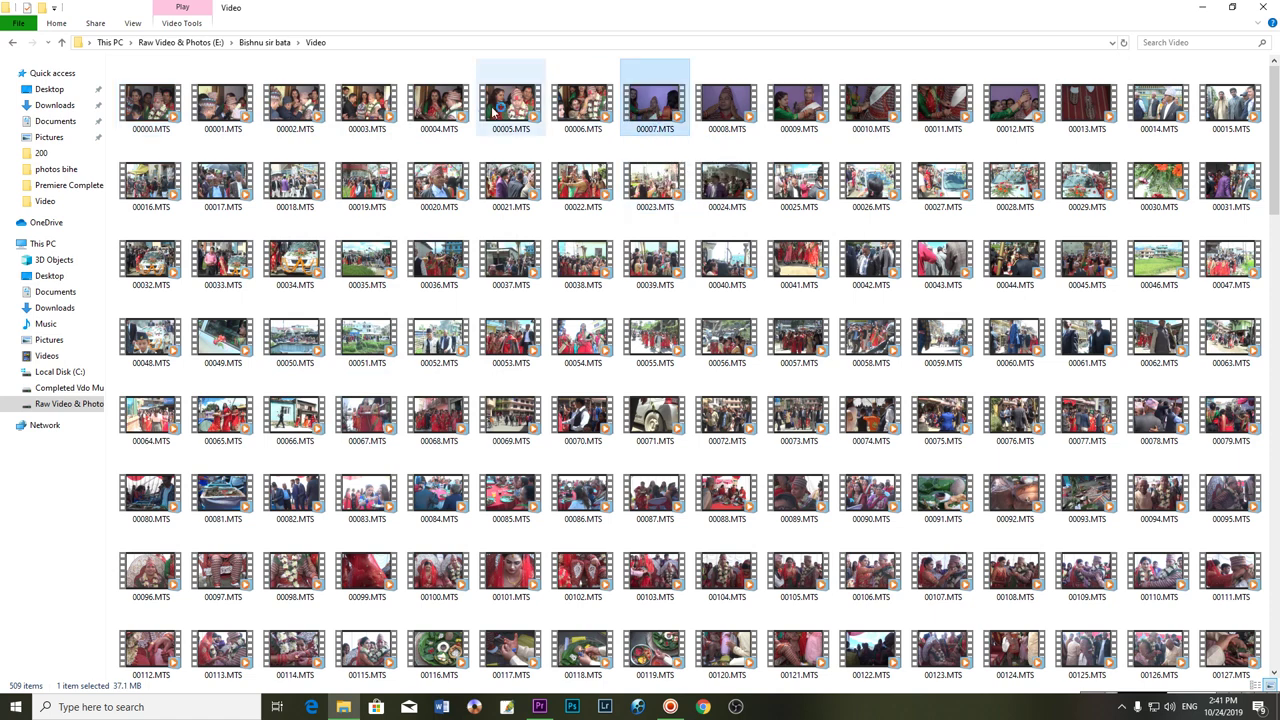
# Select clips 00000.MTS through 00007.MTS and drag all eight onto the Sequence 01 timeline.
pyautogui.keyDown('shift'); pyautogui.click(150, 120); pyautogui.keyUp('shift')
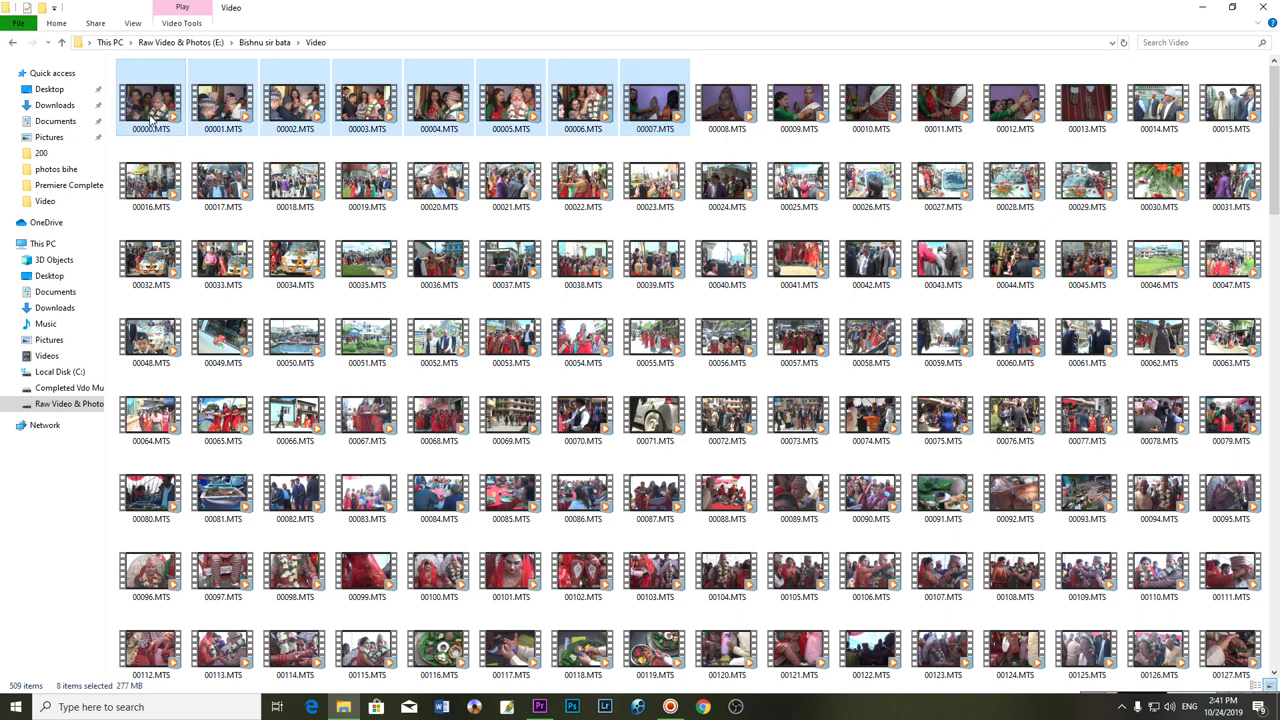
pyautogui.moveTo(150, 118)
pyautogui.mouseDown()
pyautogui.moveTo(677, 688)
pyautogui.moveTo(675, 707)
pyautogui.moveTo(512, 675)
pyautogui.moveTo(305, 540)
pyautogui.moveTo(350, 533)
pyautogui.mouseUp()
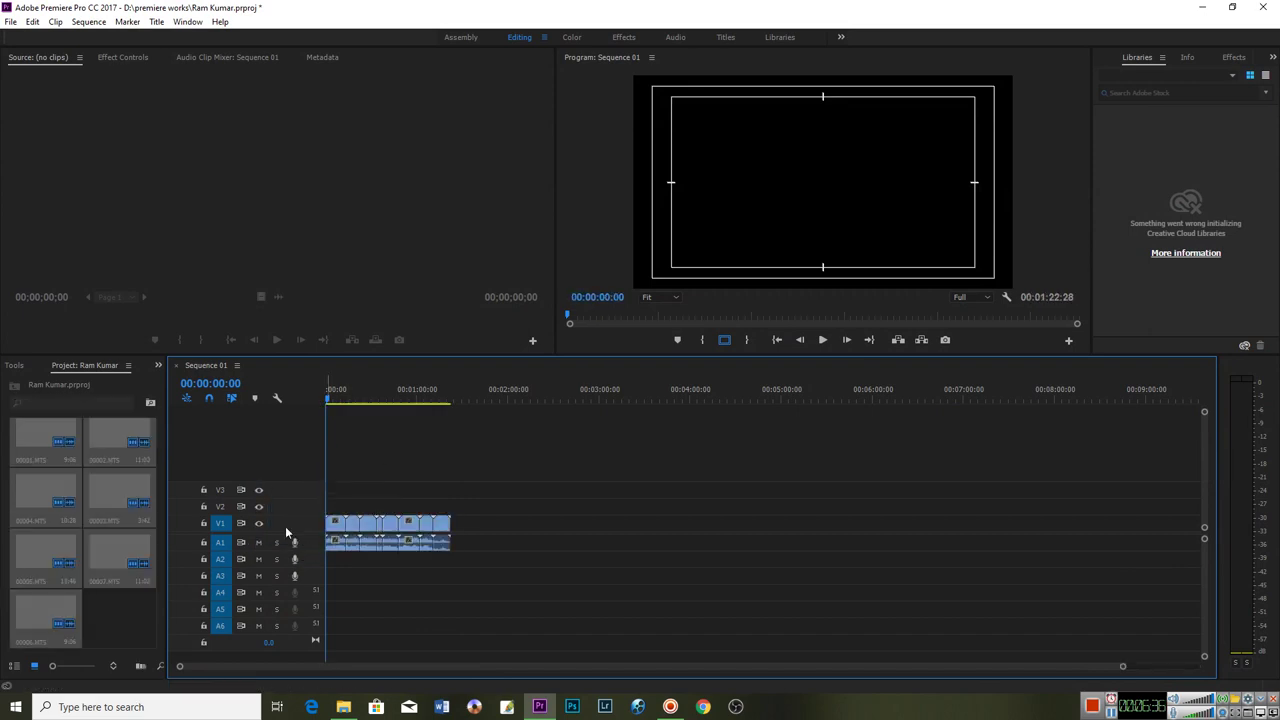
# Scrub the playhead through the first clips to about 00:00:04:19, then minimize Premiere Pro.
pyautogui.click(331, 400)
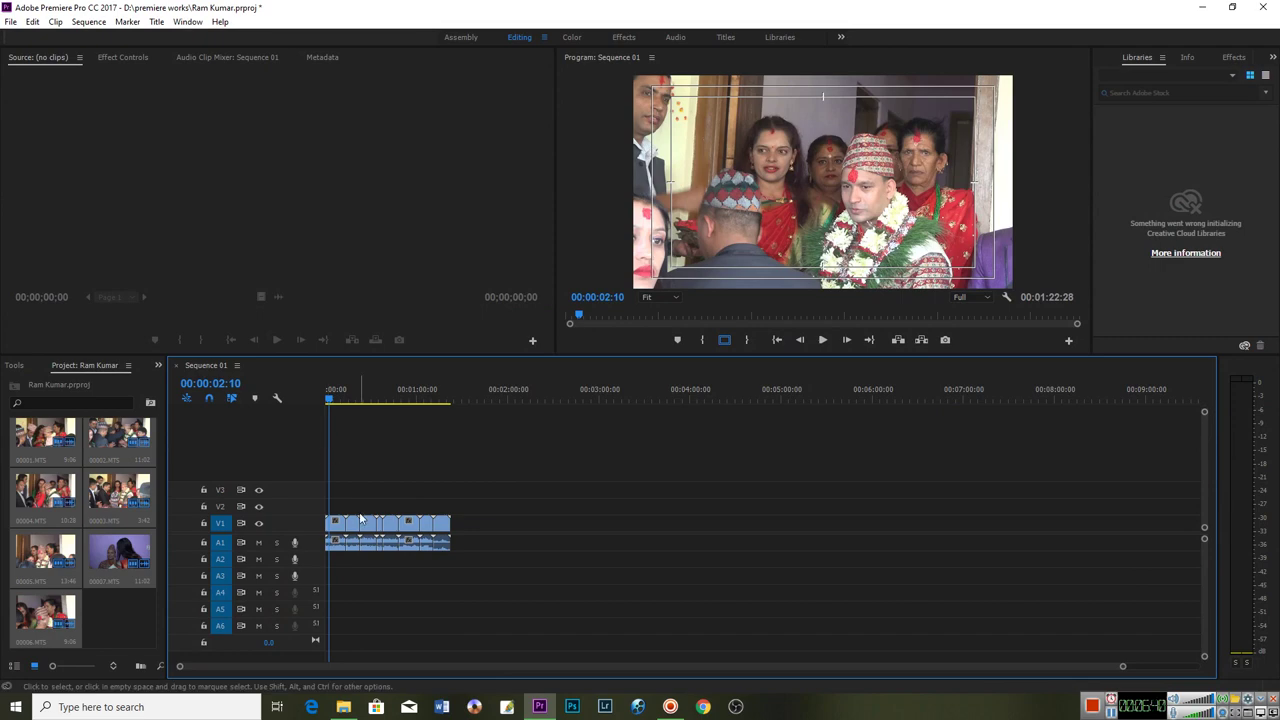
pyautogui.click(10, 21)
pyautogui.click(55, 21)
pyautogui.click(316, 89)
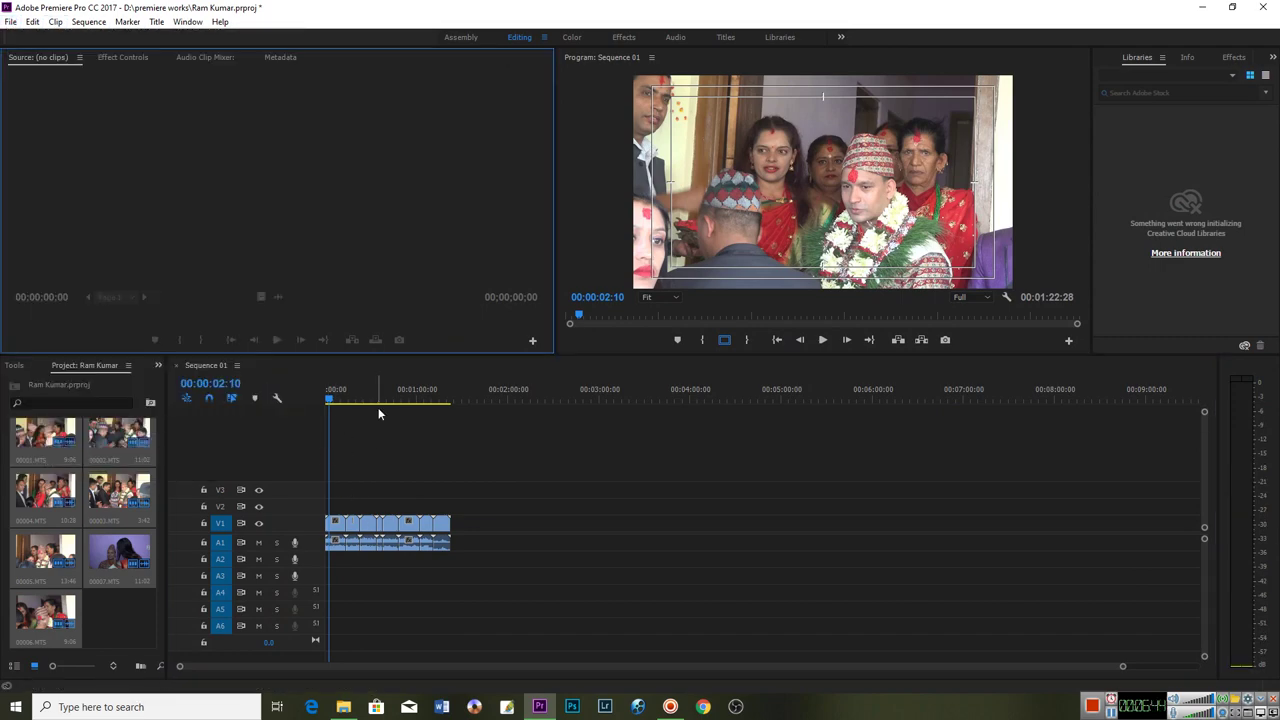
pyautogui.click(333, 399)
pyautogui.moveTo(336, 401); pyautogui.dragTo(331, 400)
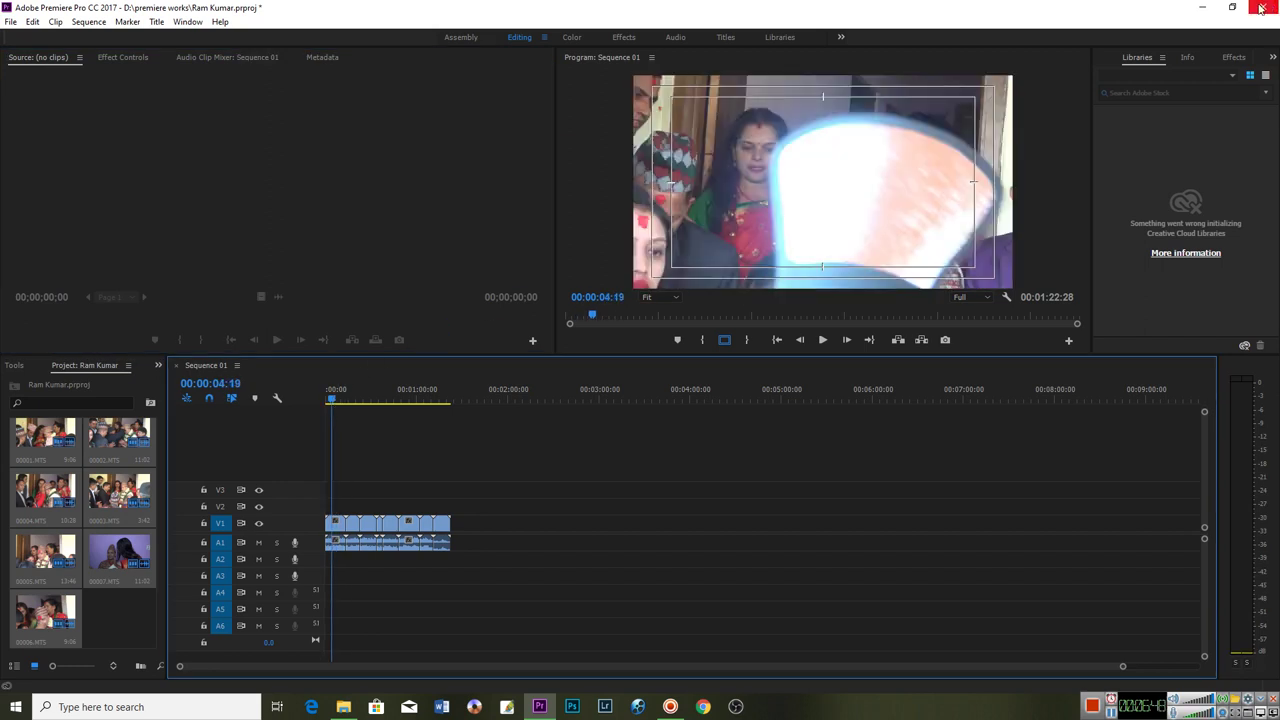
pyautogui.click(1202, 7)
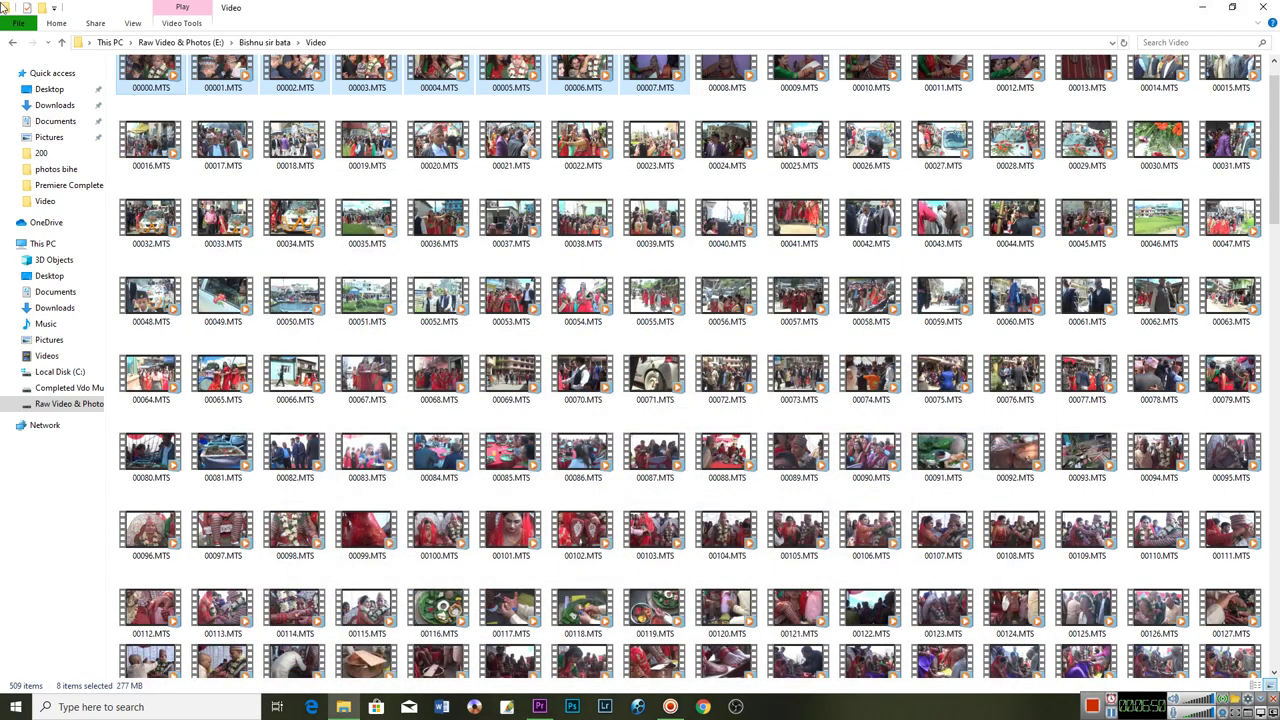
# Go back to the Raw Video & Photos drive, open 2076 dasai and scroll to the MVI clips.
pyautogui.click(13, 42)
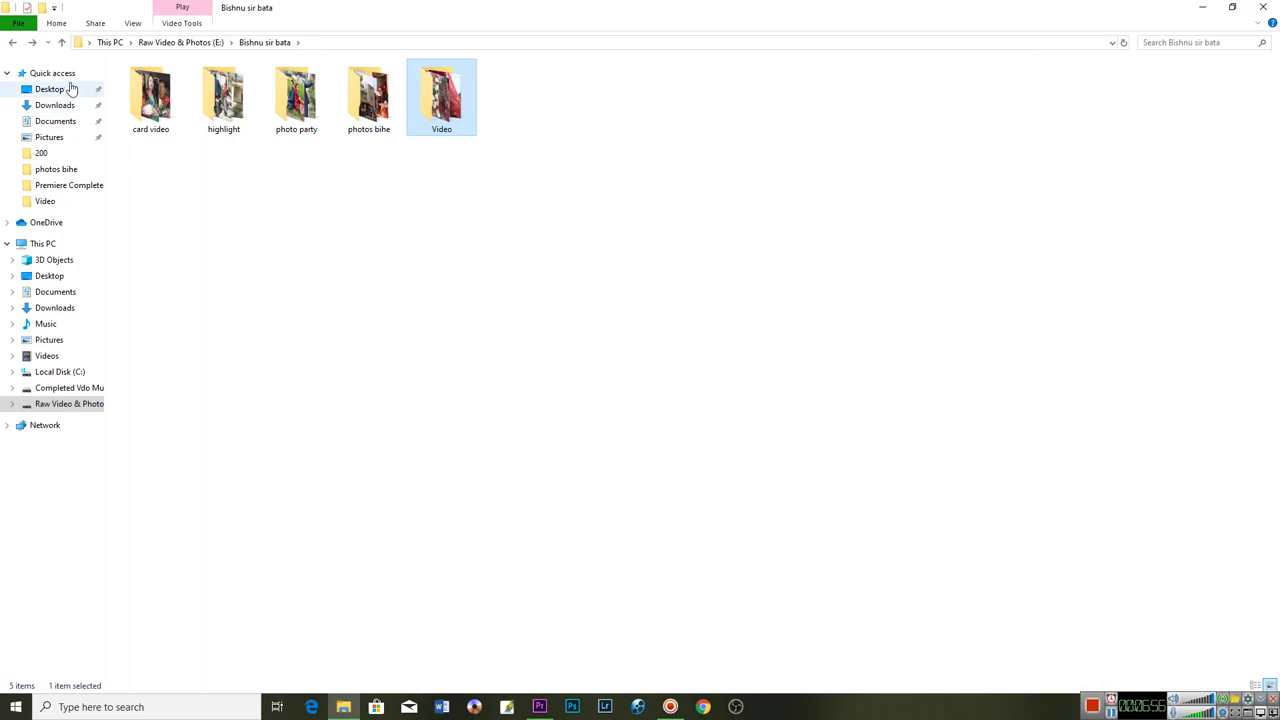
pyautogui.click(13, 42)
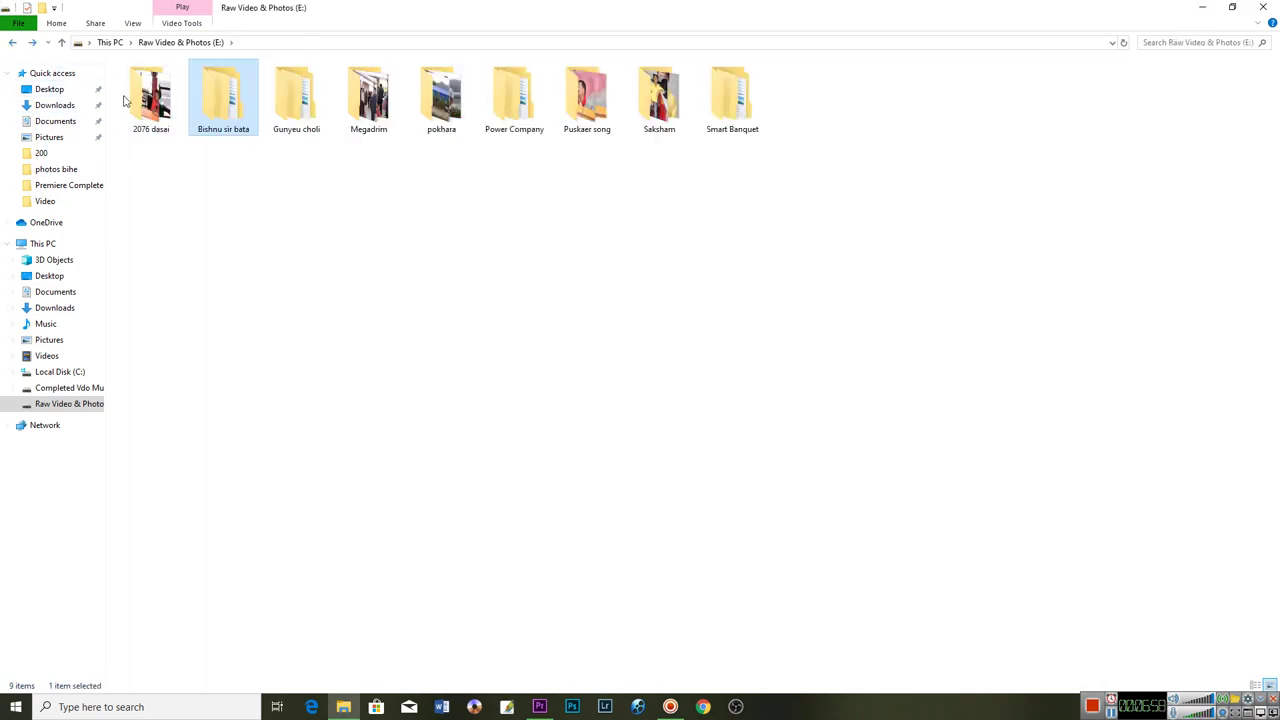
pyautogui.doubleClick(155, 98)
pyautogui.scroll(-5, 836, 440)
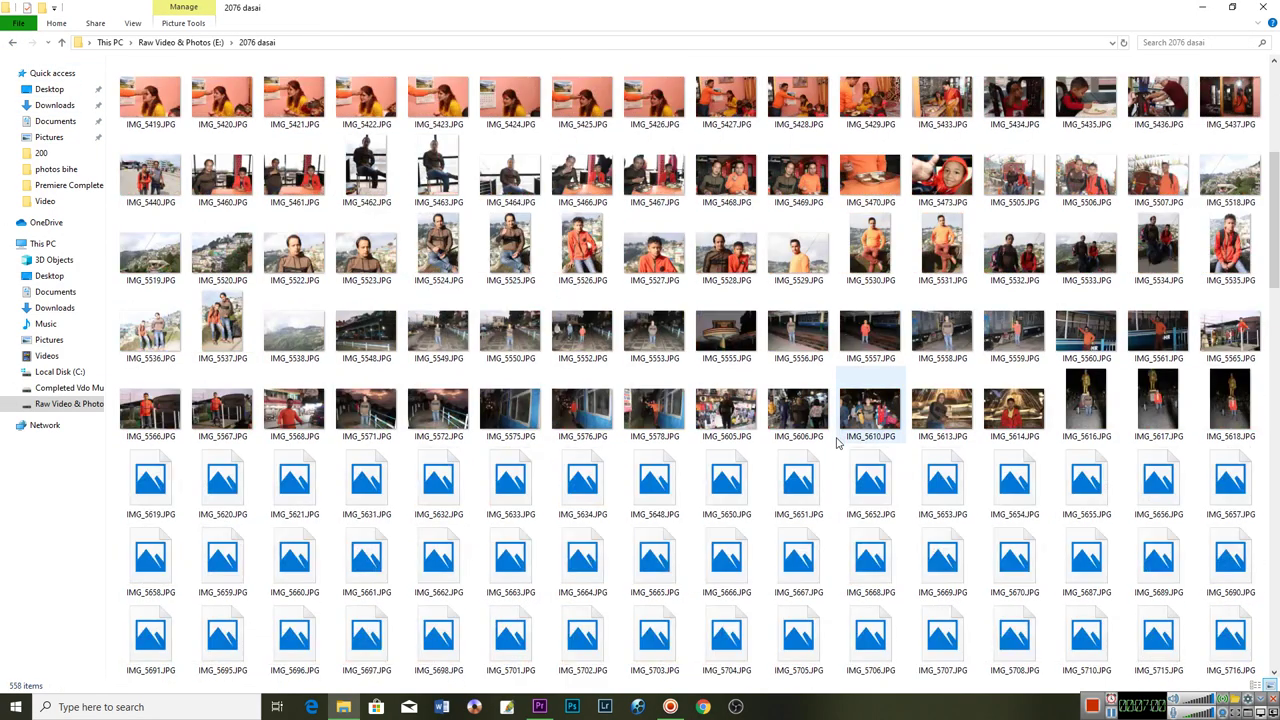
pyautogui.scroll(-5, 838, 443)
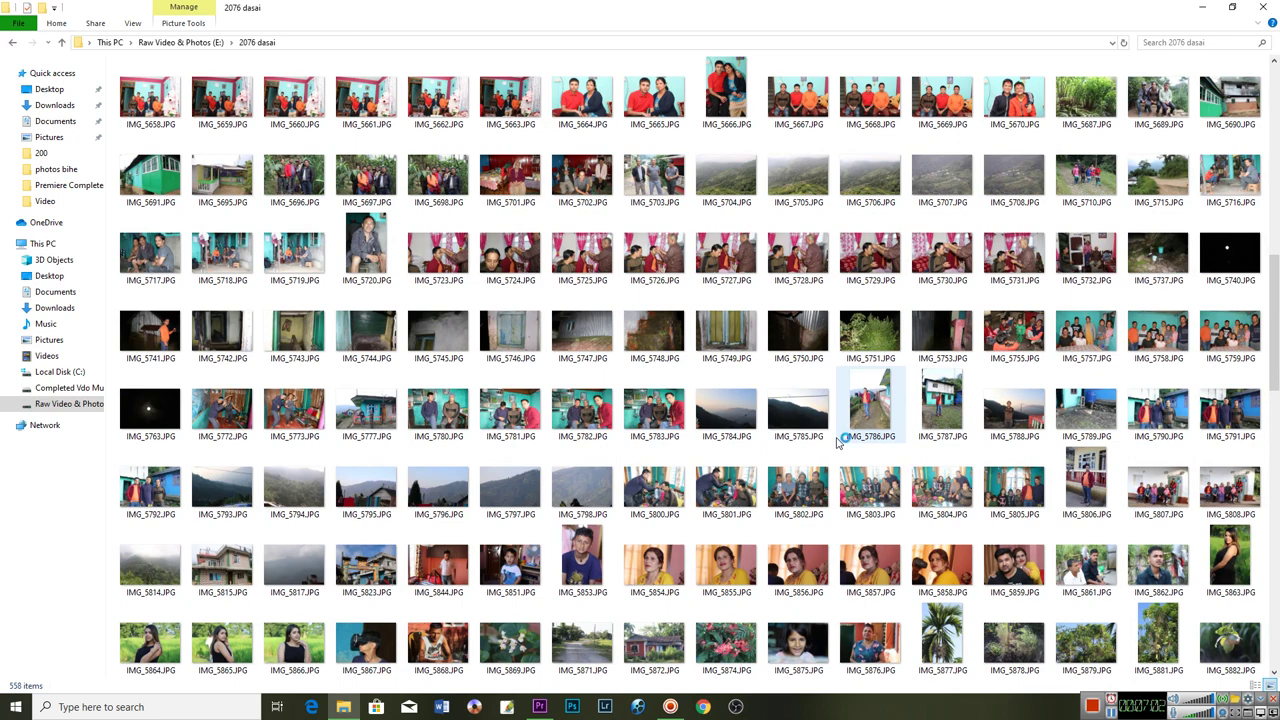
pyautogui.scroll(-10, 840, 440)
pyautogui.scroll(-10, 840, 440)
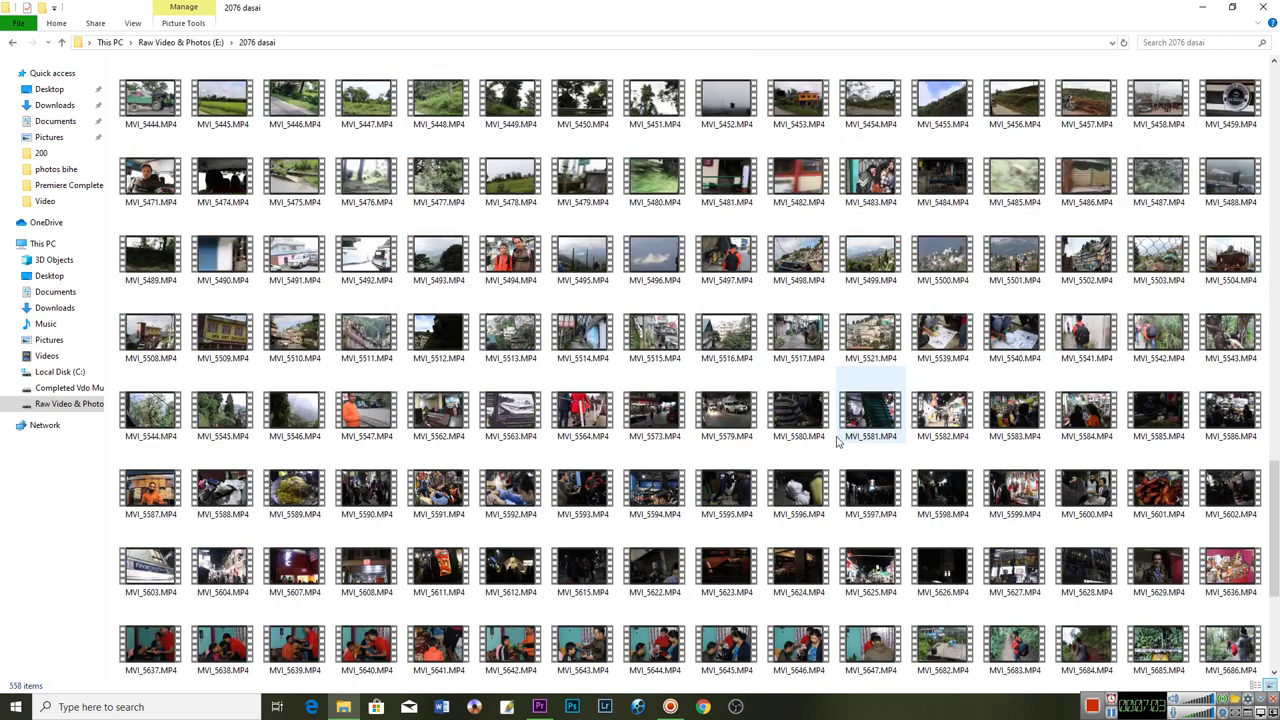
# Drag MVI_5591 and MVI_5592 onto the timeline after the first clips.
pyautogui.click(502, 505)
pyautogui.click(447, 505)
pyautogui.moveTo(447, 505); pyautogui.dragTo(535, 672)
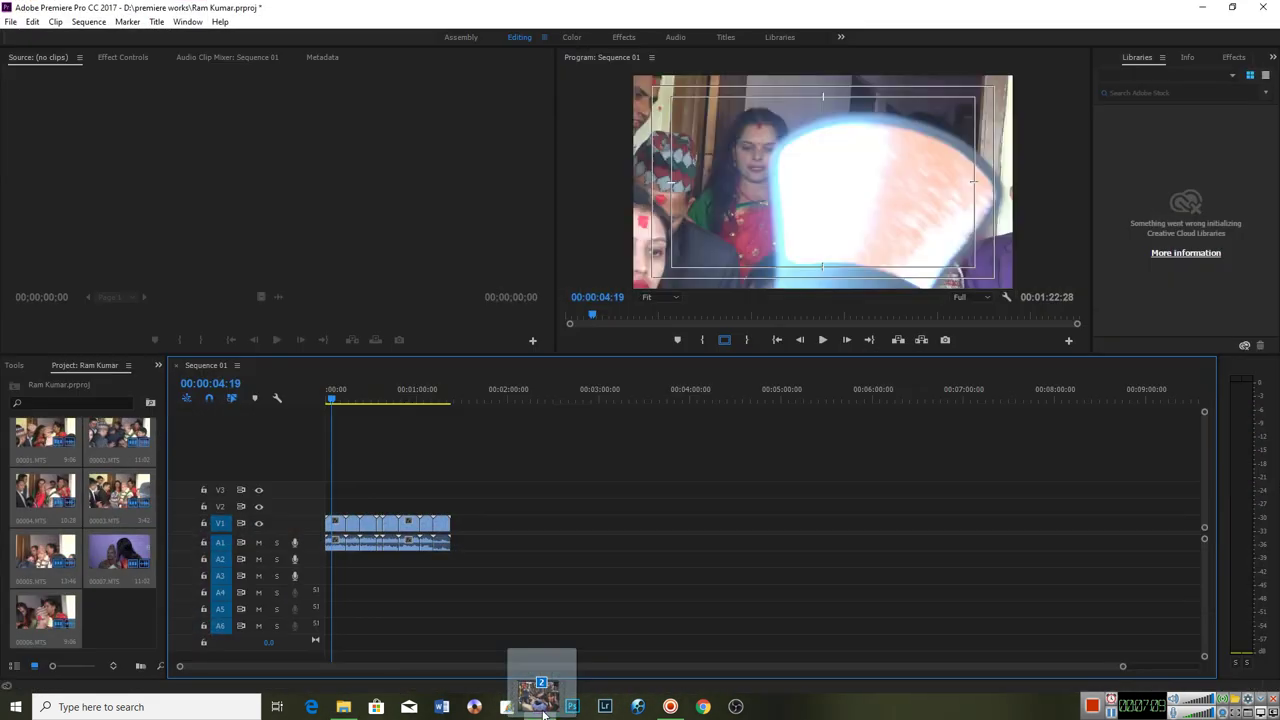
pyautogui.moveTo(540, 700); pyautogui.dragTo(524, 541)
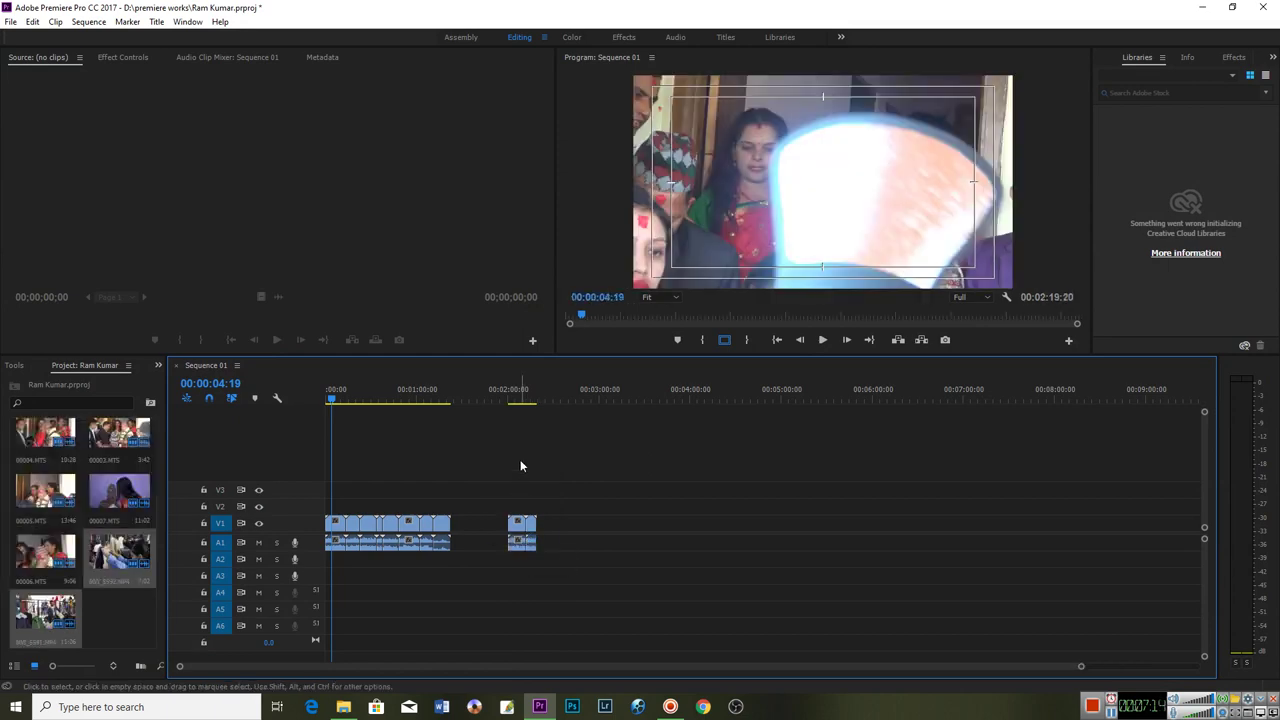
# Scrub the playhead across the sequence and play from the start of the second clip.
pyautogui.click(517, 390)
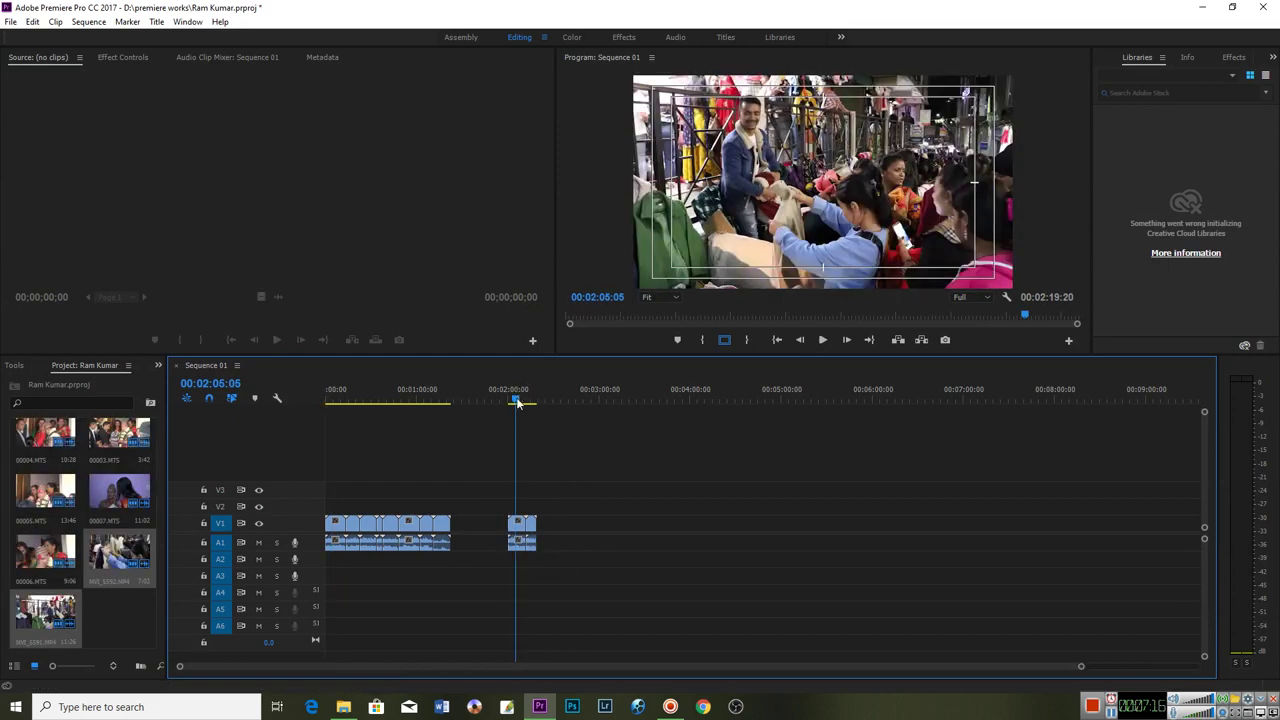
pyautogui.click(519, 400)
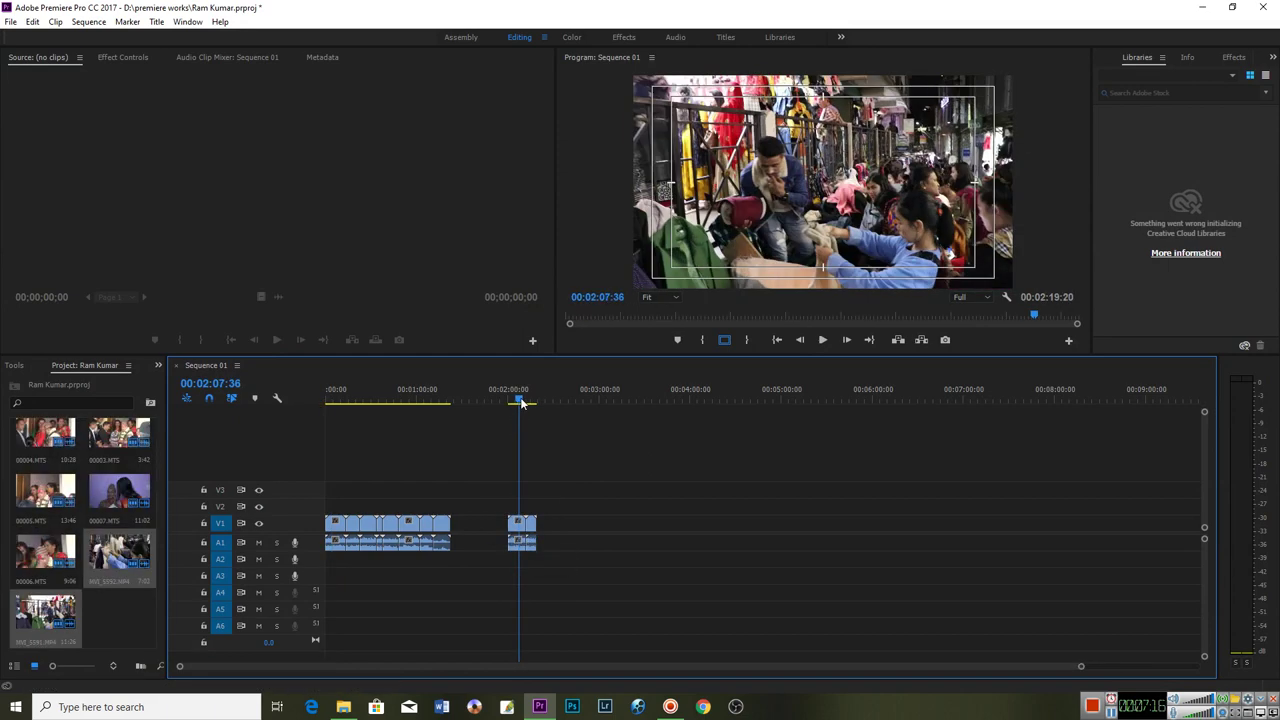
pyautogui.click(380, 400)
pyautogui.click(391, 400)
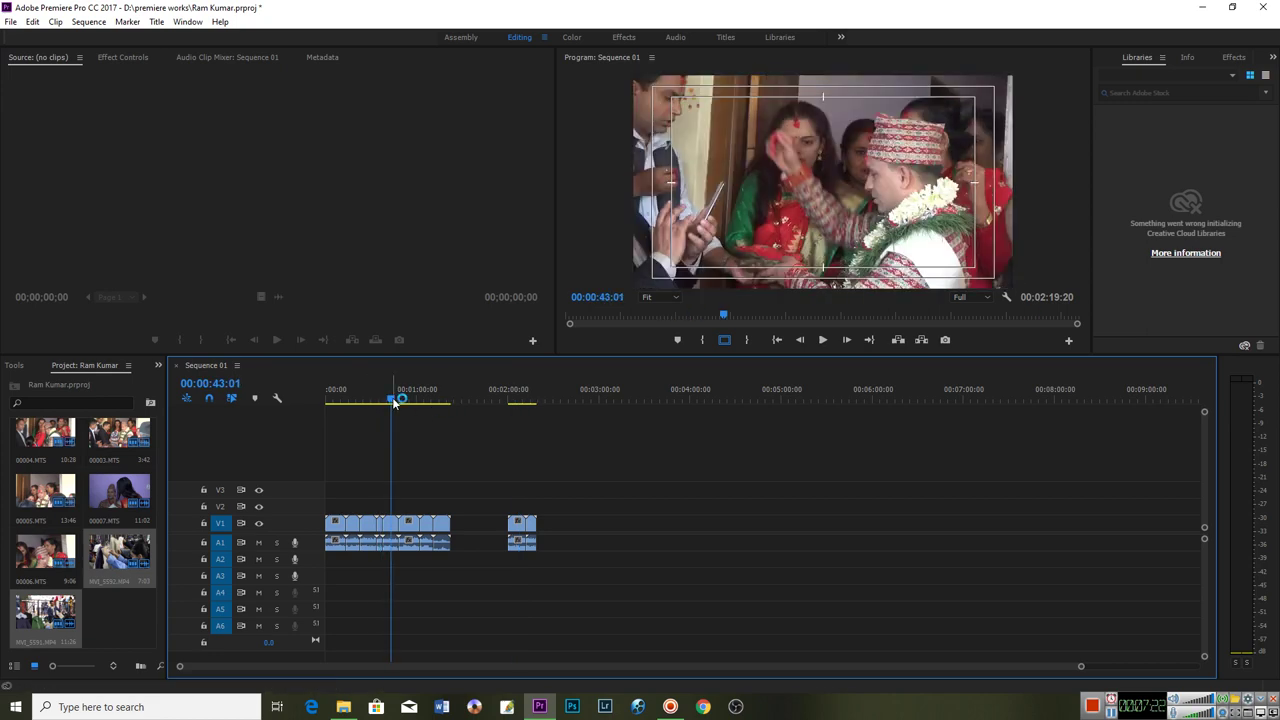
pyautogui.moveTo(510, 400); pyautogui.dragTo(517, 400)
pyautogui.click(489, 400)
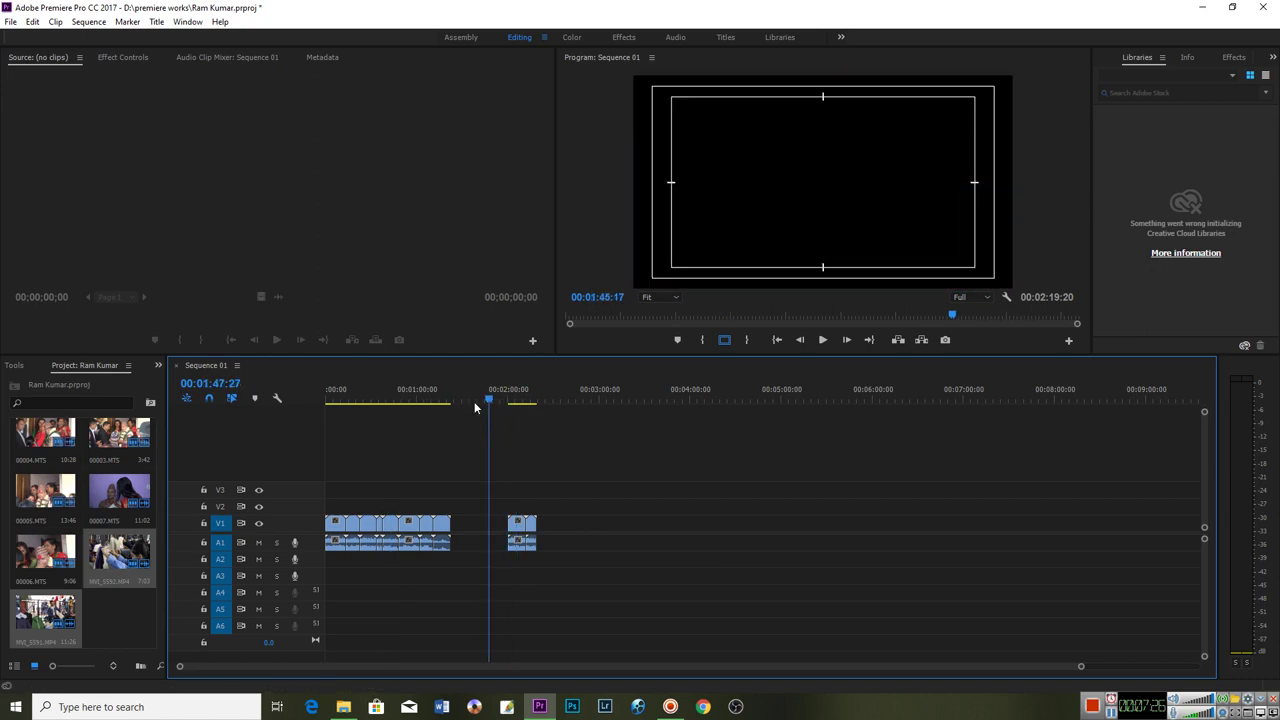
pyautogui.click(391, 401)
pyautogui.moveTo(391, 401)
pyautogui.mouseDown()
pyautogui.moveTo(529, 403)
pyautogui.moveTo(511, 403)
pyautogui.mouseUp()
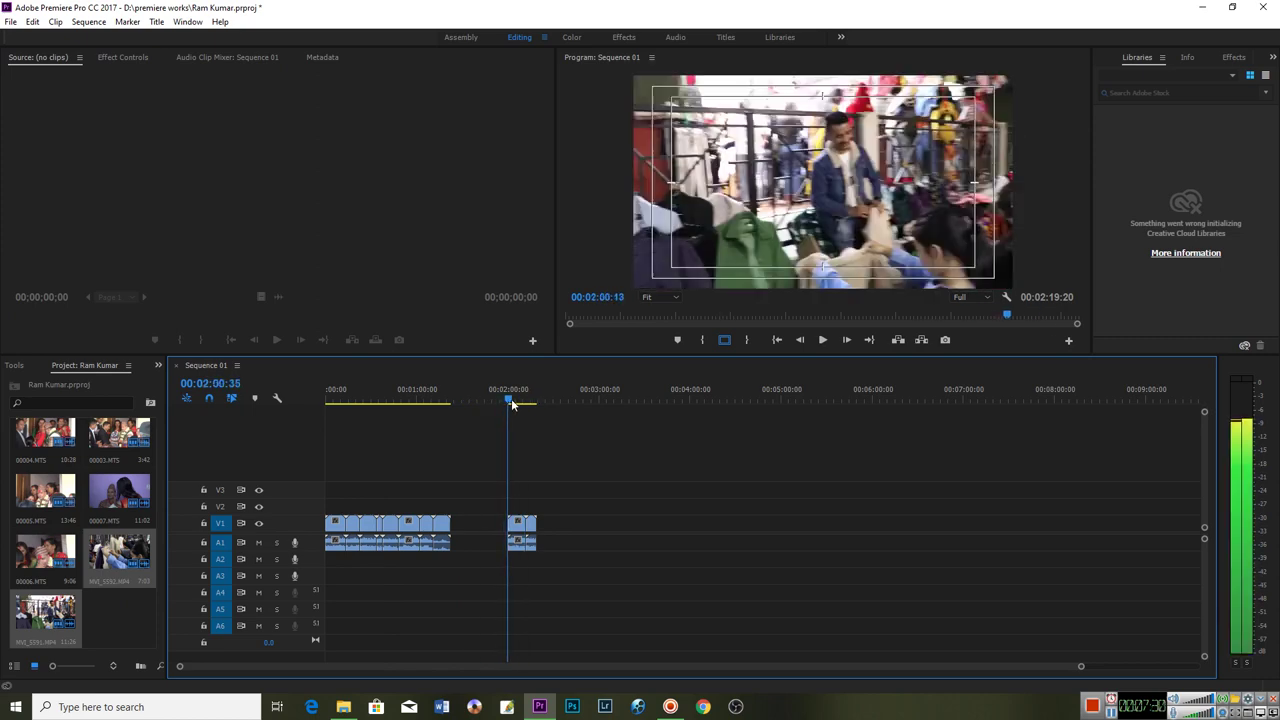
pyautogui.press('space')
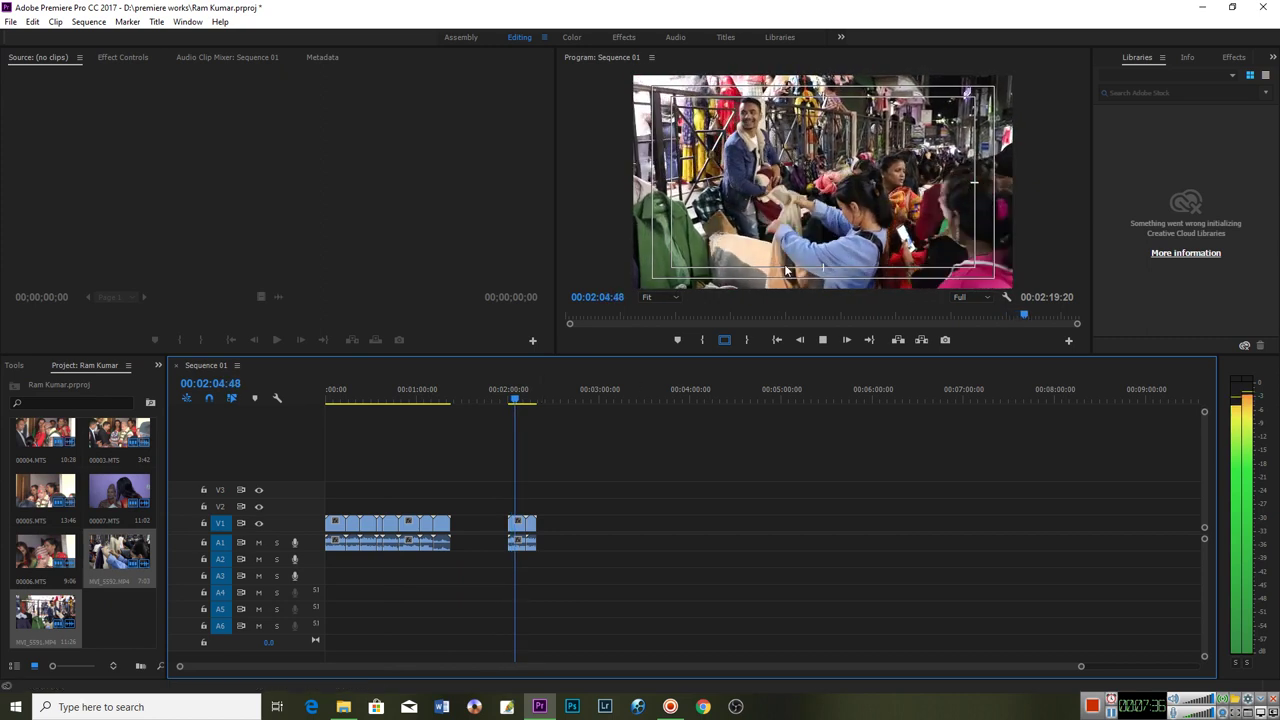
# Watch the playback full screen, then return the playhead to the second clip at 00:02:02:45.
pyautogui.click(817, 229)
pyautogui.hotkey('ctrl', '`')
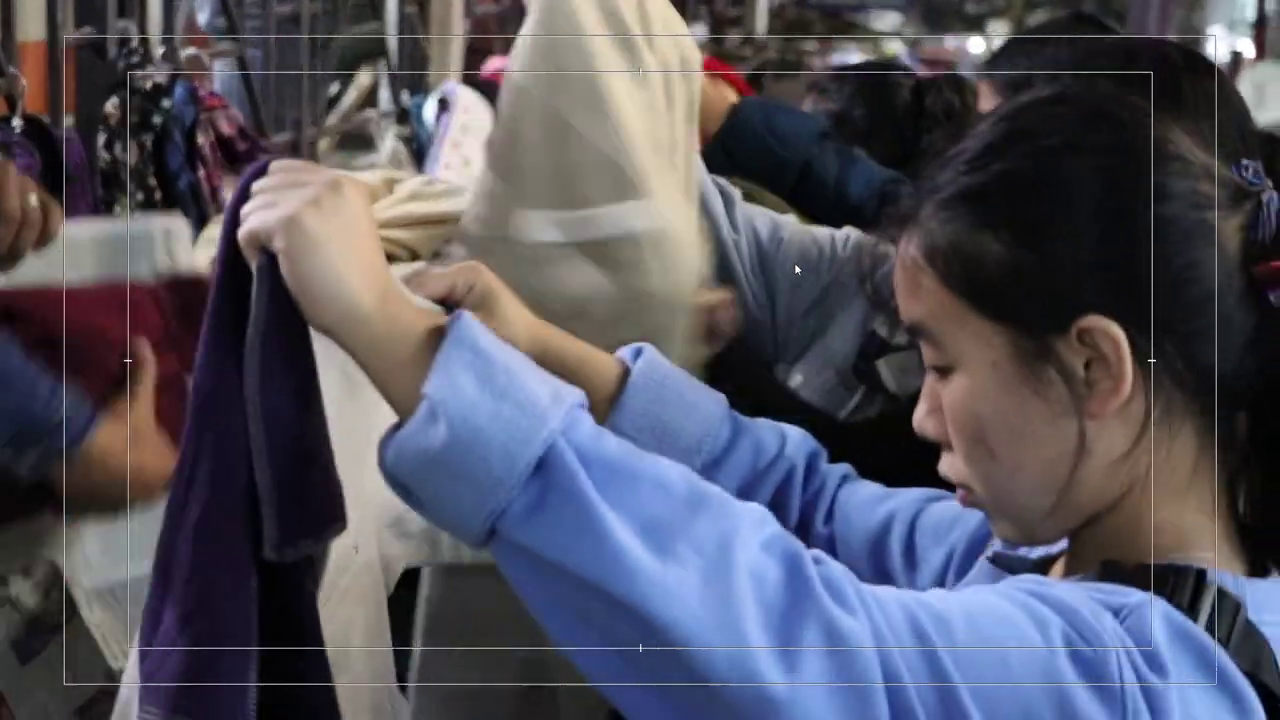
pyautogui.press('Escape')
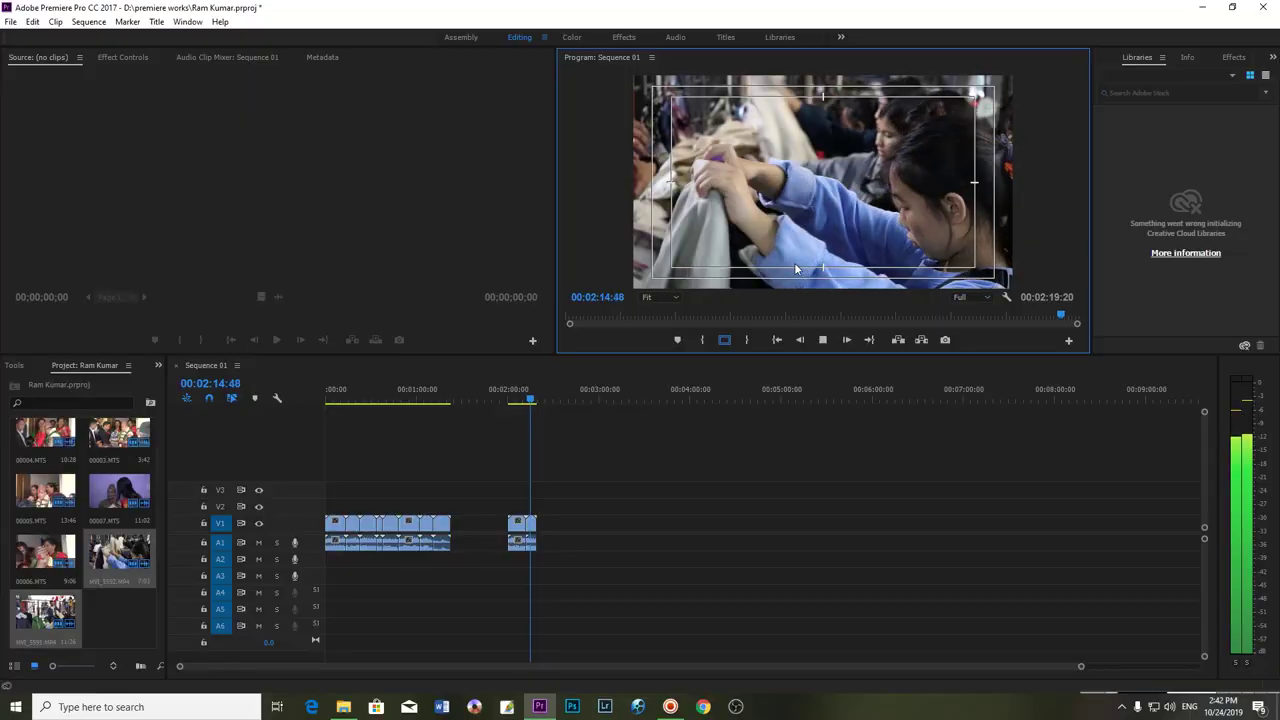
pyautogui.click(511, 401)
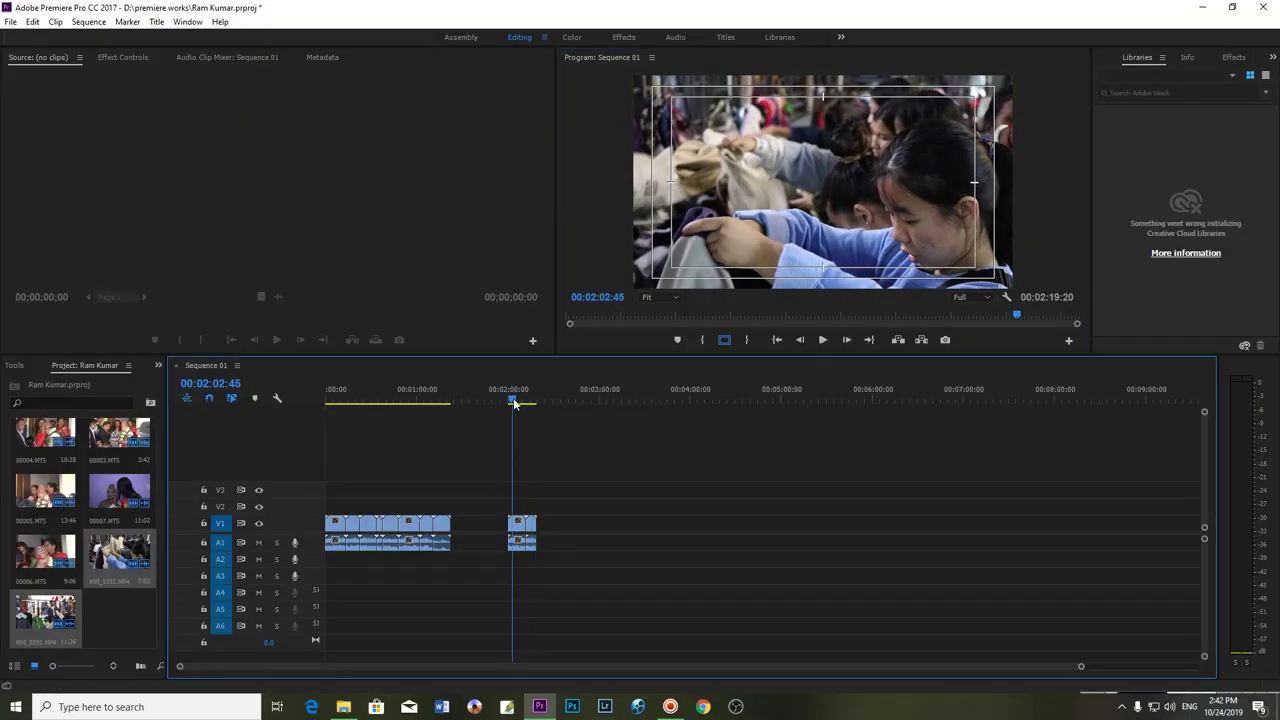
# Delete the second clip from V1/A1 and play the sequence from 00:00:00:00.
pyautogui.click(524, 530)
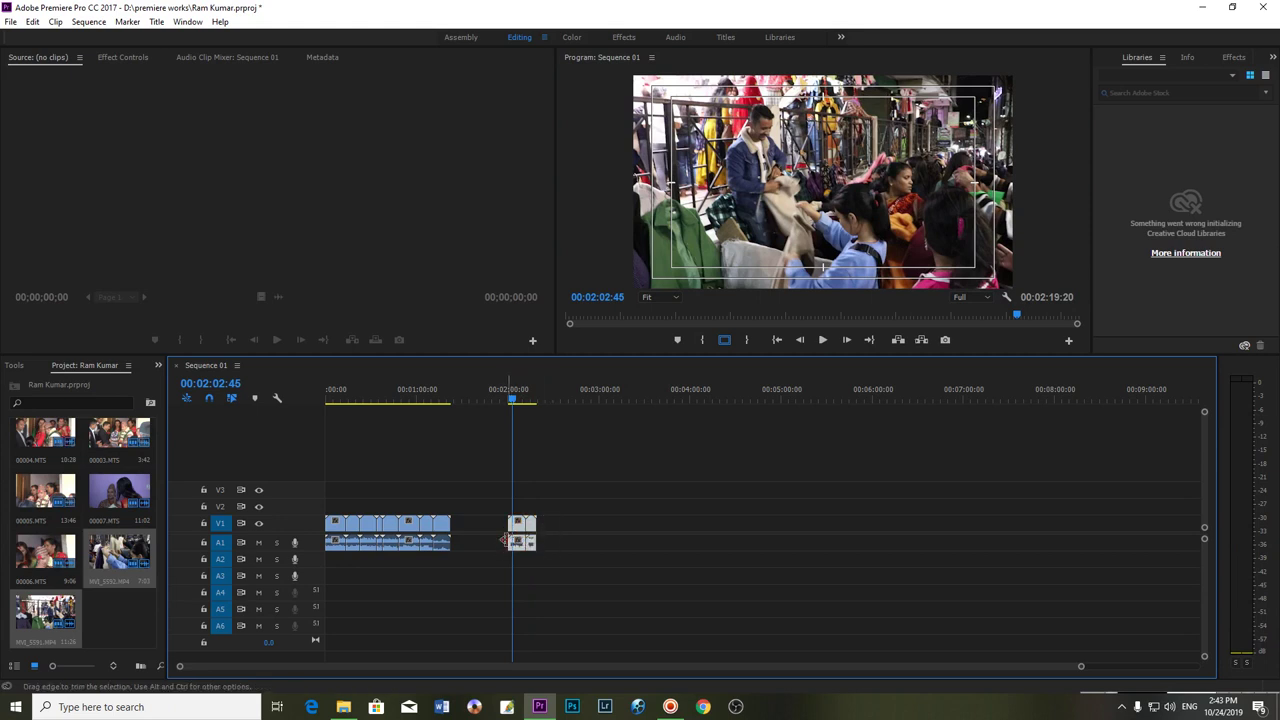
pyautogui.press('Delete')
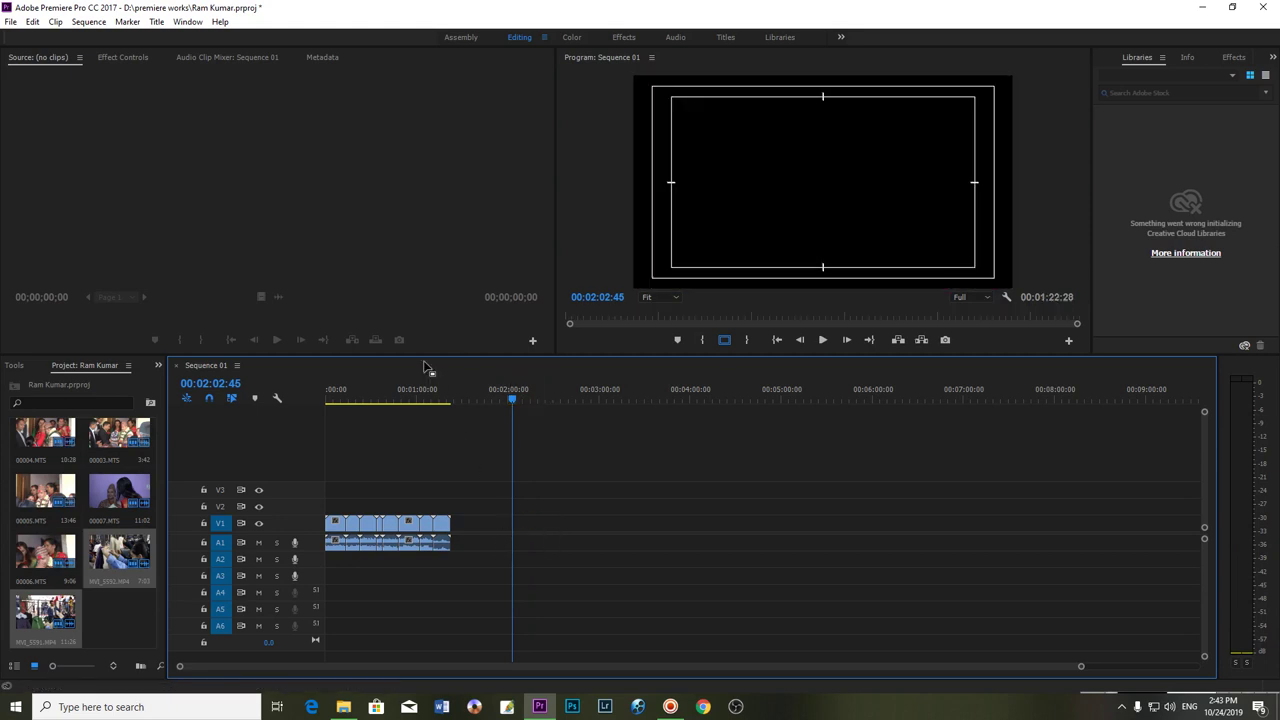
pyautogui.click(434, 397)
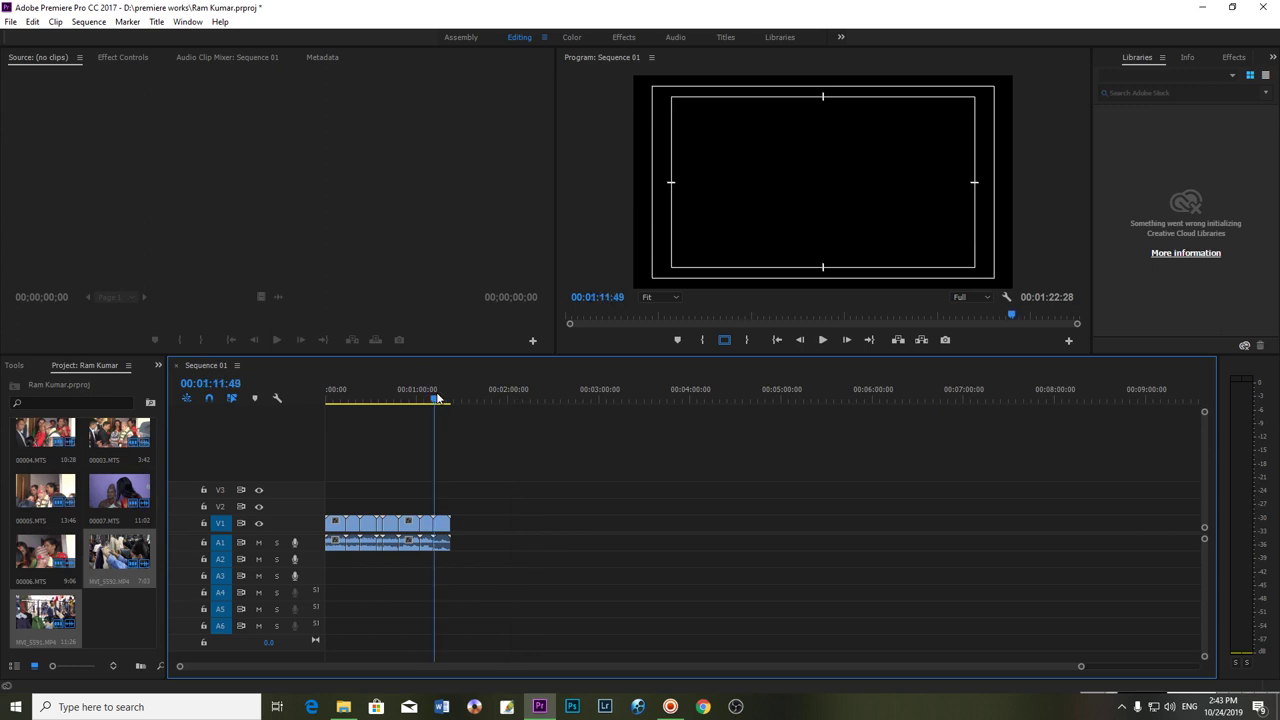
pyautogui.moveTo(437, 398); pyautogui.dragTo(306, 423)
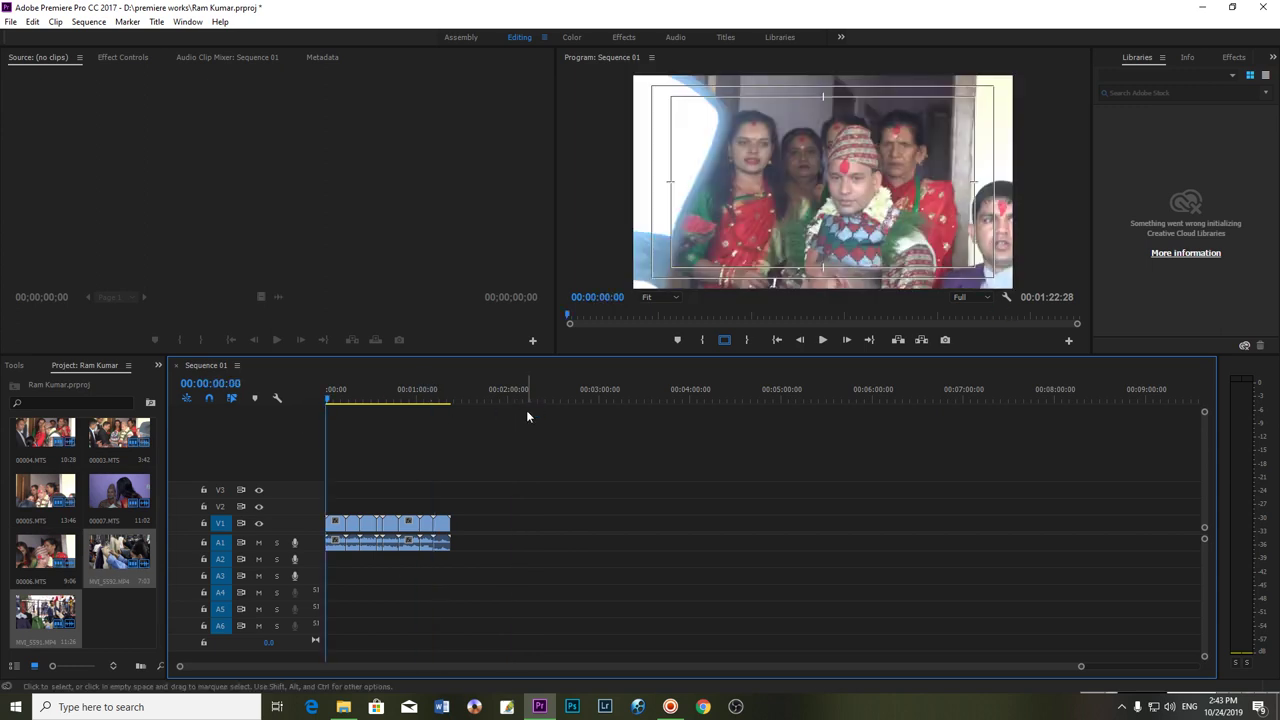
pyautogui.press('space')
# Preview the playback full screen and stop at 00:00:16:34.
pyautogui.click(828, 174)
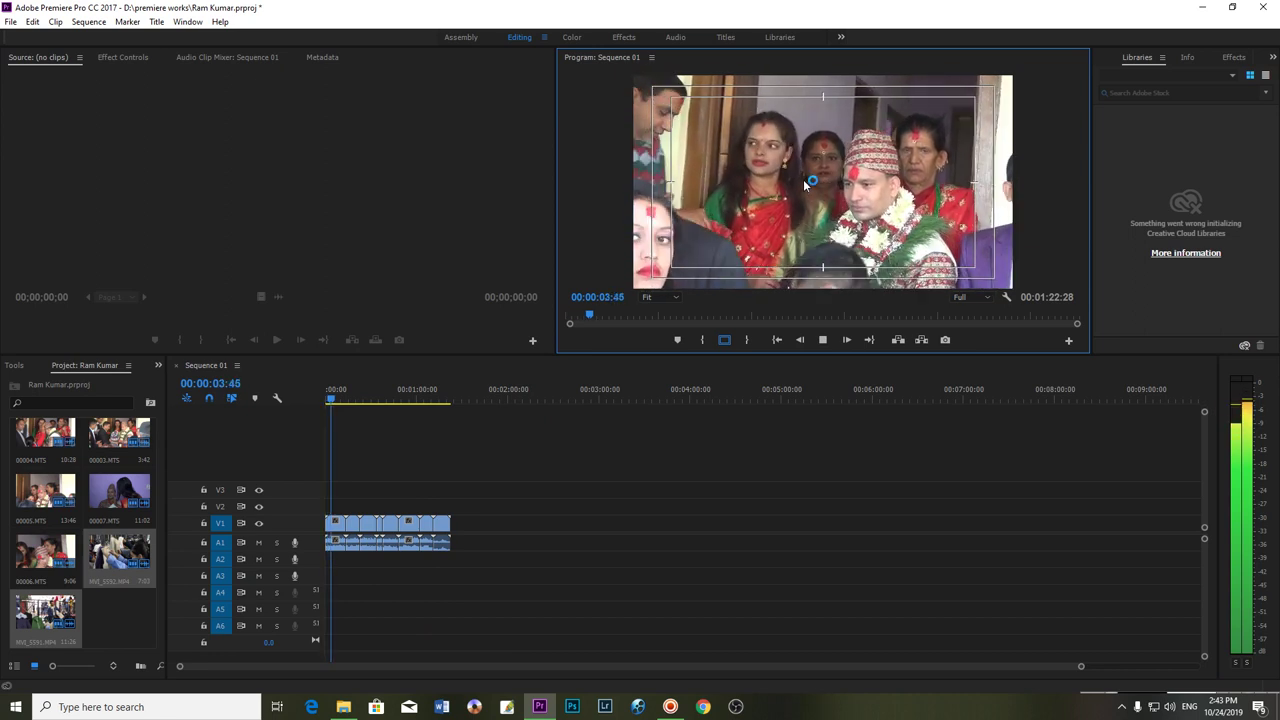
pyautogui.hotkey('ctrl', '`')
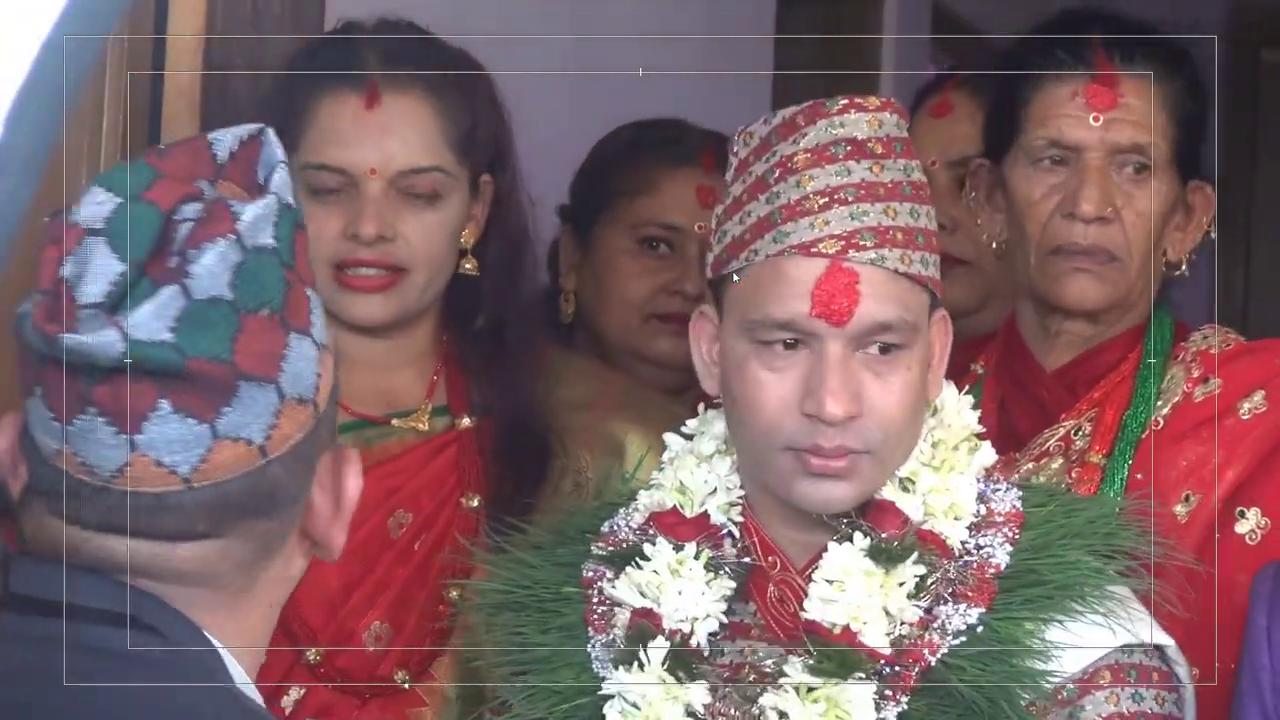
pyautogui.hotkey('ctrl', '`')
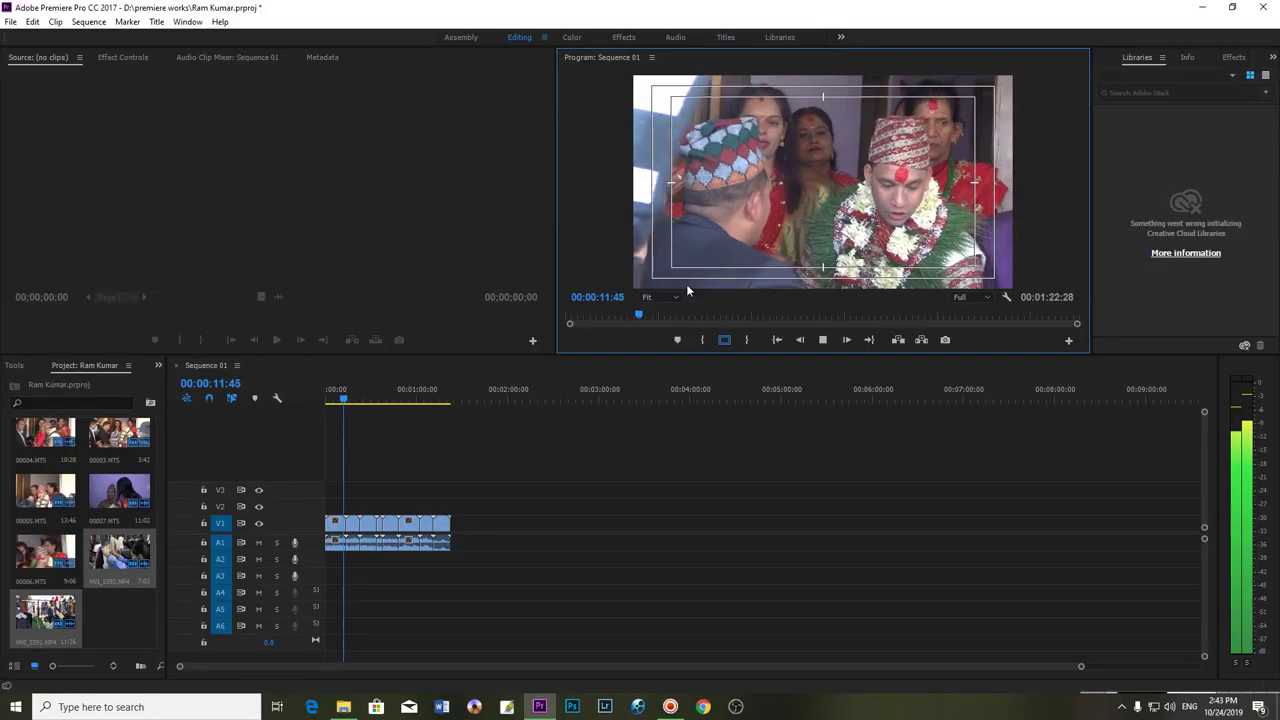
pyautogui.click(351, 396)
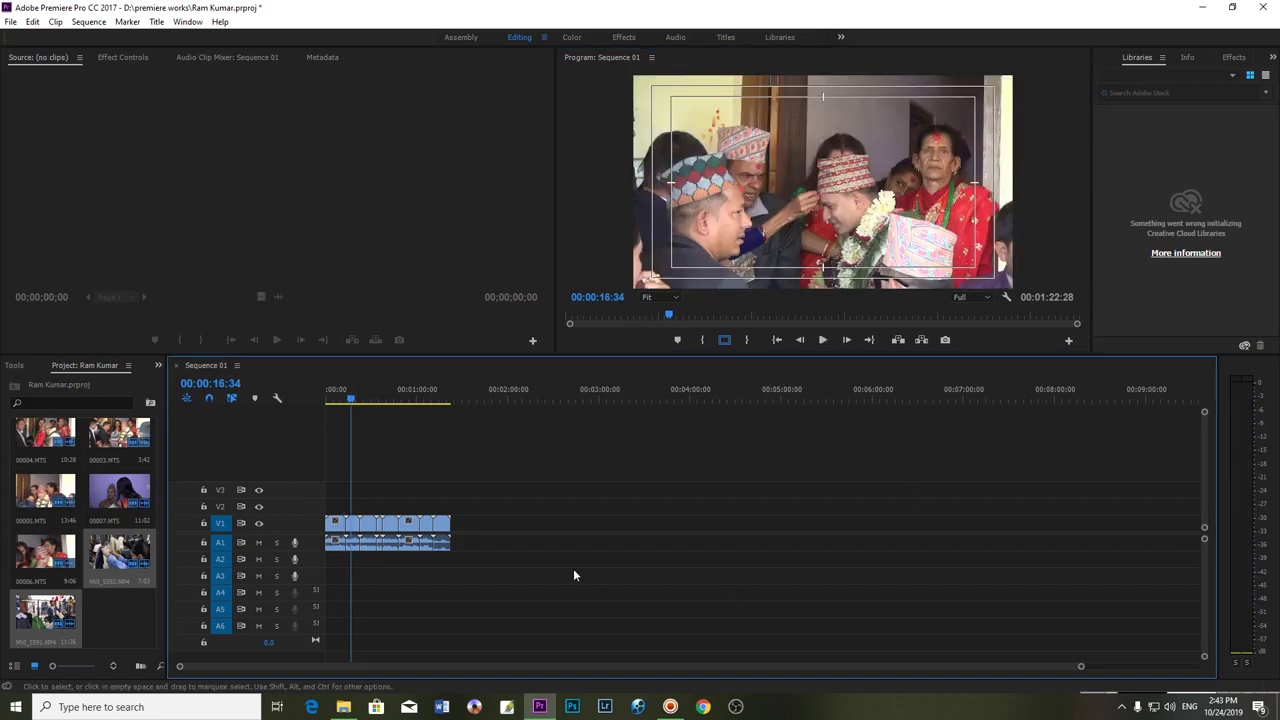
# Check the hidden tray icons and scrub the opening frames from the sequence start.
pyautogui.click(1122, 708)
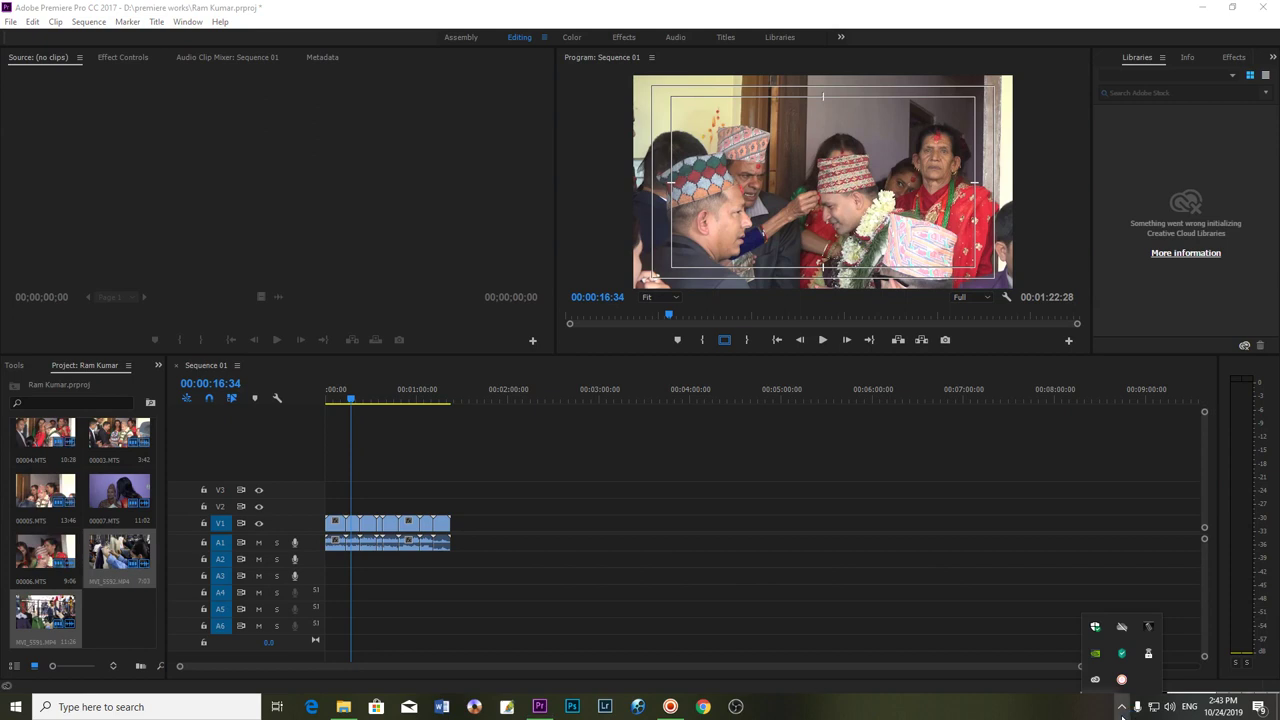
pyautogui.click(1122, 708)
pyautogui.moveTo(353, 390); pyautogui.dragTo(325, 400)
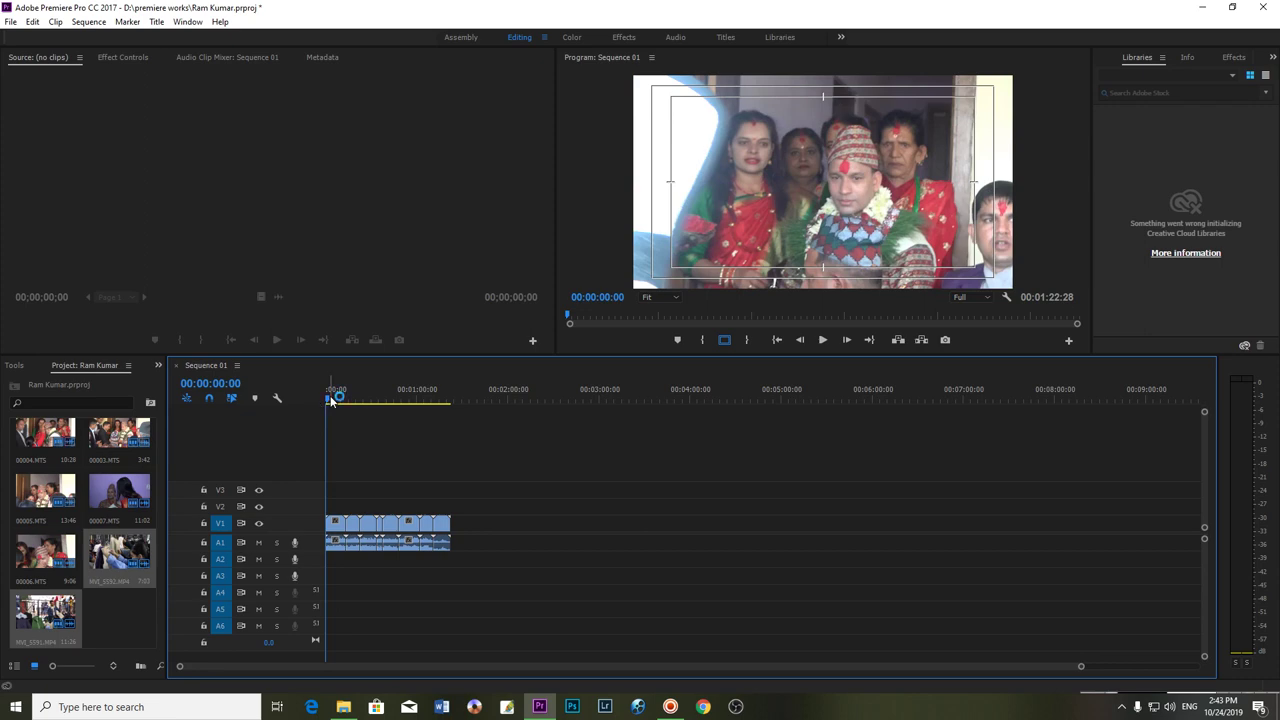
pyautogui.moveTo(331, 400); pyautogui.dragTo(305, 397)
pyautogui.moveTo(335, 398); pyautogui.dragTo(328, 401)
# Create legacy title 'Title 01' at 1920×1080, 50.00 fps with Ctrl+T and confirm it.
pyautogui.hotkey('ctrl', 't')
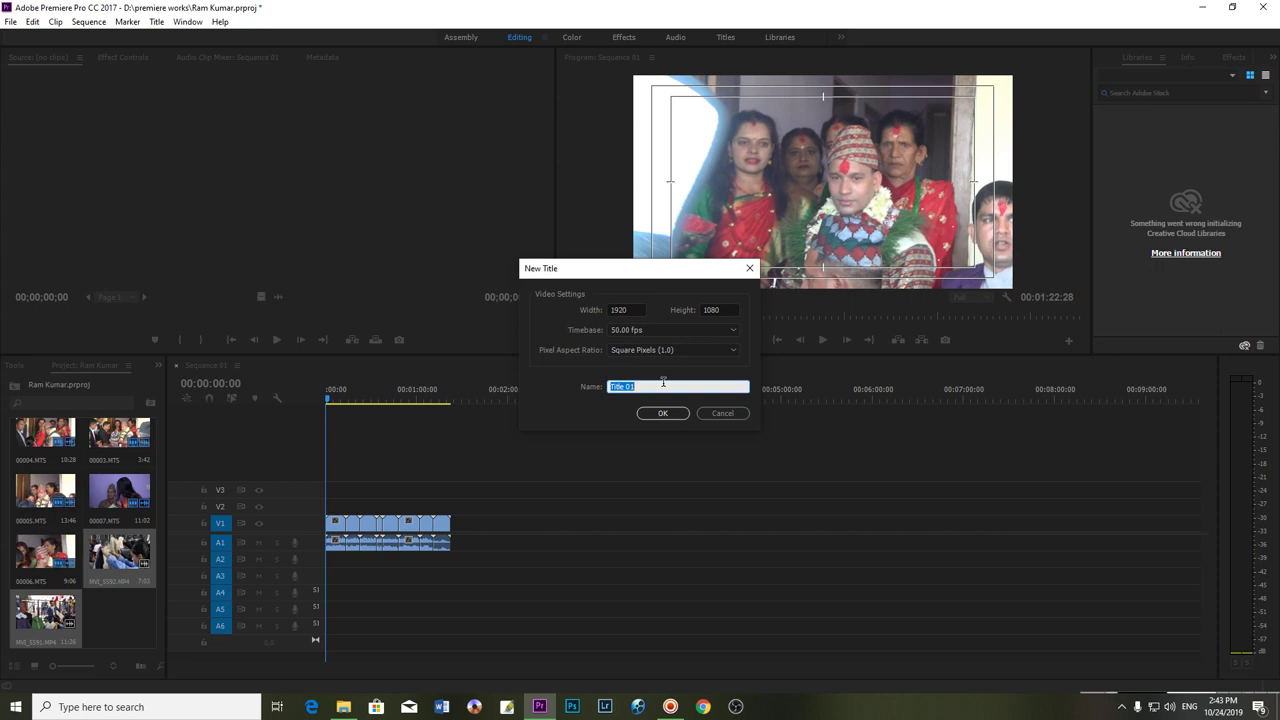
pyautogui.click(662, 413)
pyautogui.click(652, 413)
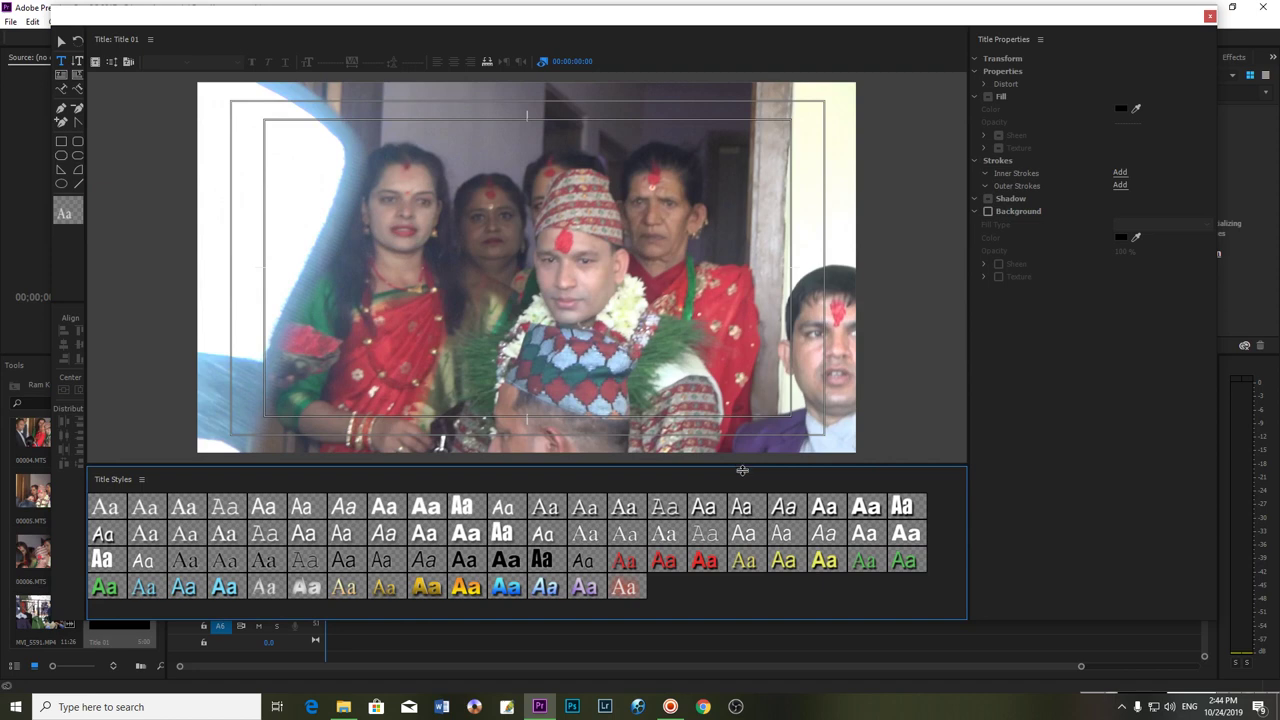
# Enlarge the title preview and place a text insertion point on the left of the frame.
pyautogui.moveTo(742, 470); pyautogui.dragTo(742, 491)
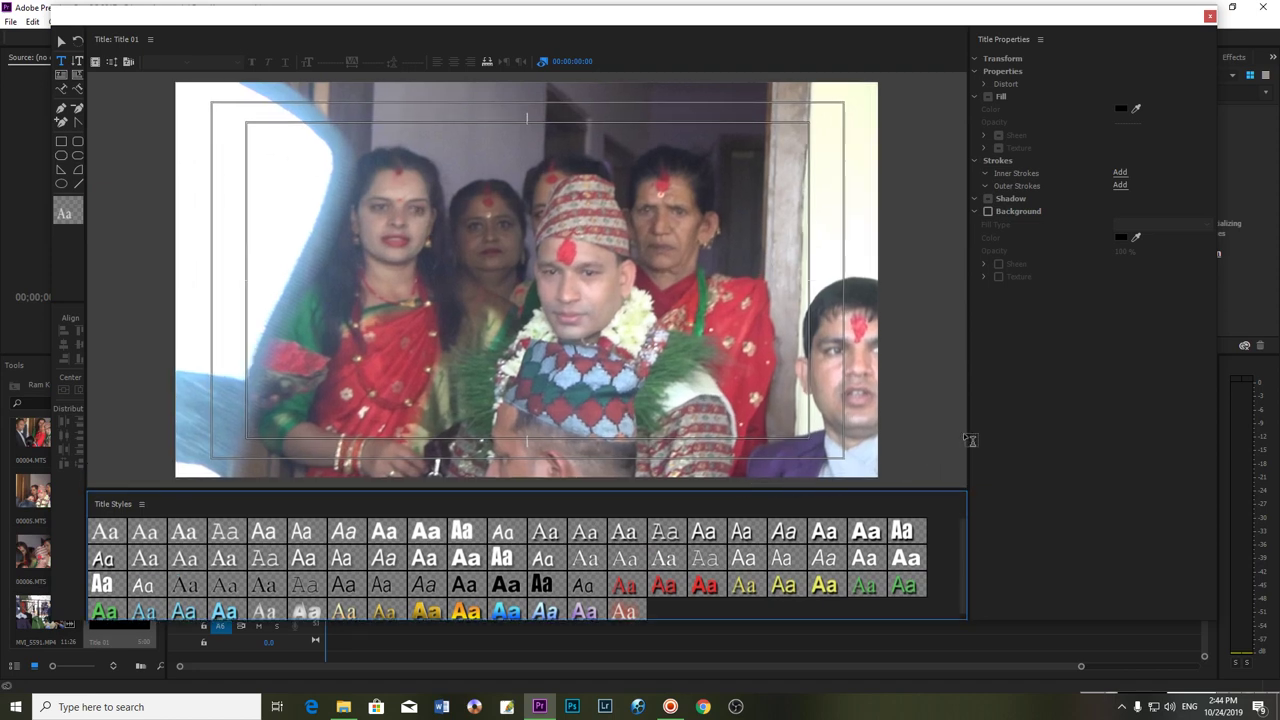
pyautogui.moveTo(971, 439); pyautogui.dragTo(1056, 433)
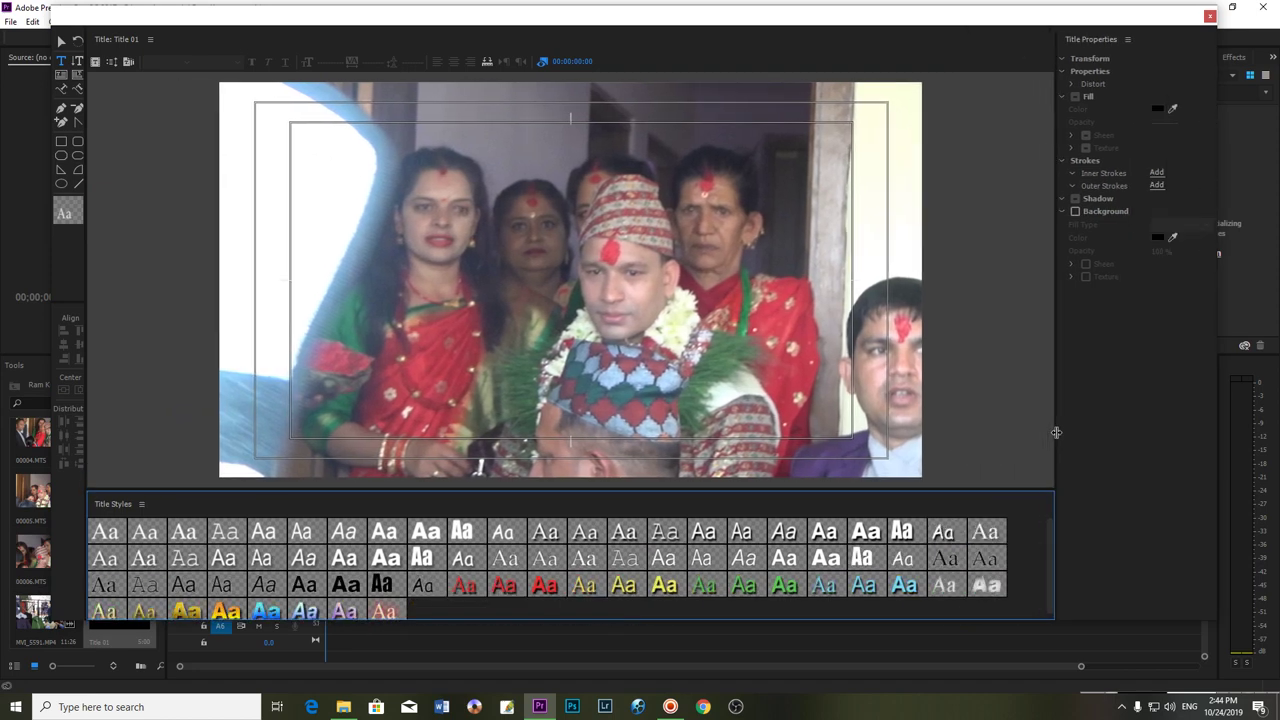
pyautogui.click(327, 308)
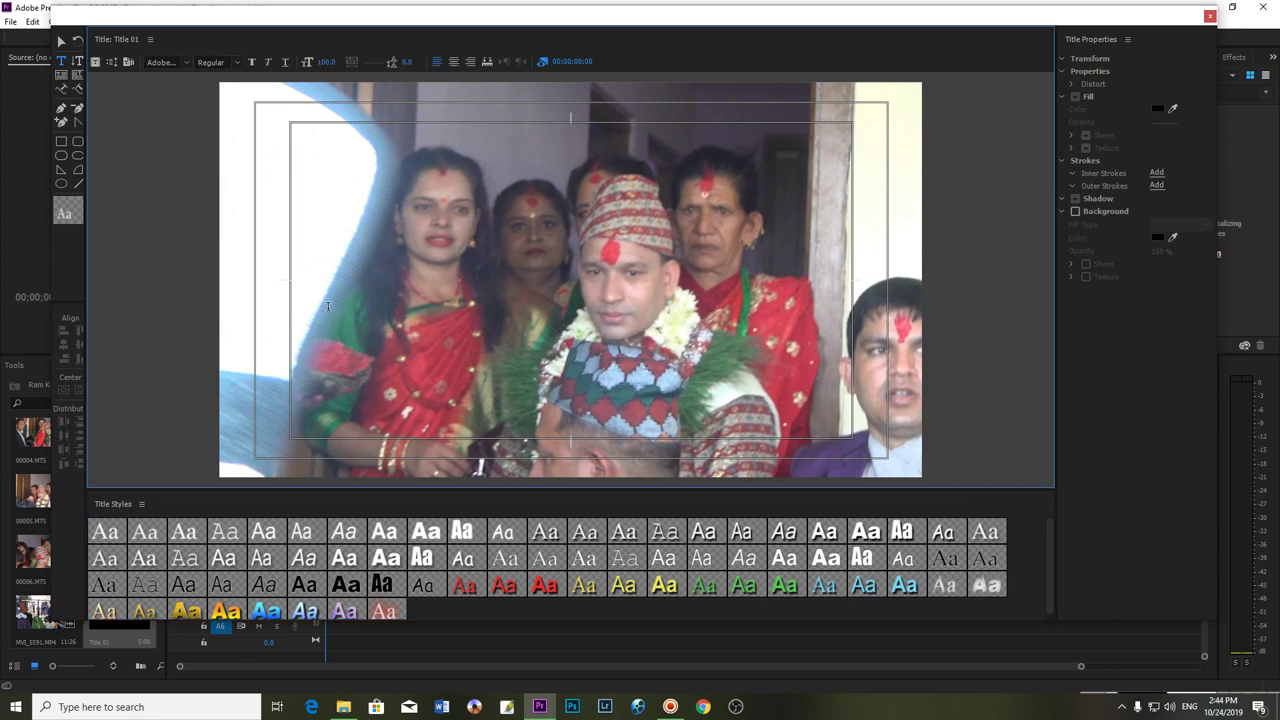
pyautogui.click(166, 62)
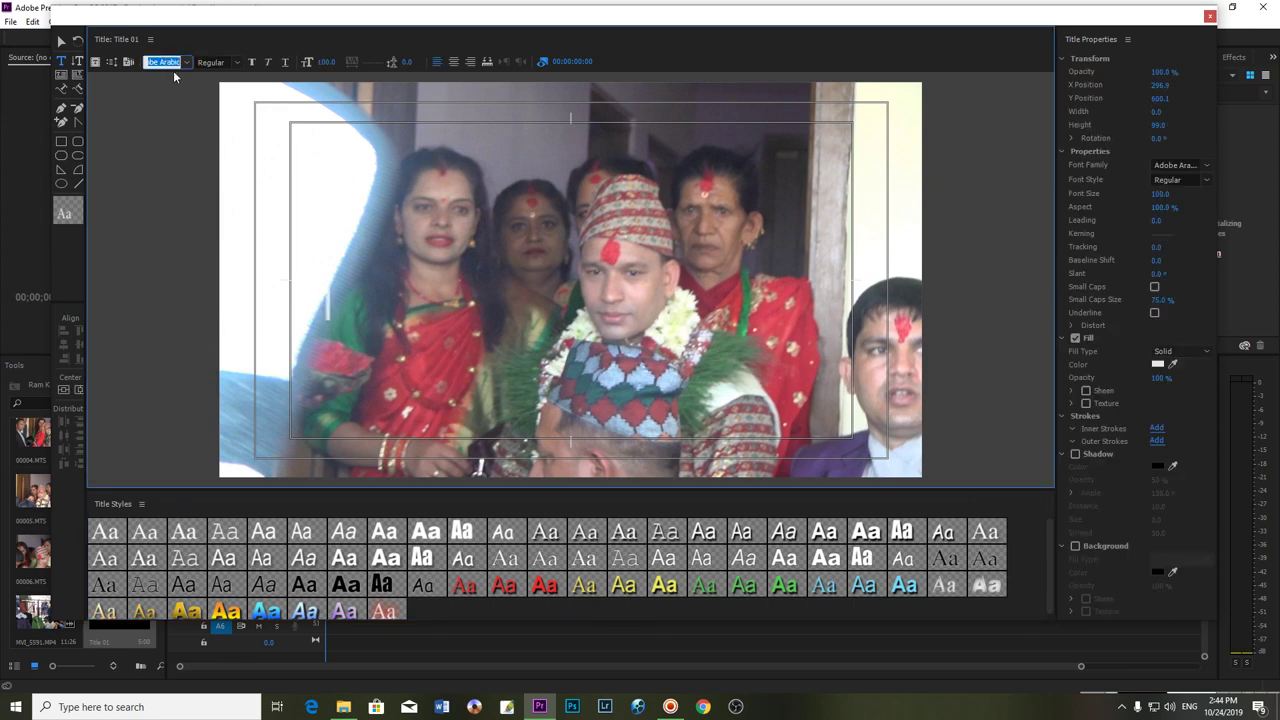
pyautogui.click(327, 305)
# Keep Adobe Arabic as the font family and set the font style to Bold.
pyautogui.click(187, 63)
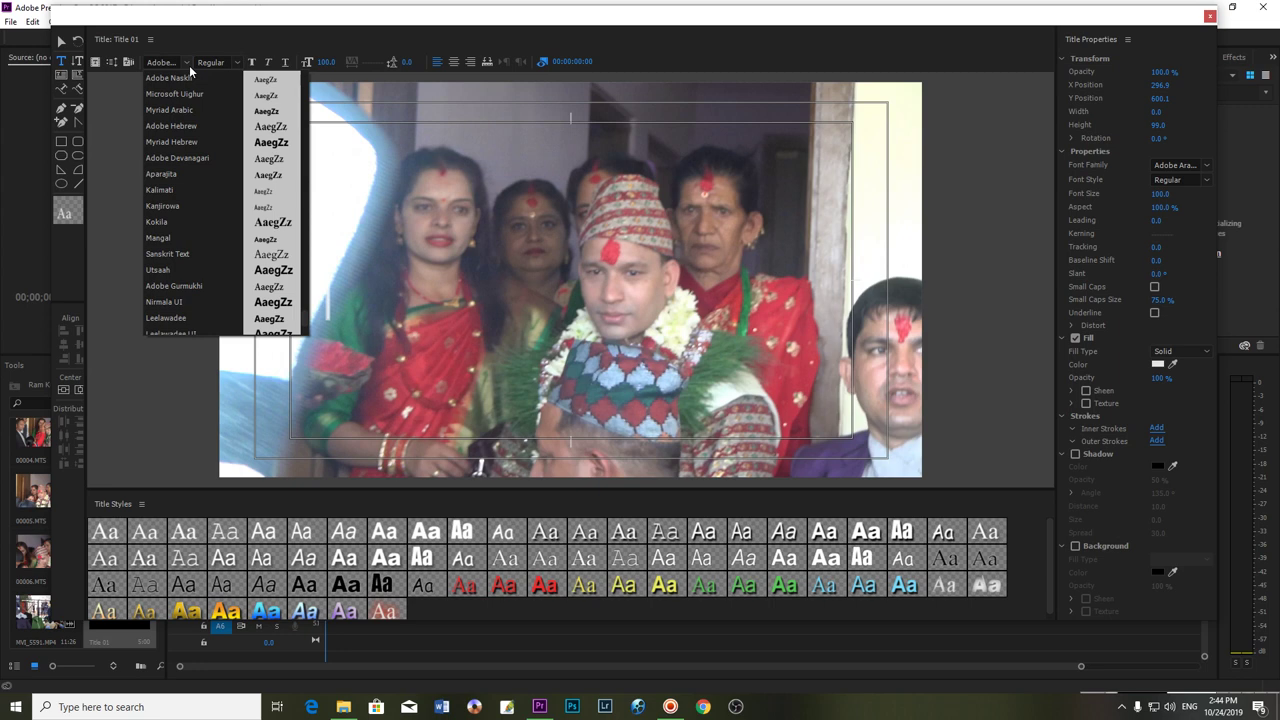
pyautogui.click(250, 46)
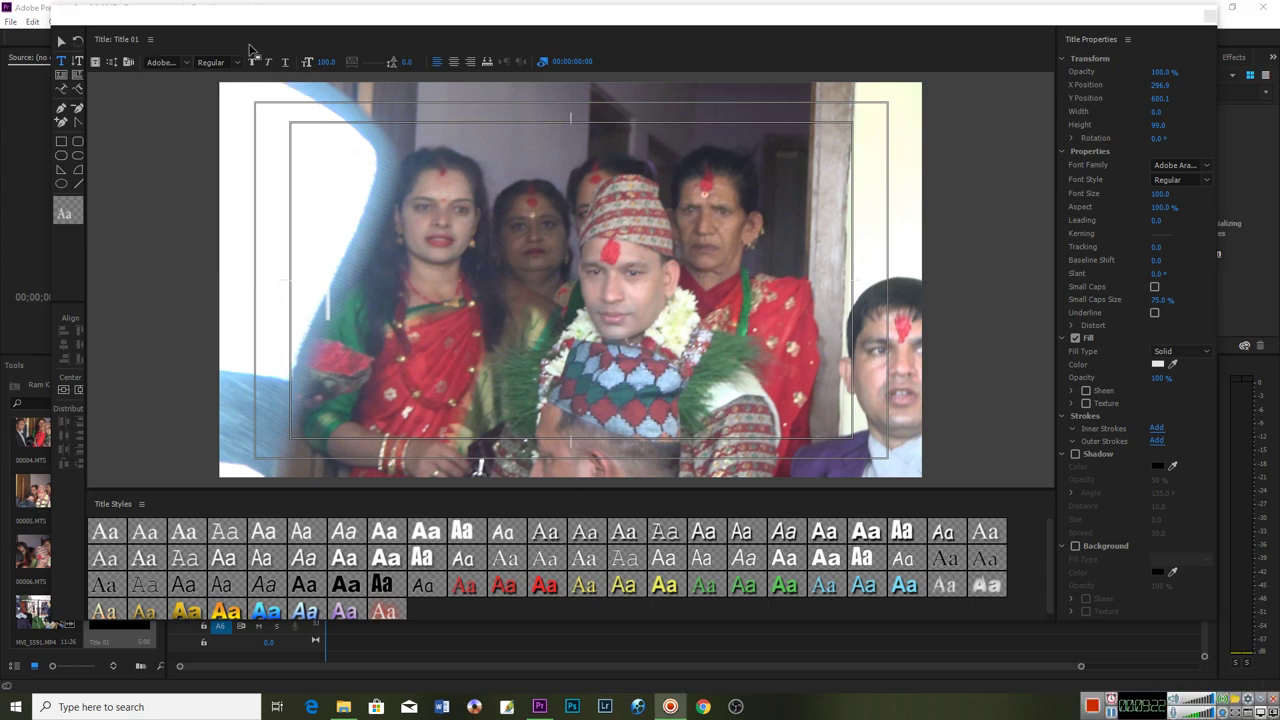
pyautogui.click(251, 60)
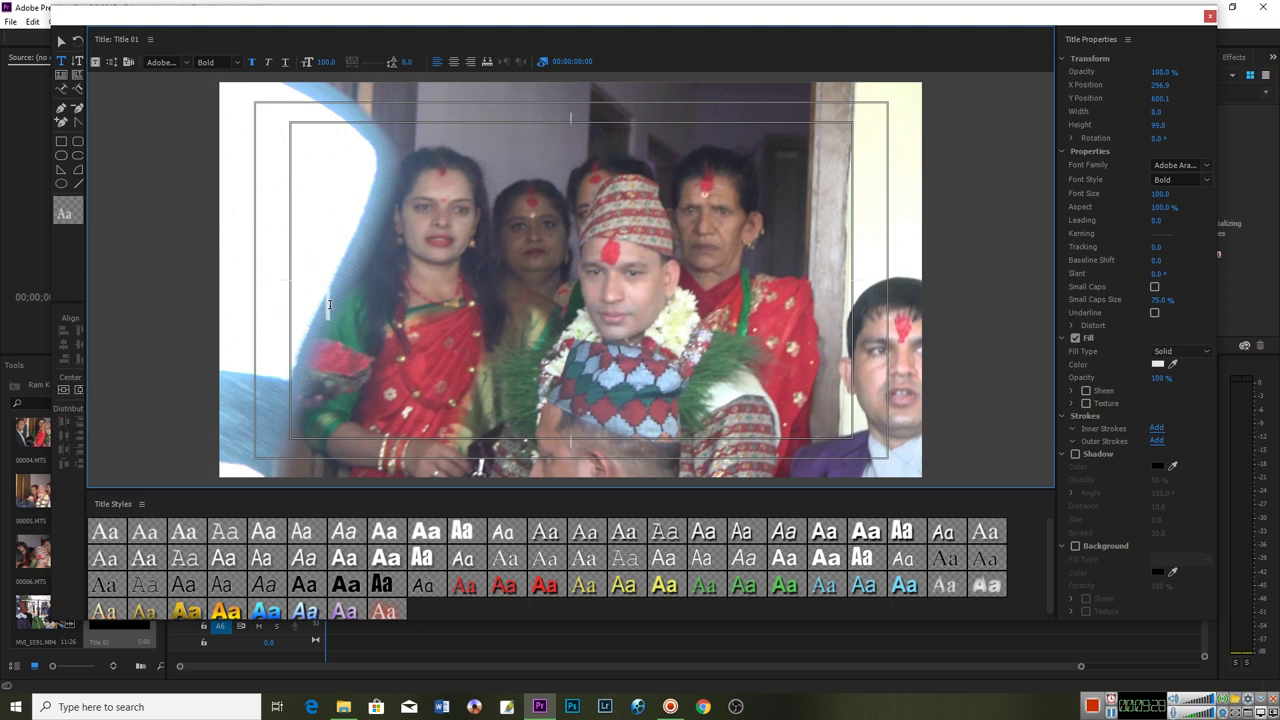
# Type 'Happy Wedding' and drag the text box down and right toward the frame centre.
pyautogui.write('Happy')
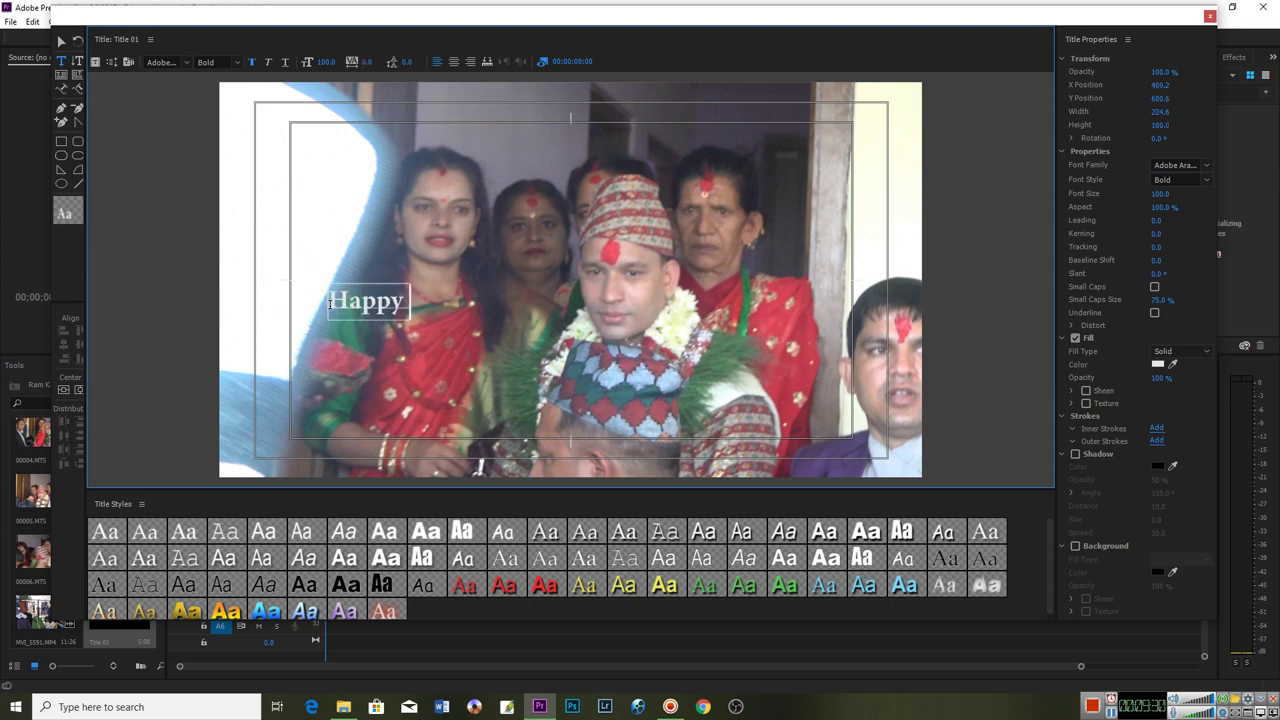
pyautogui.write(' Wd')
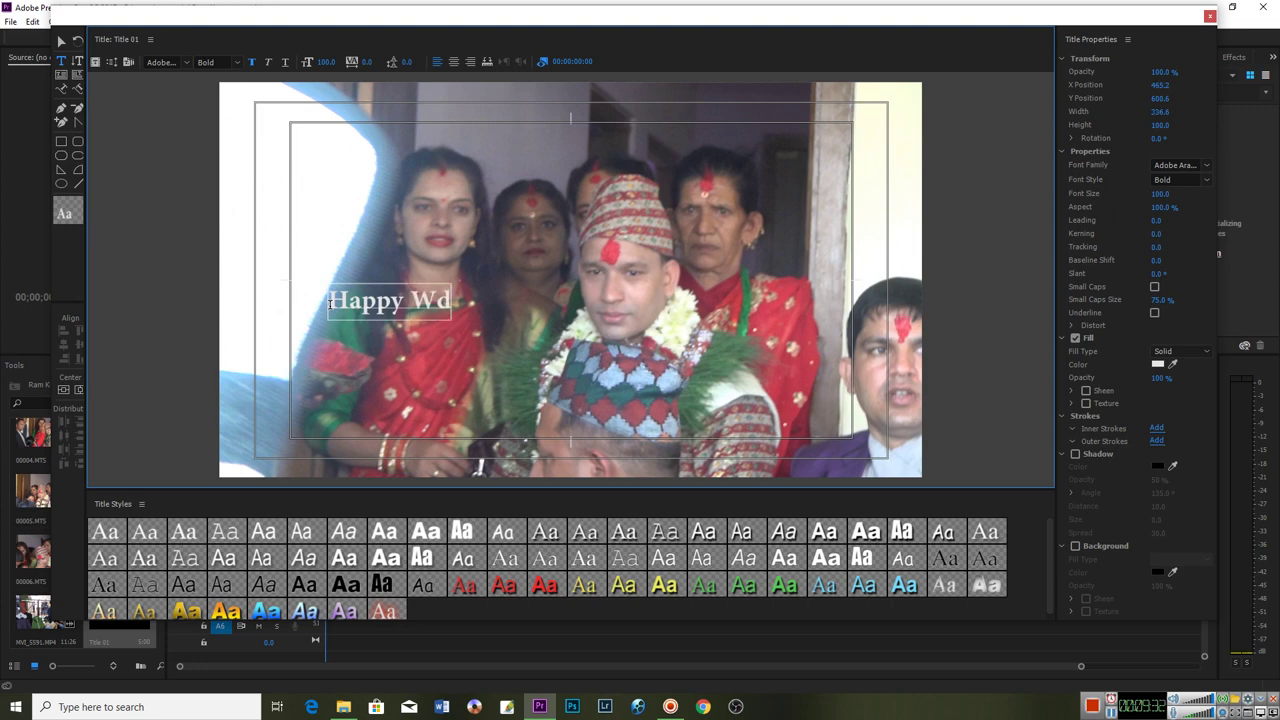
pyautogui.press('BackSpace')
pyautogui.write('edding')
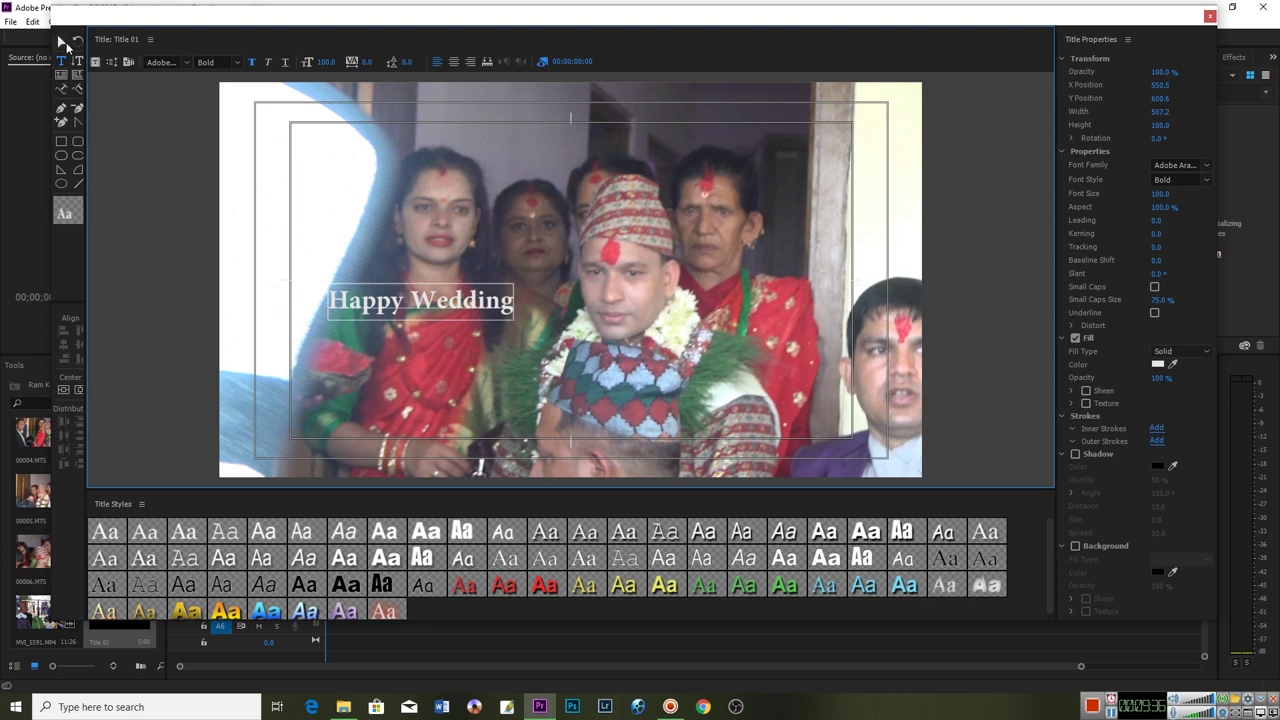
pyautogui.click(66, 42)
pyautogui.moveTo(415, 298); pyautogui.dragTo(495, 341)
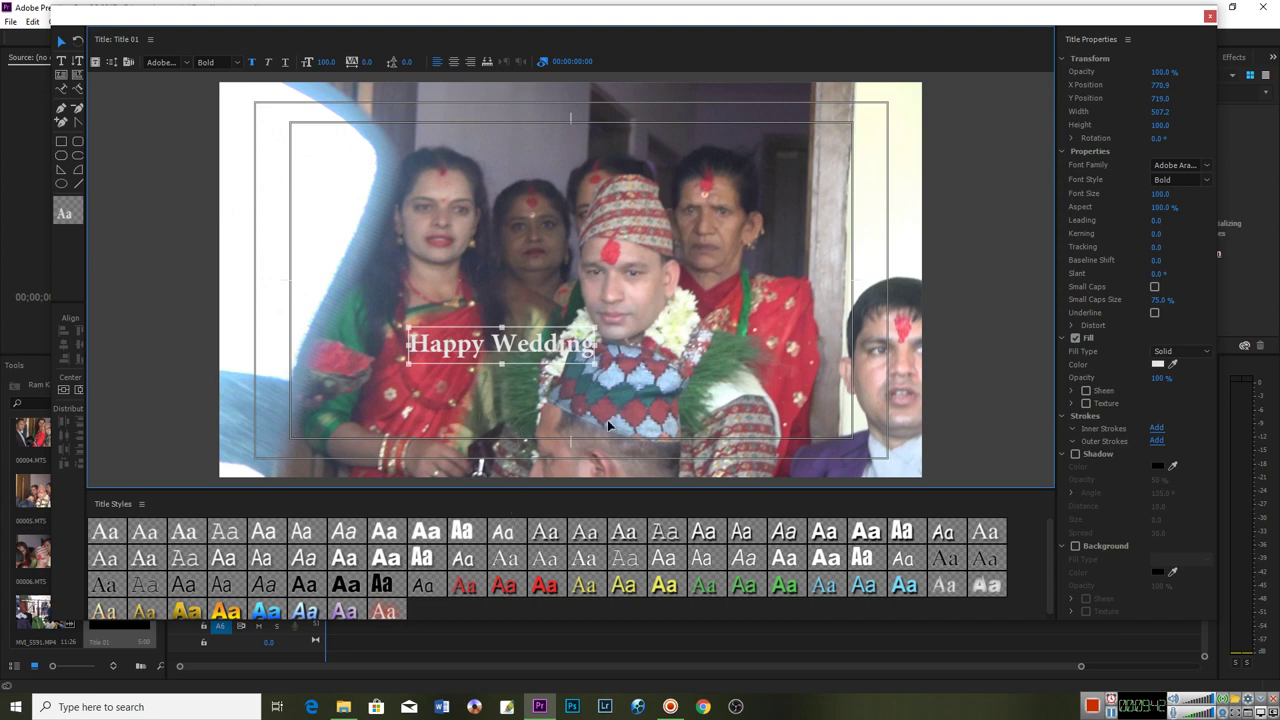
# Try several gradient title styles, settling on plain black Comic Sans with a white edge.
pyautogui.click(385, 611)
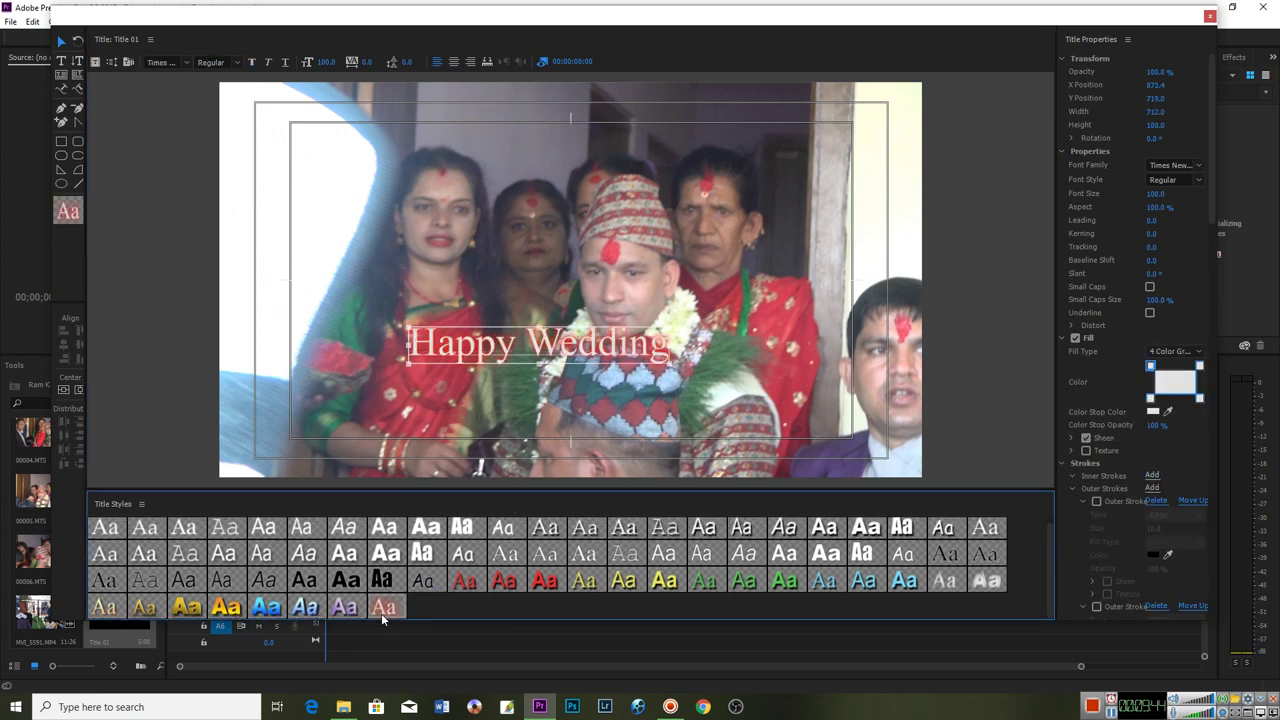
pyautogui.click(350, 609)
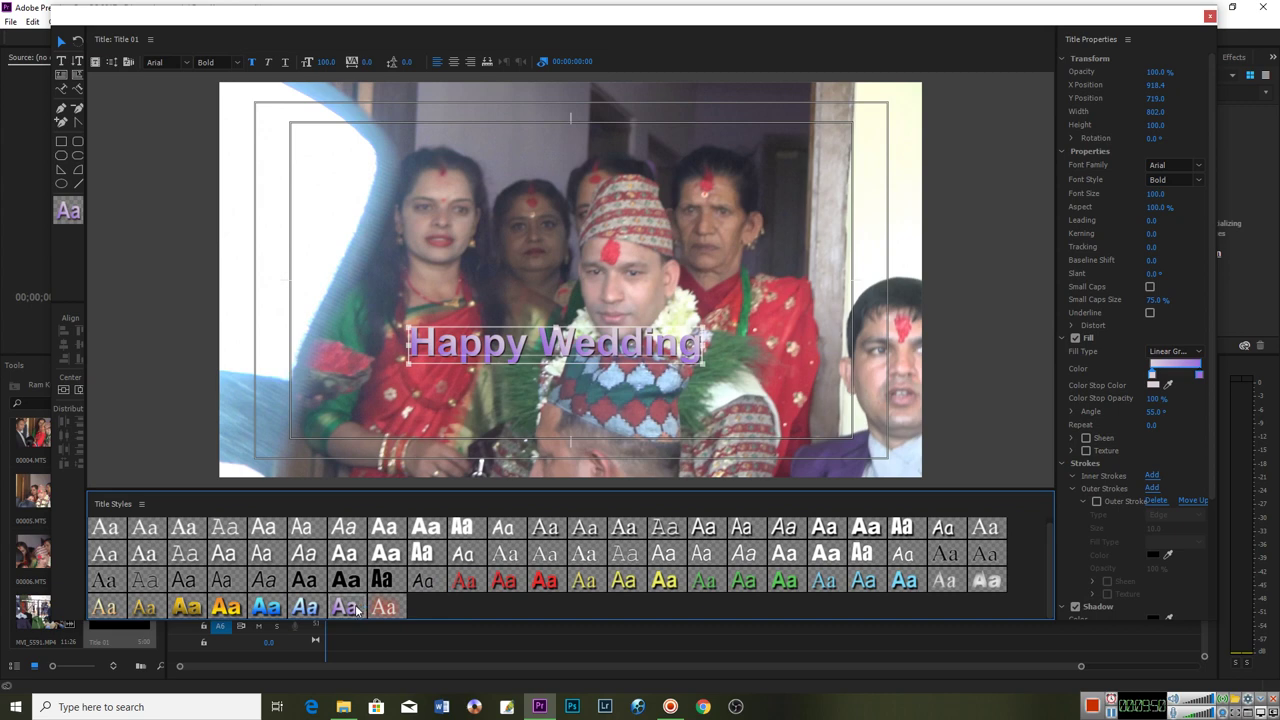
pyautogui.click(282, 608)
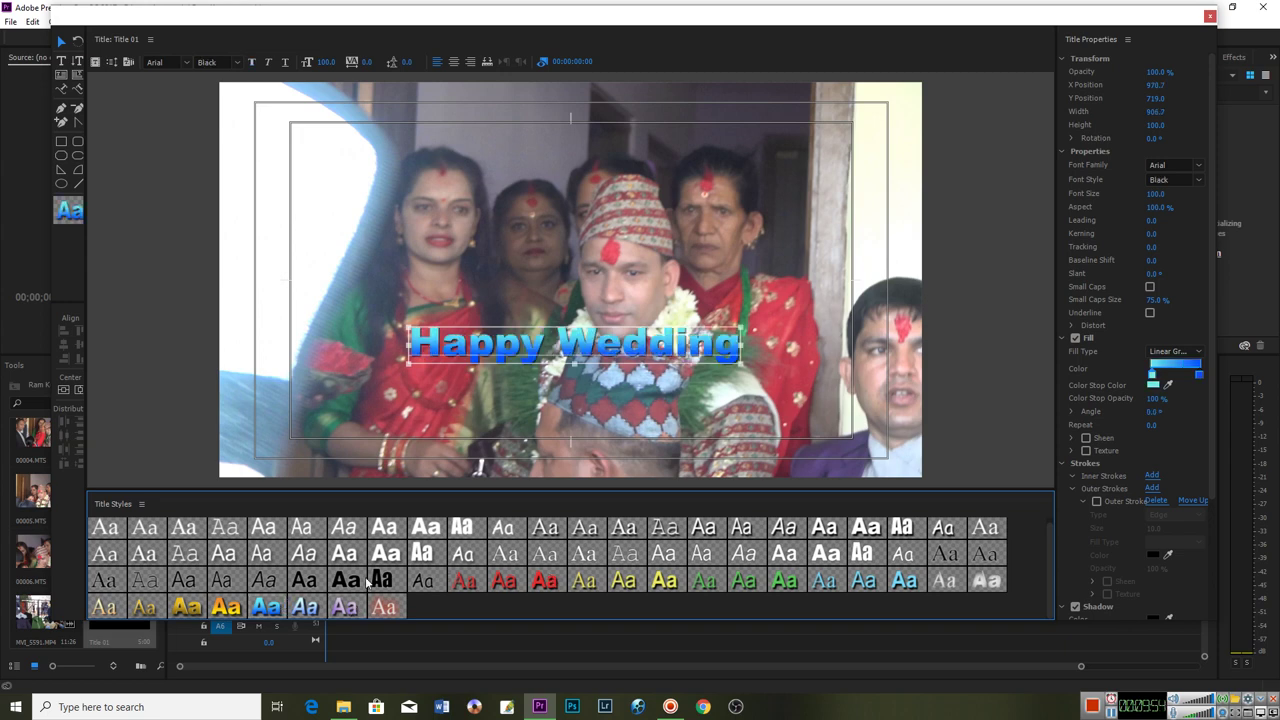
pyautogui.click(421, 581)
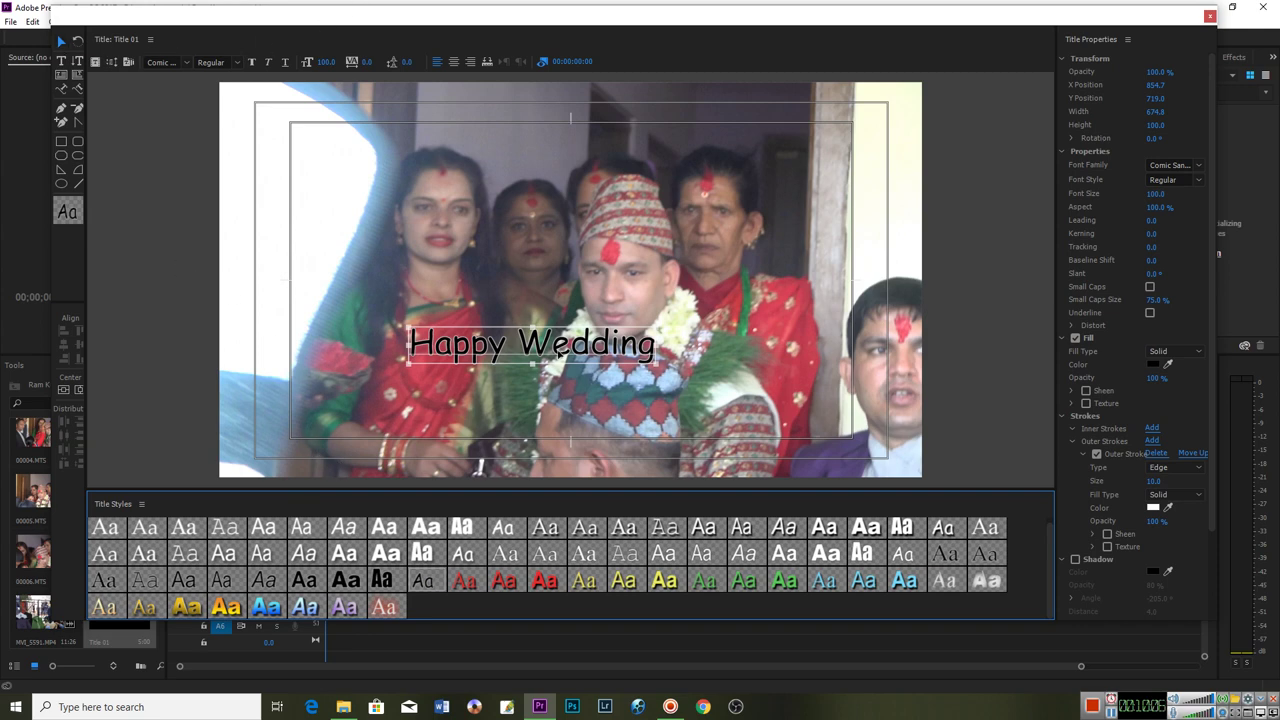
# Enlarge the title text to size 229.3 and move it down toward the lower third.
pyautogui.click(559, 342)
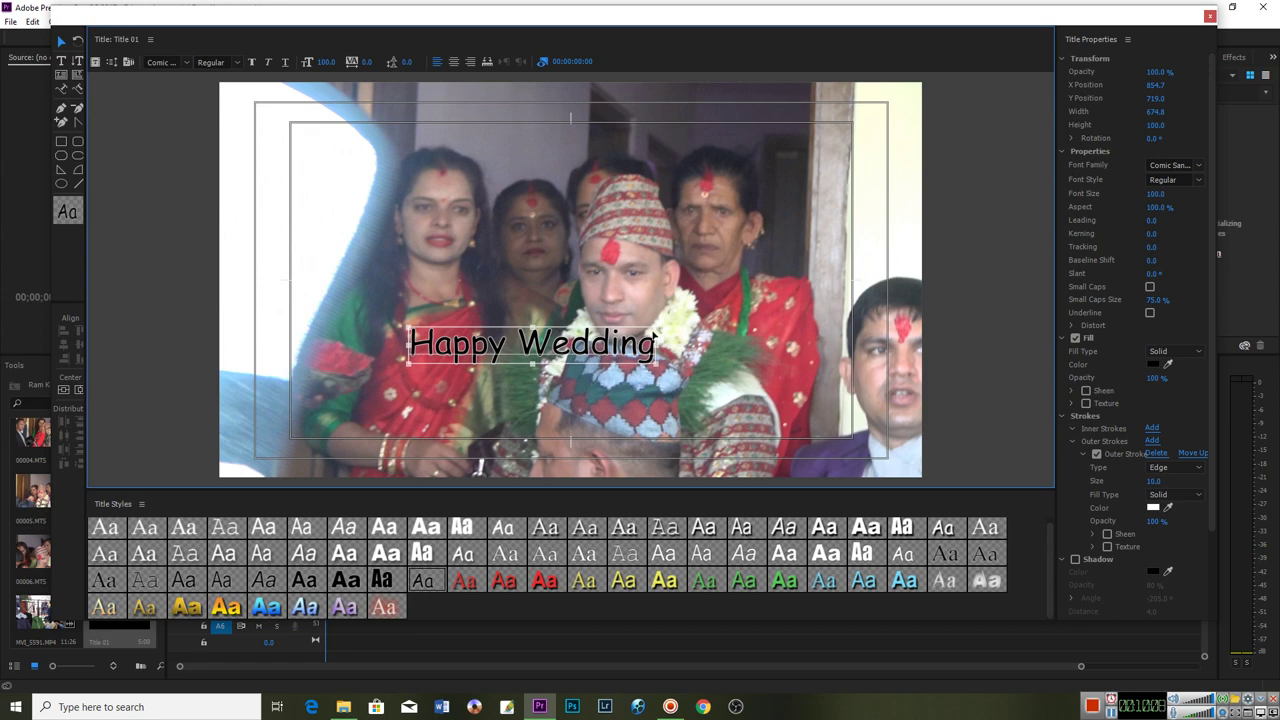
pyautogui.moveTo(657, 328); pyautogui.dragTo(714, 309)
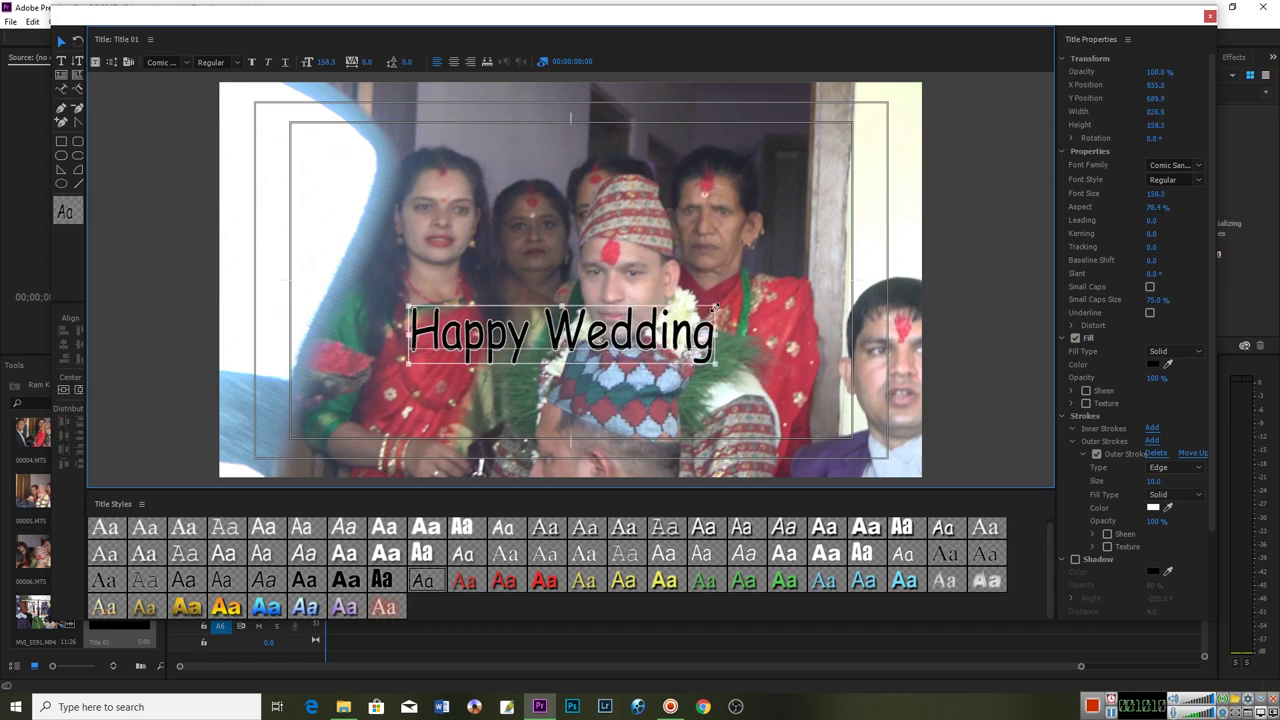
pyautogui.moveTo(590, 346); pyautogui.dragTo(540, 348)
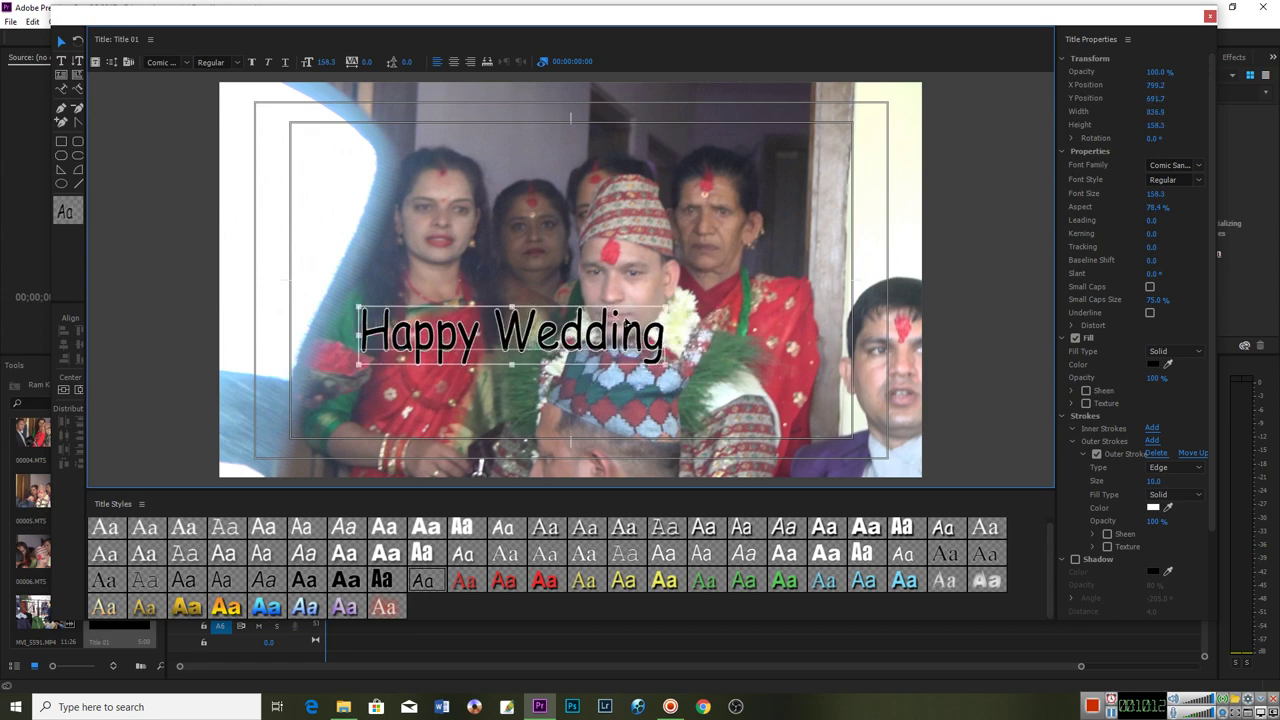
pyautogui.moveTo(663, 307); pyautogui.dragTo(796, 288)
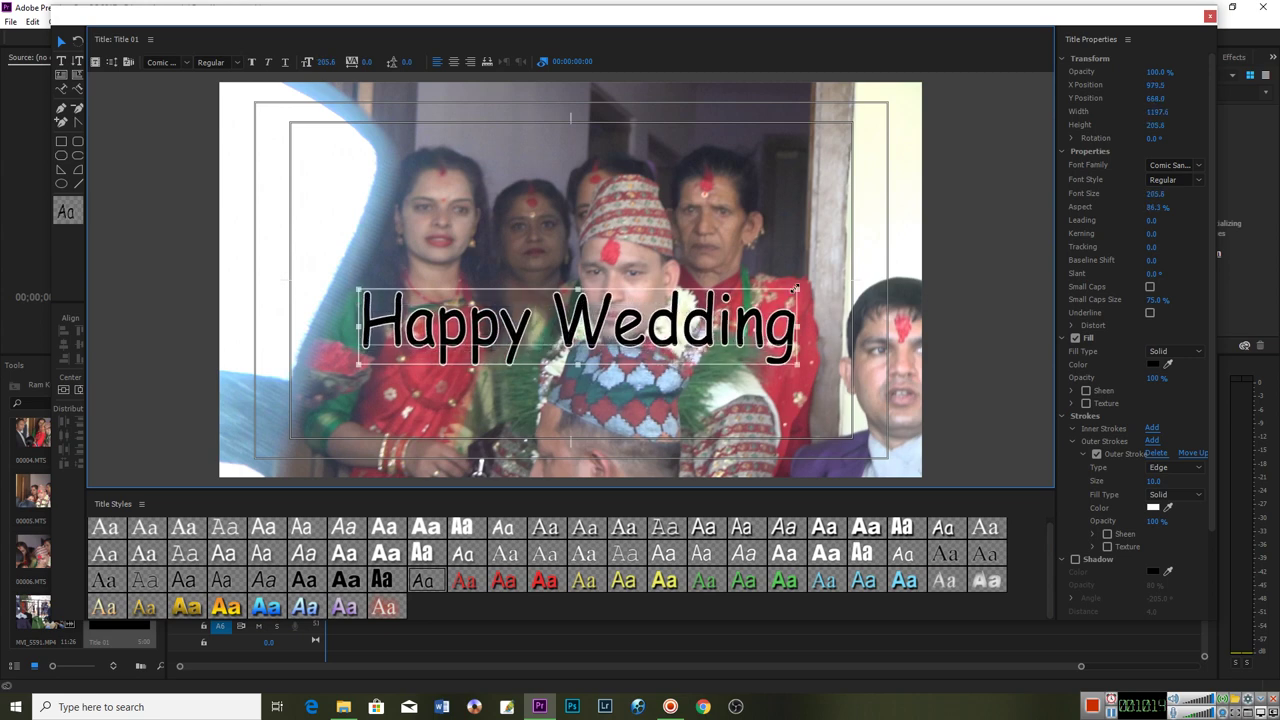
pyautogui.moveTo(662, 333); pyautogui.dragTo(650, 337)
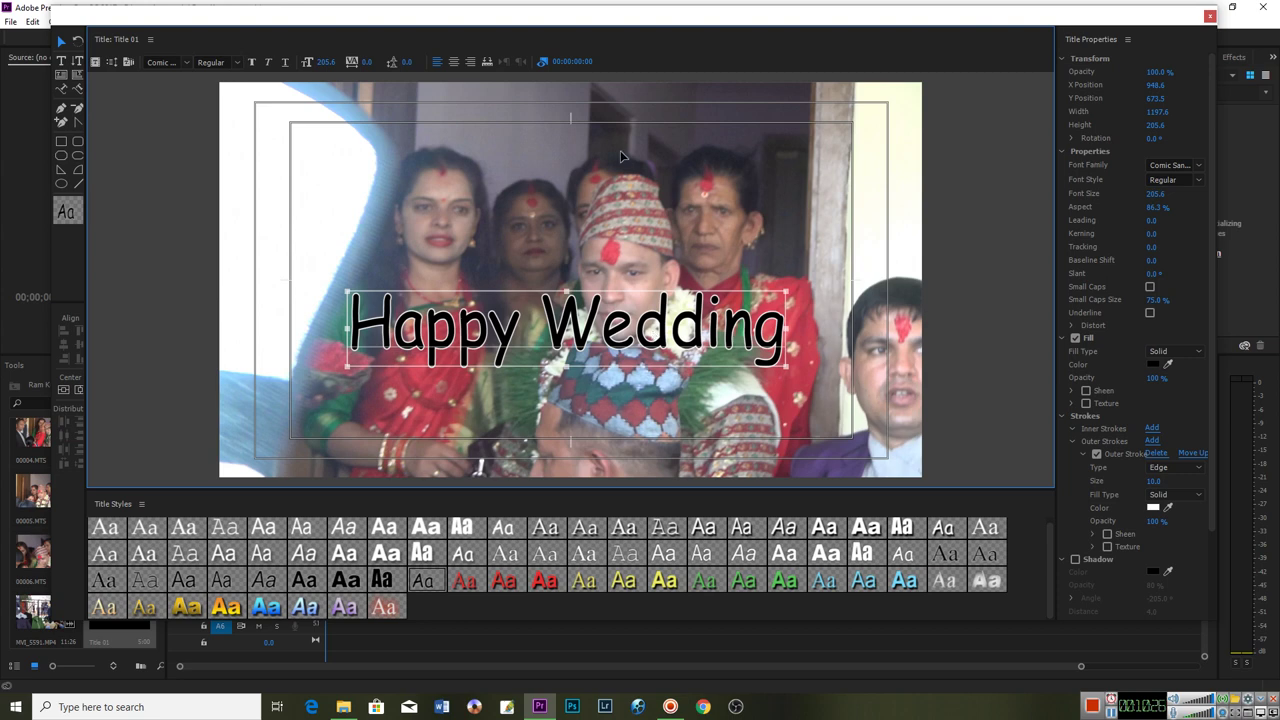
pyautogui.moveTo(784, 290); pyautogui.dragTo(787, 280)
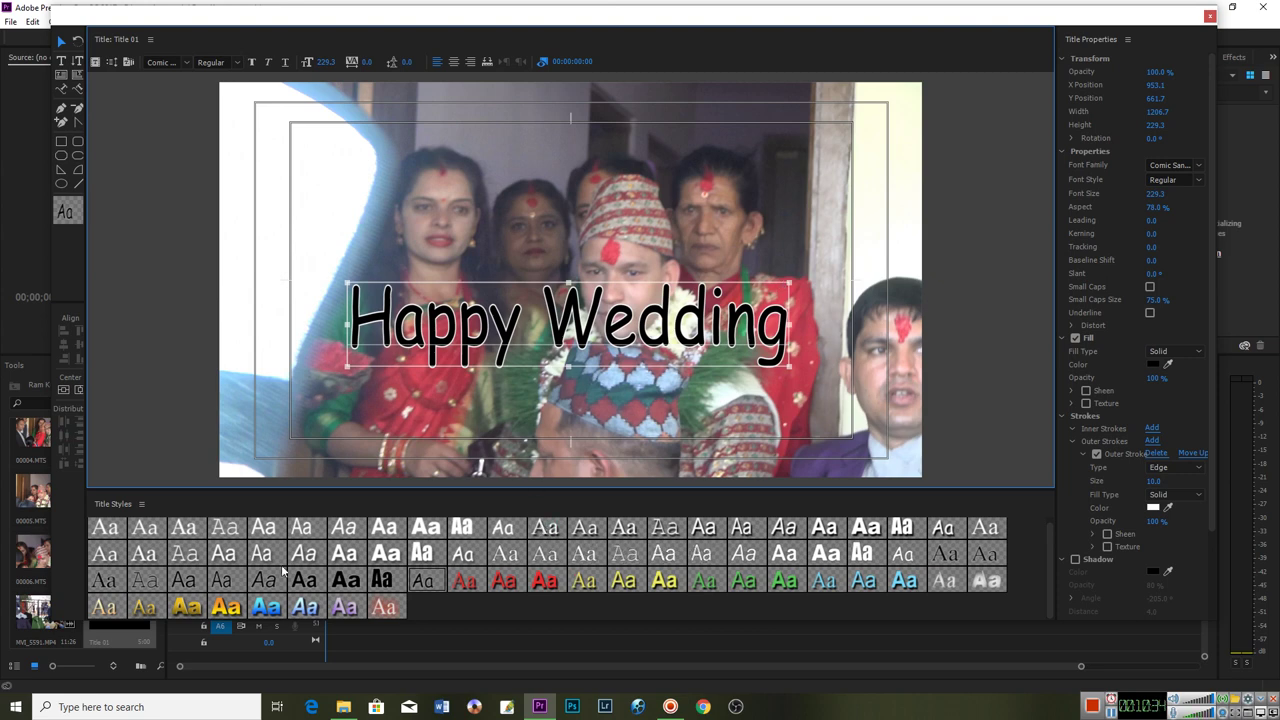
pyautogui.moveTo(566, 326)
pyautogui.mouseDown()
pyautogui.moveTo(557, 370)
pyautogui.moveTo(590, 376)
pyautogui.mouseUp()
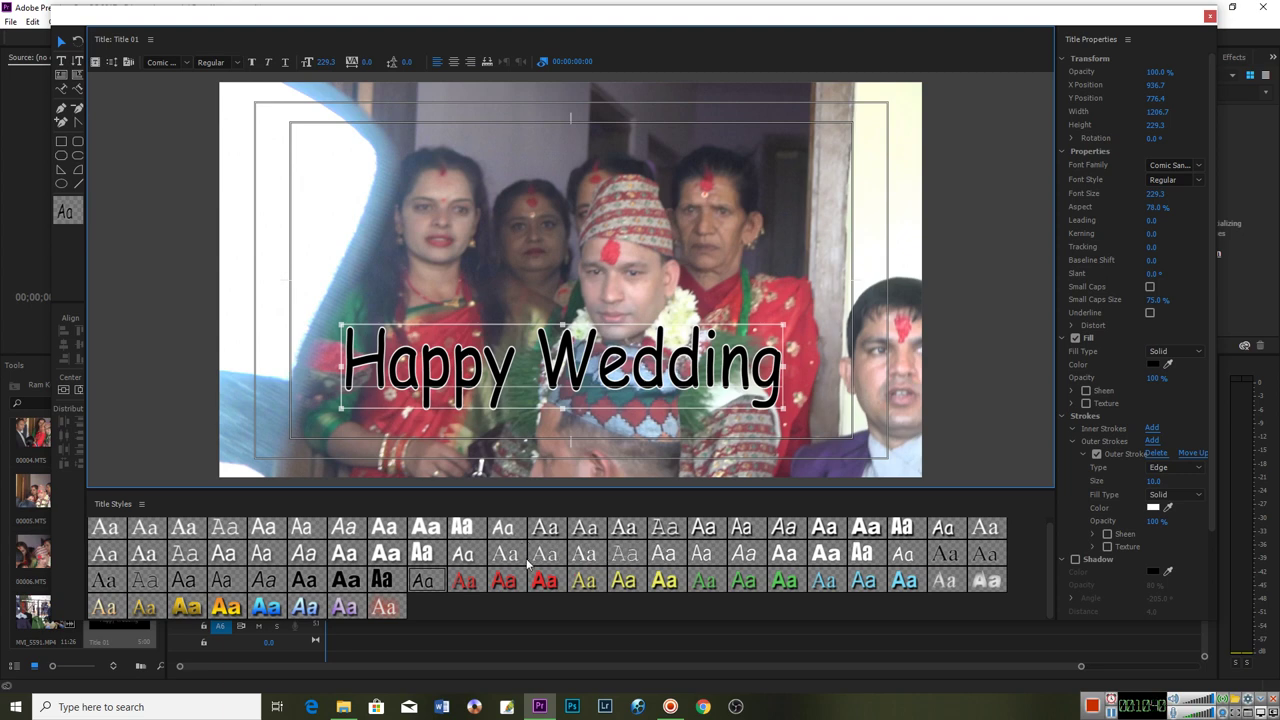
# Apply the yellow gradient Arial Black style with dark depth edge, shrink to size 182, and lower it.
pyautogui.click(543, 586)
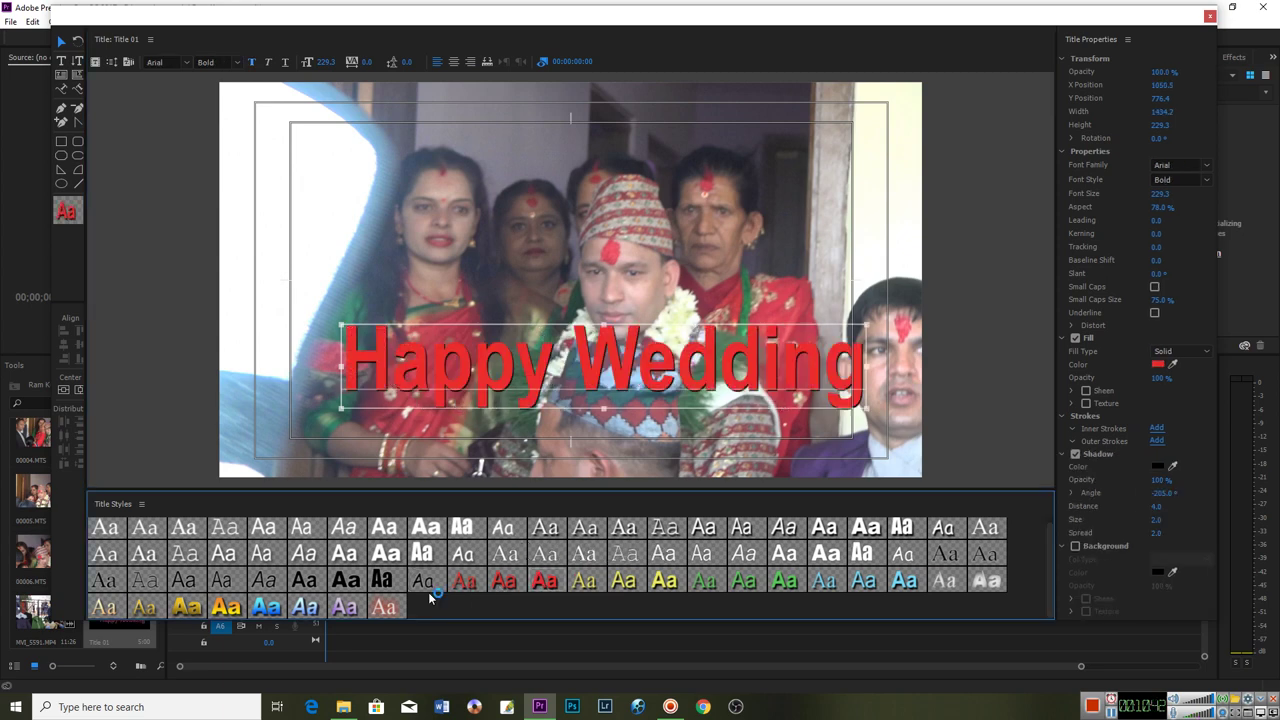
pyautogui.click(345, 610)
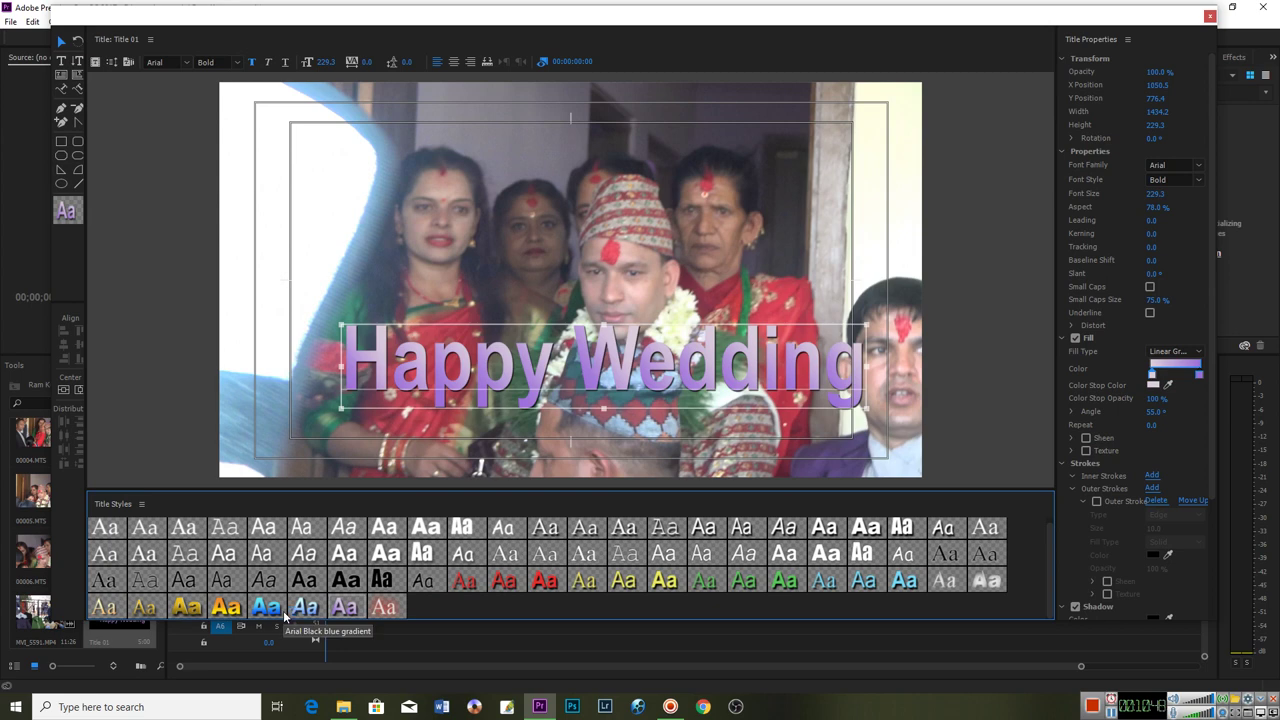
pyautogui.click(195, 607)
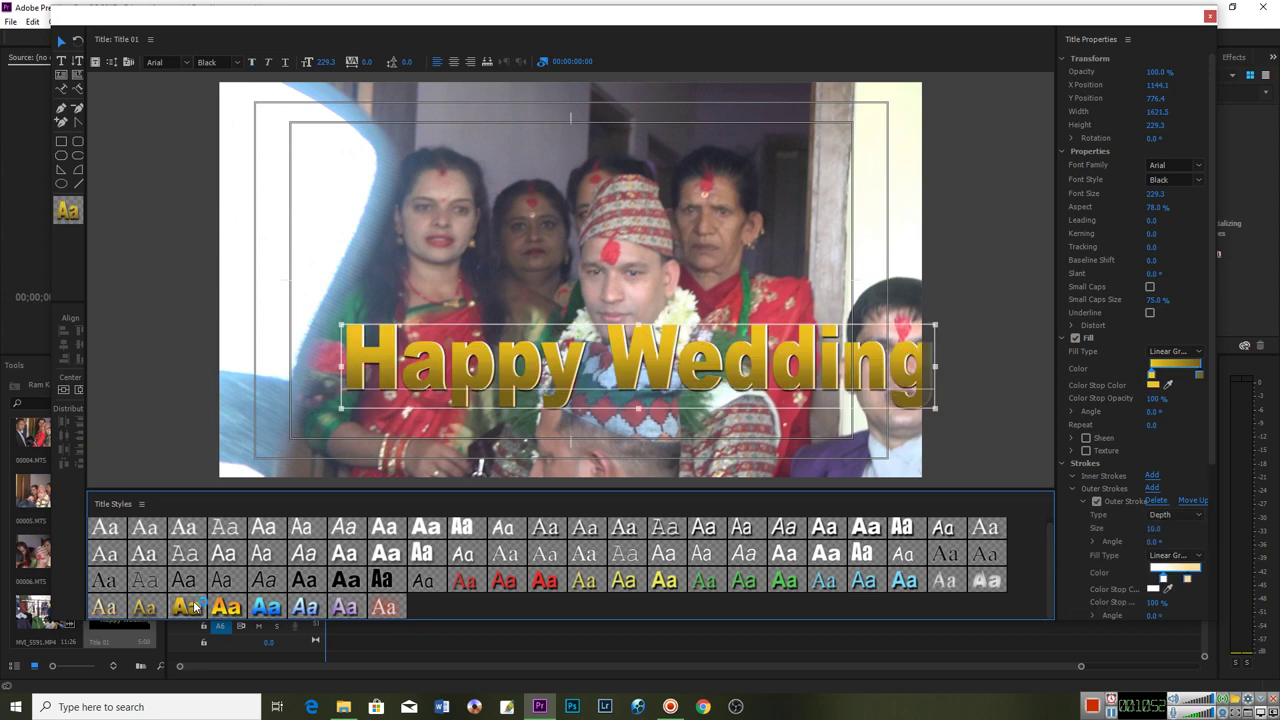
pyautogui.click(155, 610)
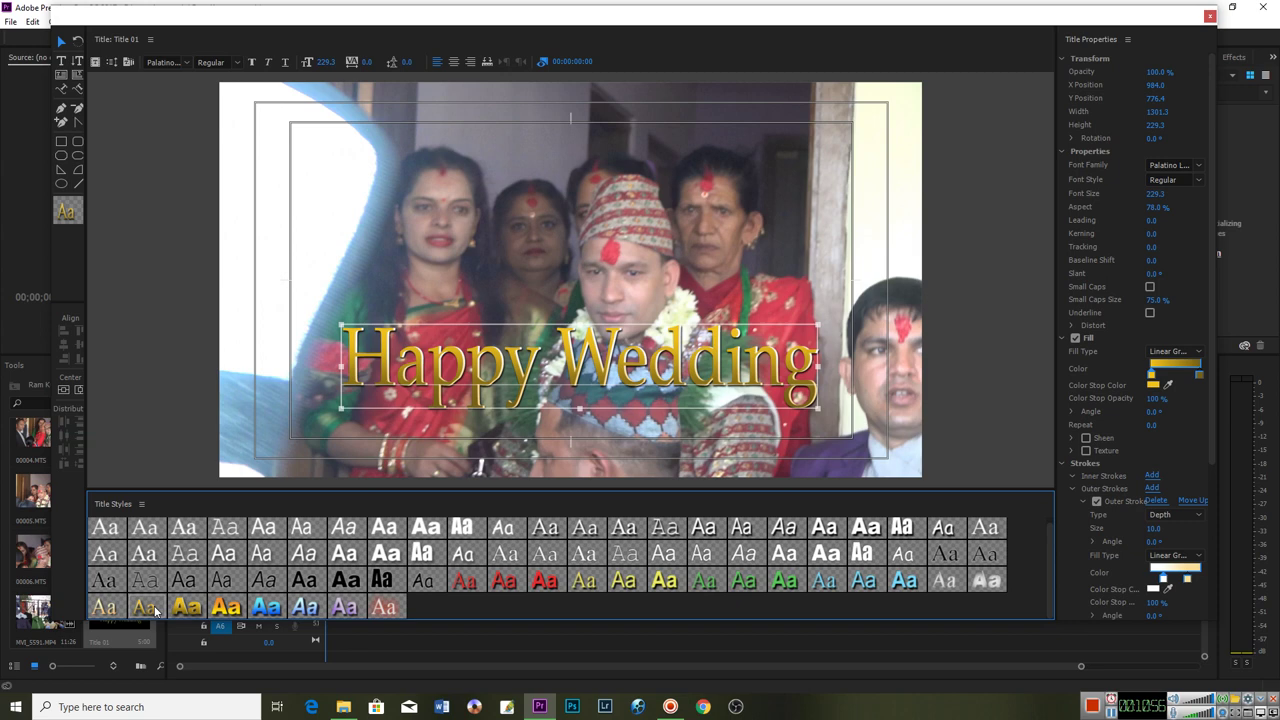
pyautogui.click(186, 607)
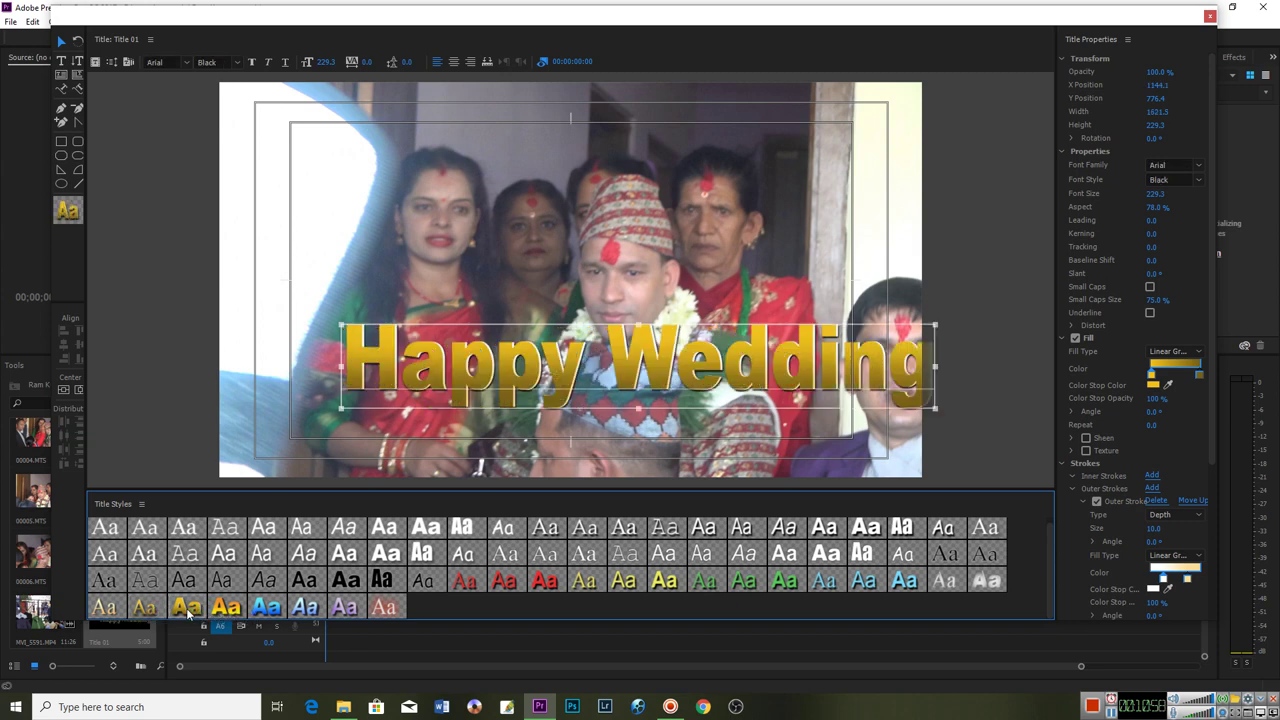
pyautogui.click(227, 602)
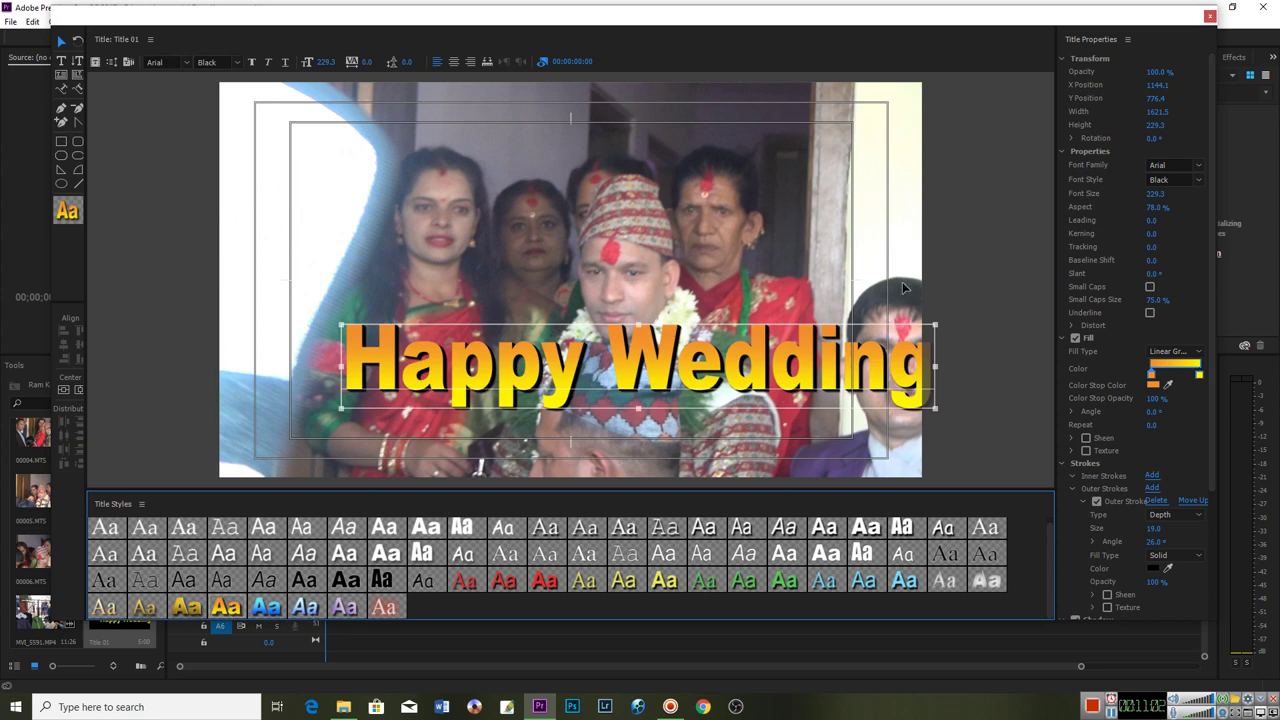
pyautogui.moveTo(933, 324); pyautogui.dragTo(820, 342)
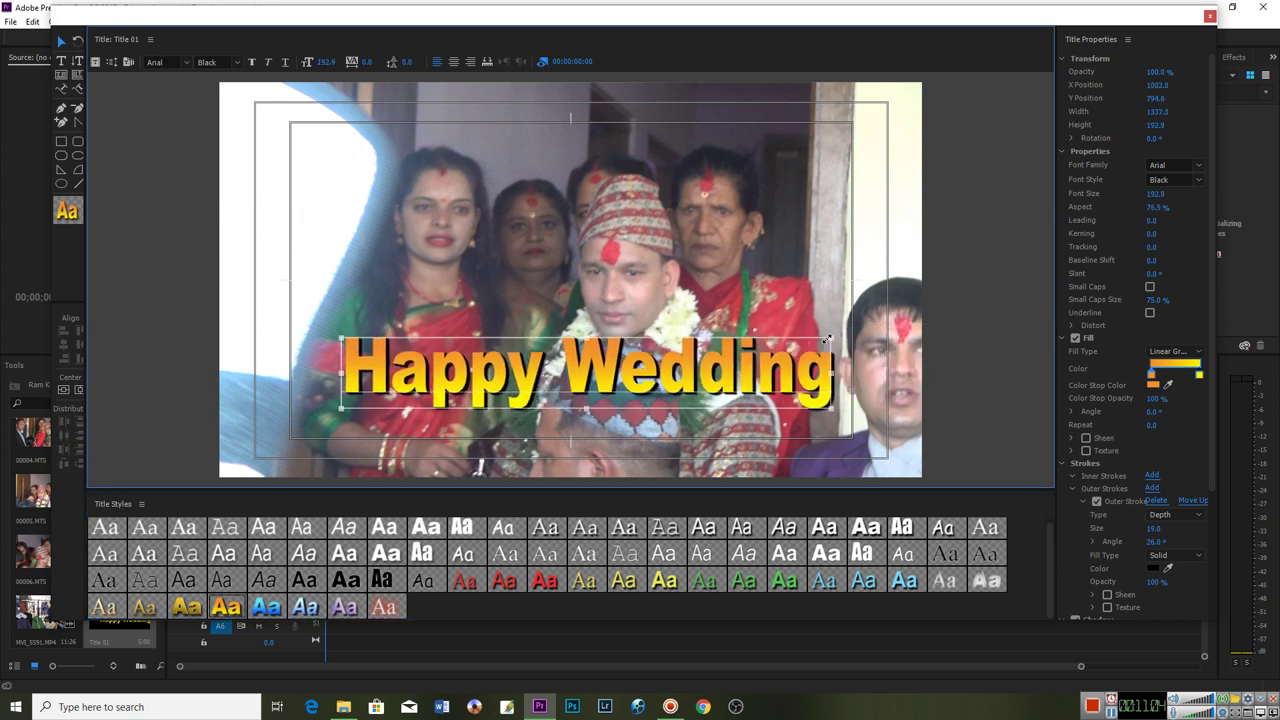
pyautogui.moveTo(695, 368); pyautogui.dragTo(697, 376)
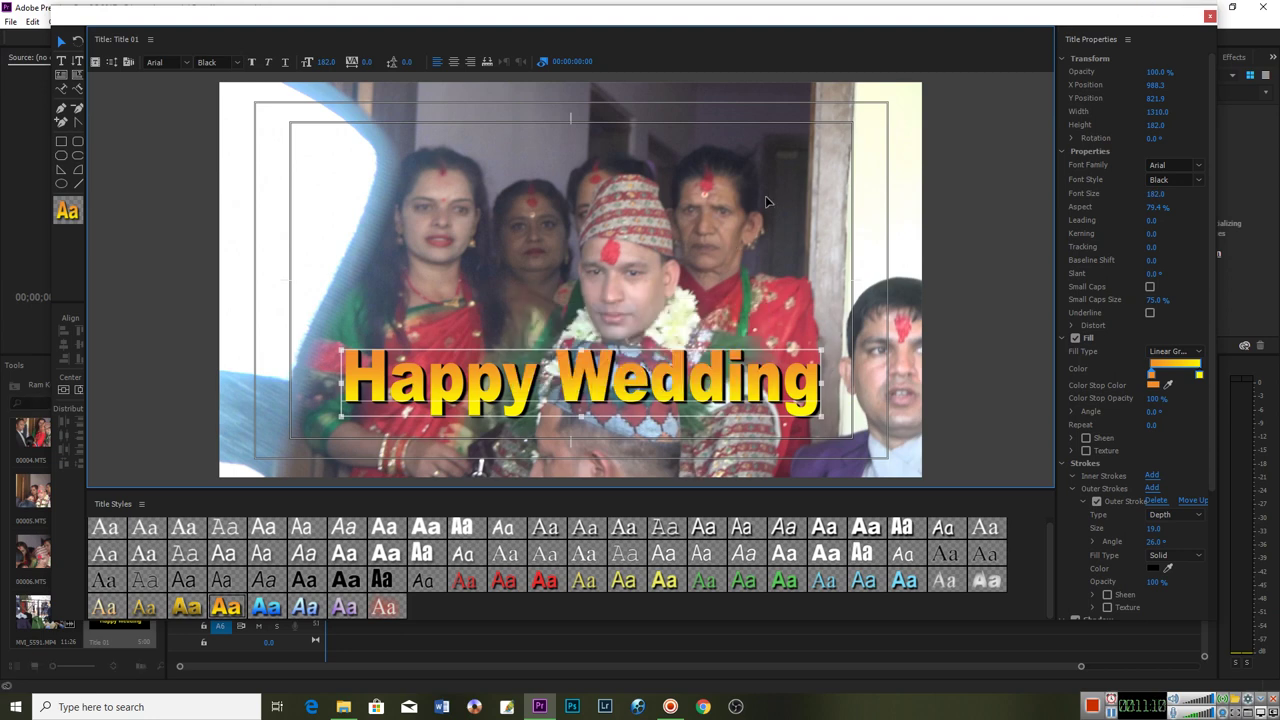
# Place Title 01 on V2 at the sequence start, keeping its original length.
pyautogui.click(1209, 17)
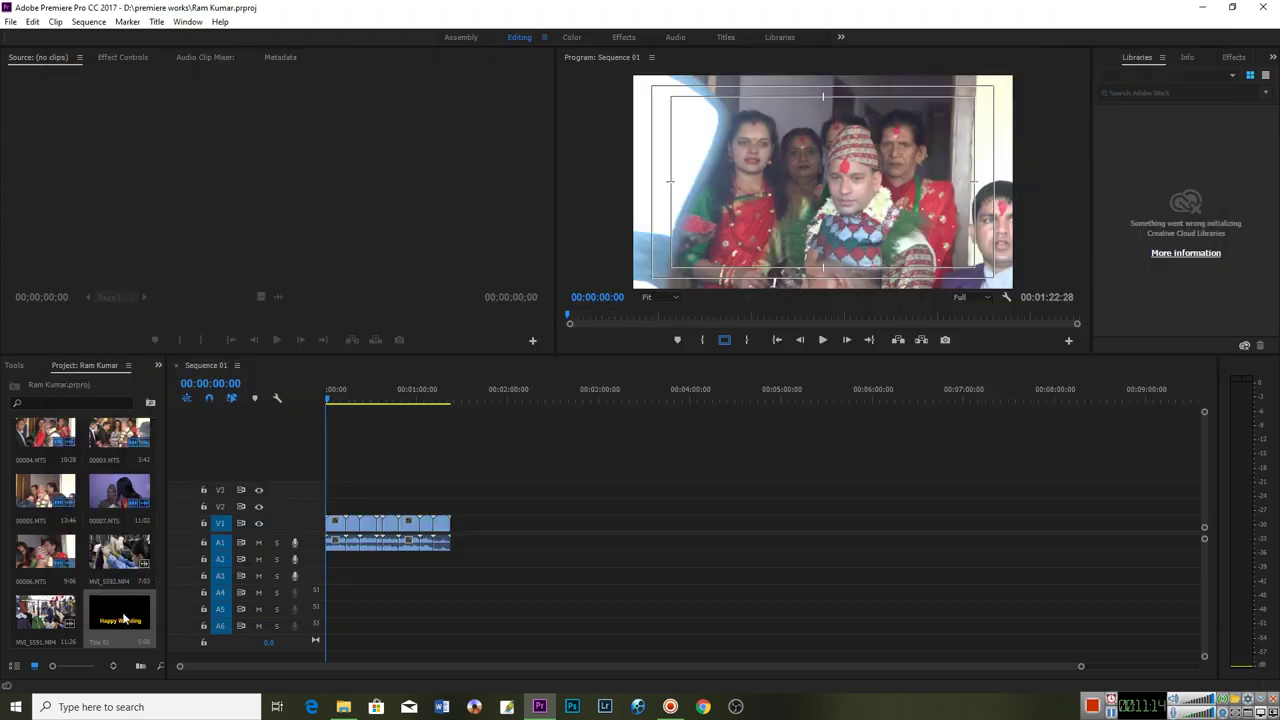
pyautogui.moveTo(125, 618)
pyautogui.mouseDown()
pyautogui.moveTo(357, 505)
pyautogui.moveTo(330, 507)
pyautogui.mouseUp()
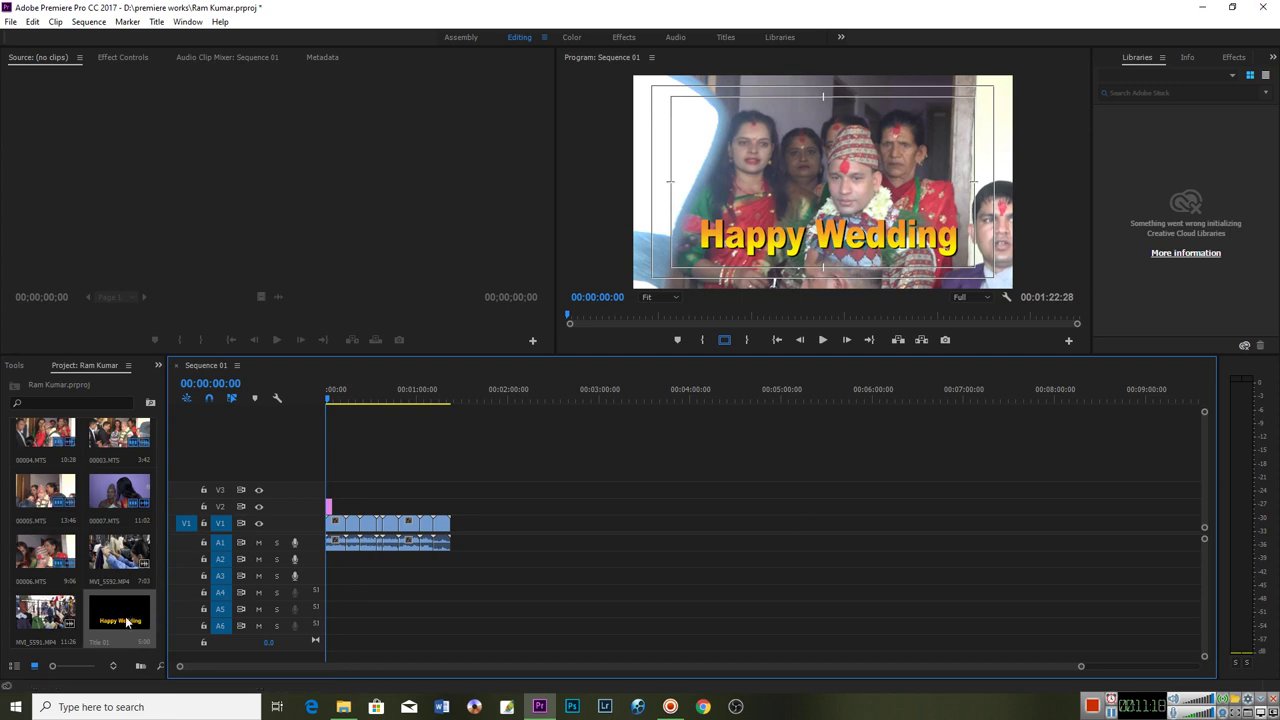
pyautogui.moveTo(338, 506); pyautogui.dragTo(456, 507)
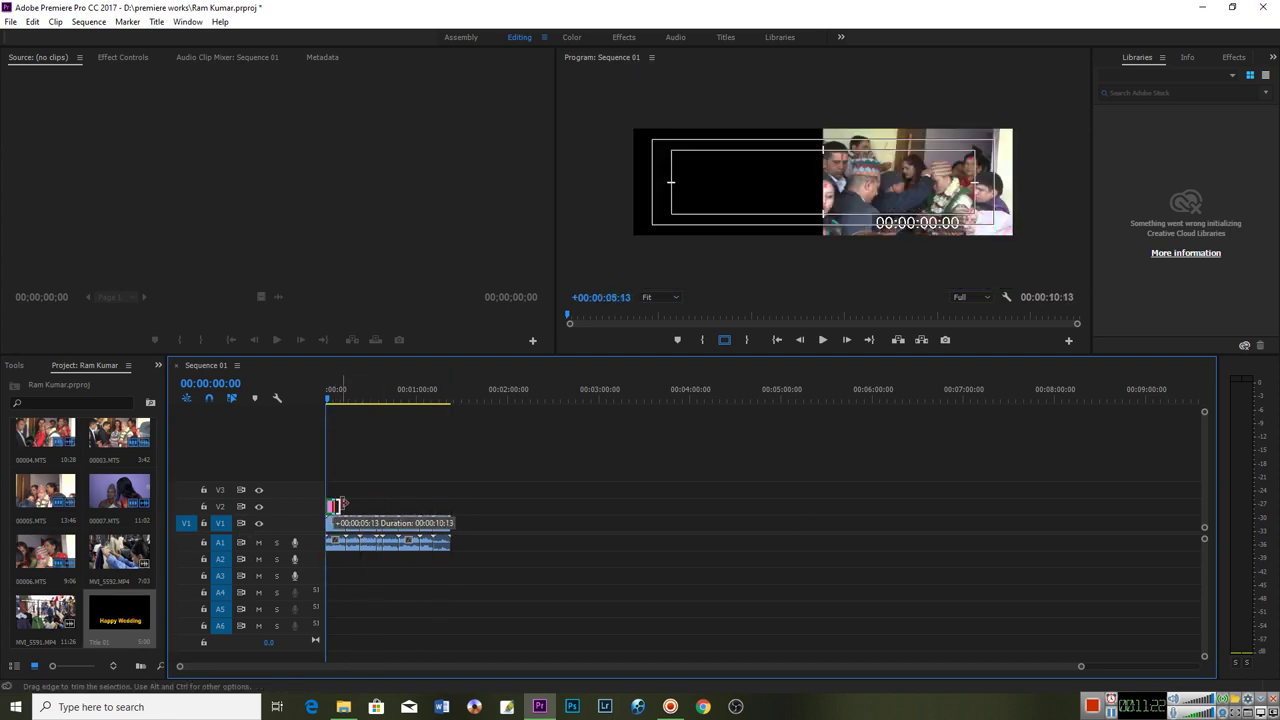
pyautogui.moveTo(456, 507); pyautogui.dragTo(340, 507)
pyautogui.click(342, 394)
# Preview the title over the footage from the start, then minimize Premiere to File Explorer.
pyautogui.moveTo(342, 394); pyautogui.dragTo(308, 400)
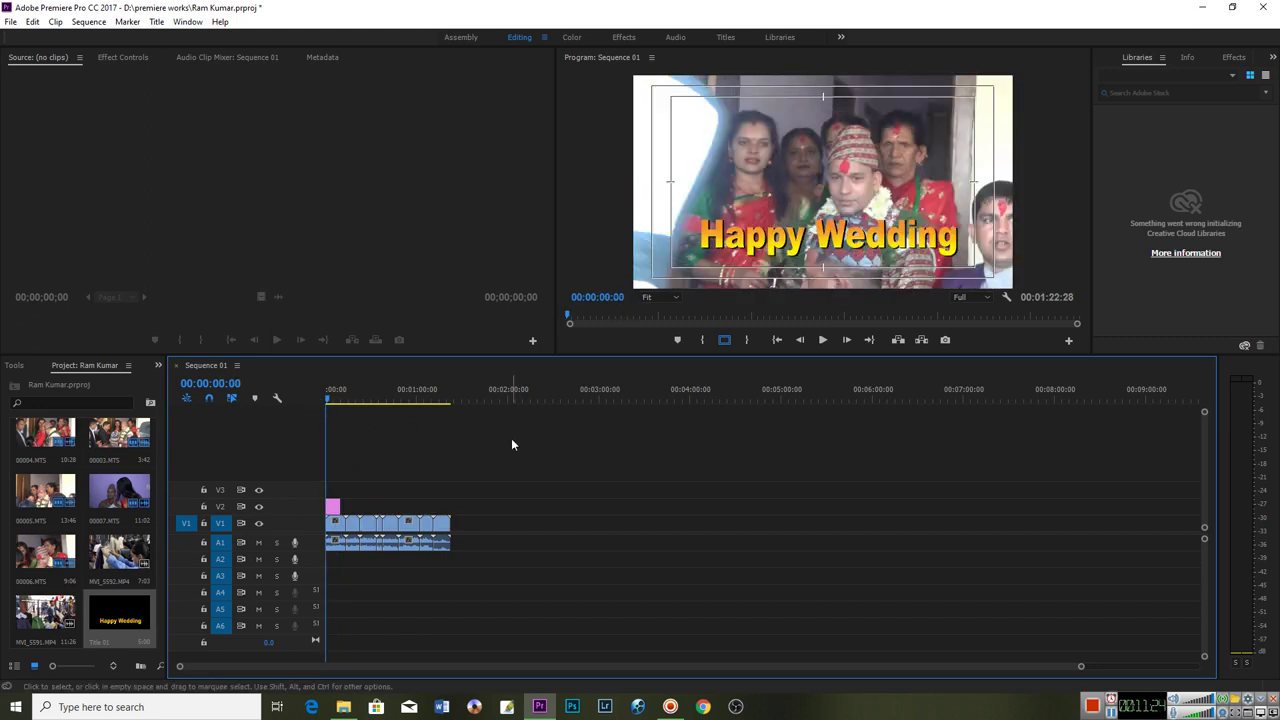
pyautogui.press('space')
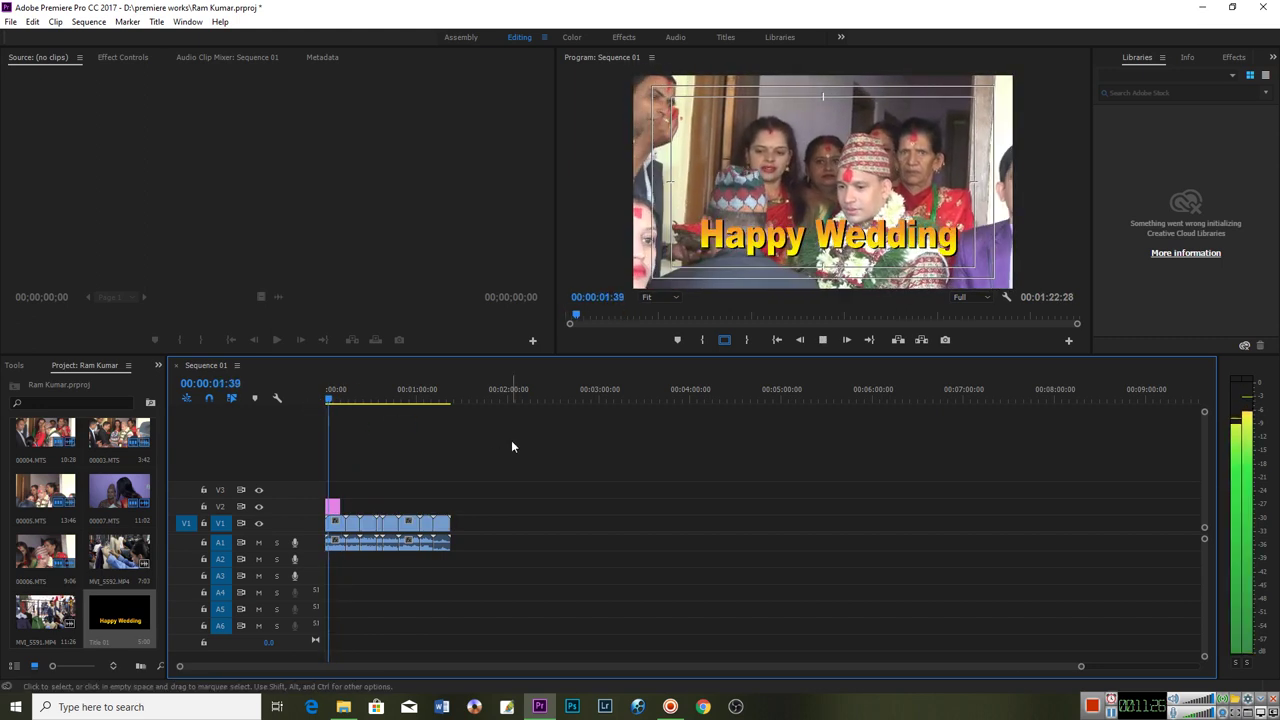
pyautogui.press('space')
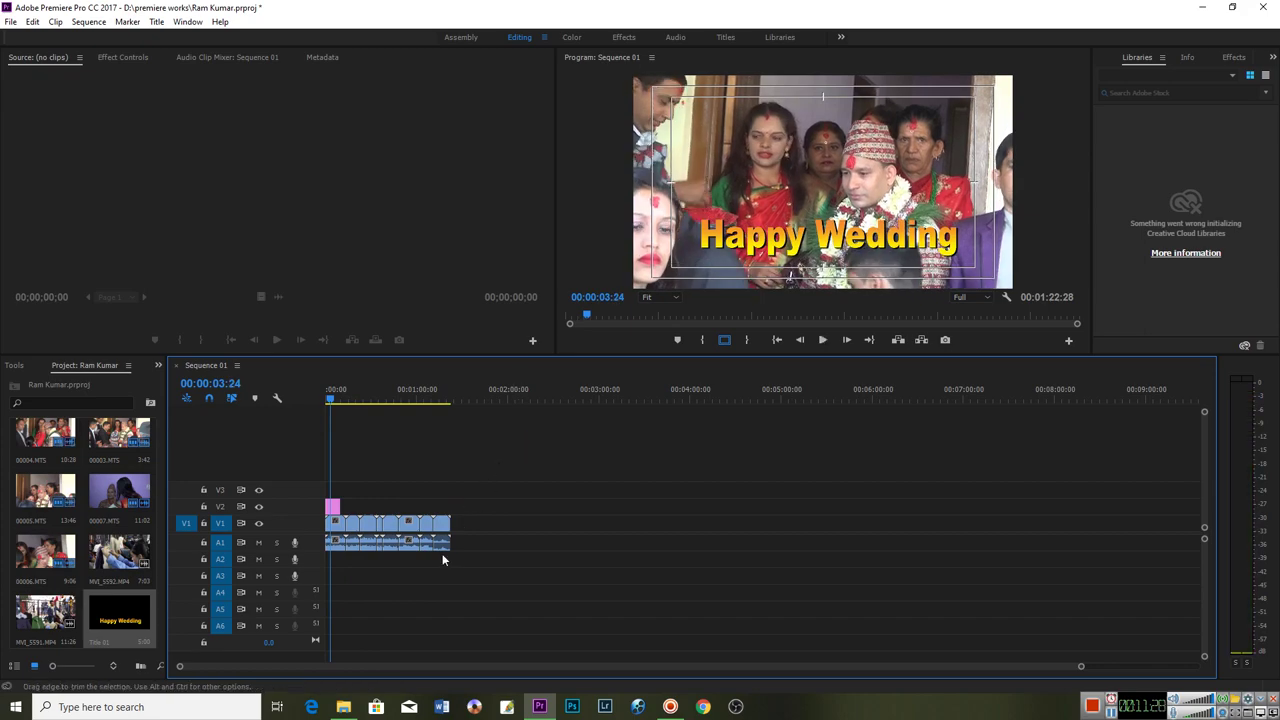
pyautogui.click(1202, 7)
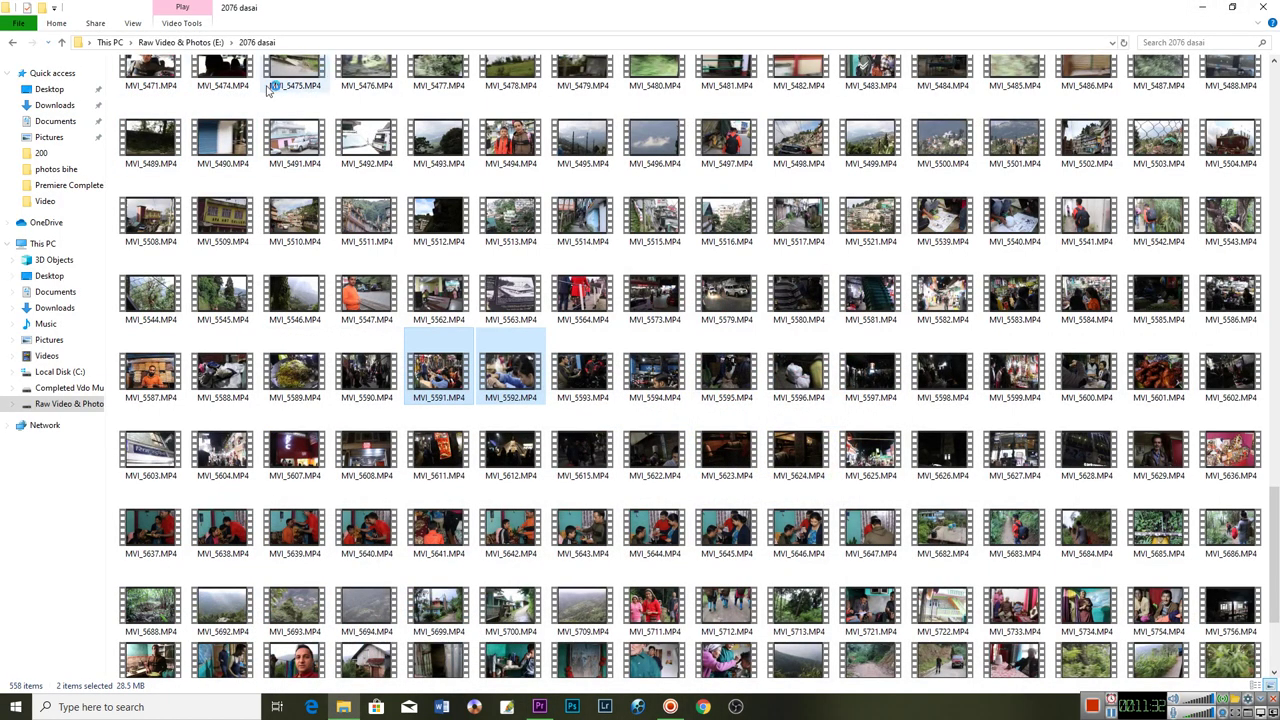
# Open the wedding songs folder on drive D: and drop the KASARI KASARI MP3 onto A2.
pyautogui.click(12, 45)
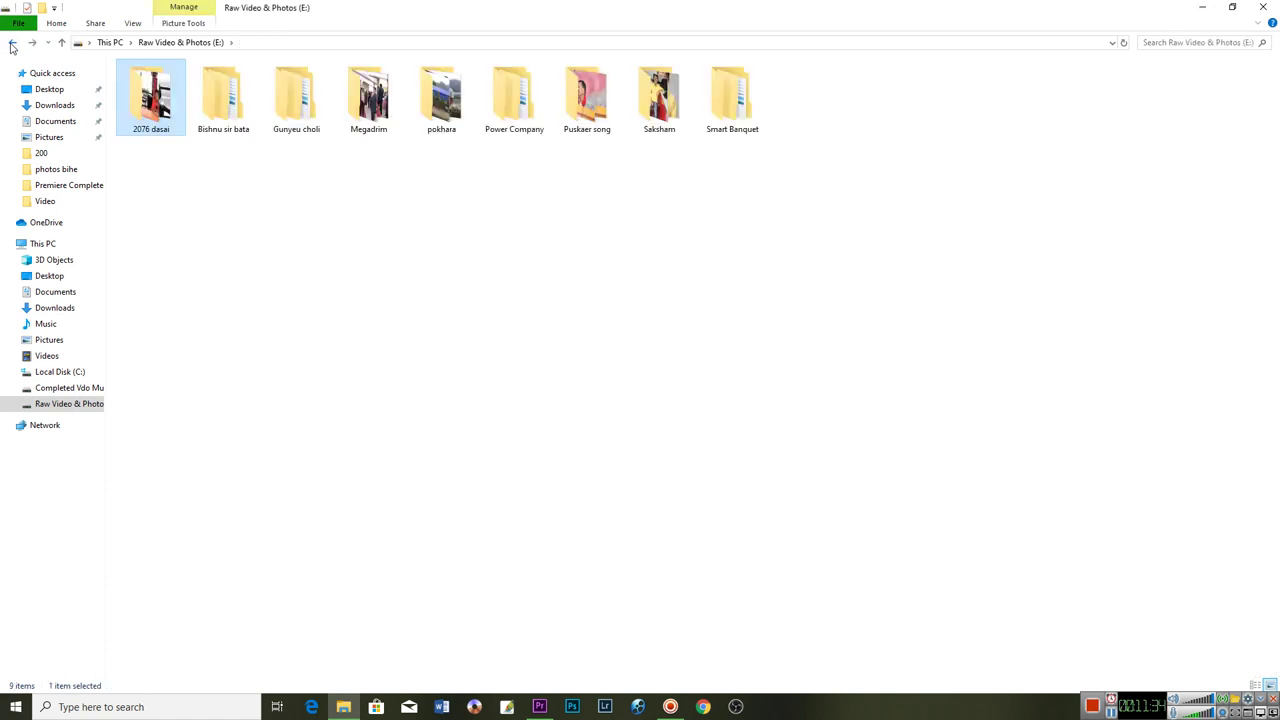
pyautogui.click(12, 43)
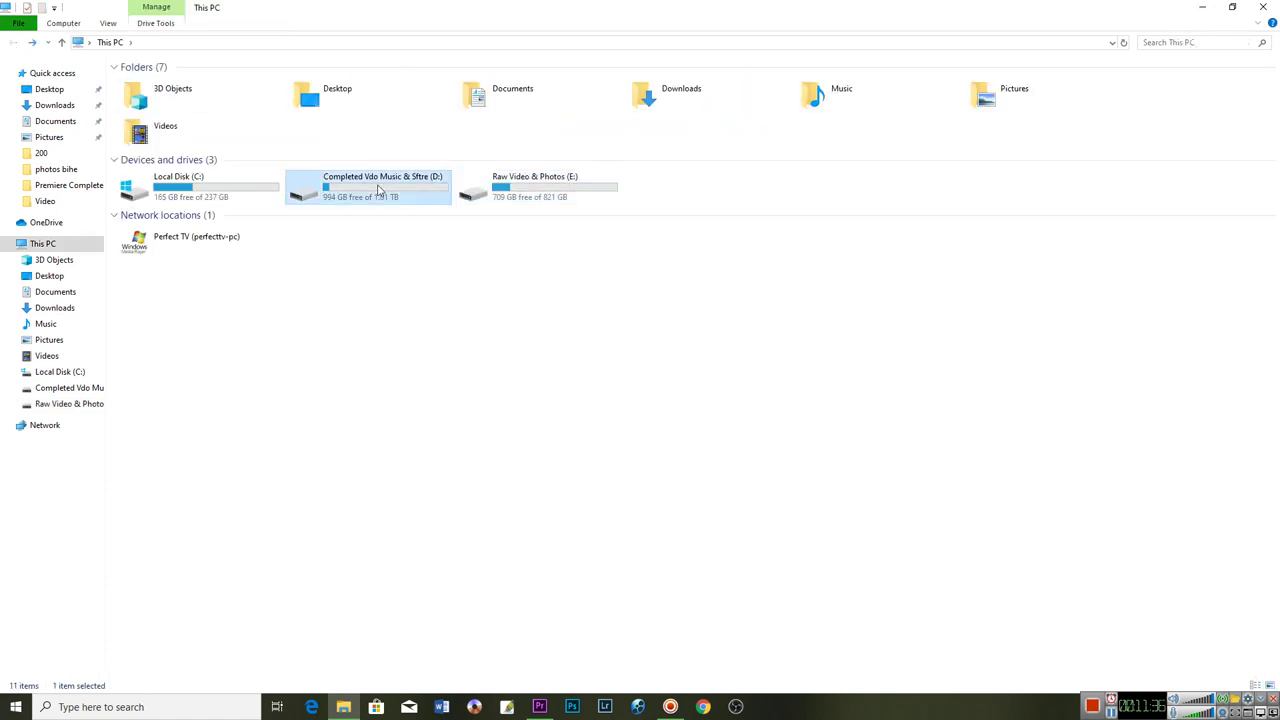
pyautogui.doubleClick(400, 188)
pyautogui.doubleClick(658, 100)
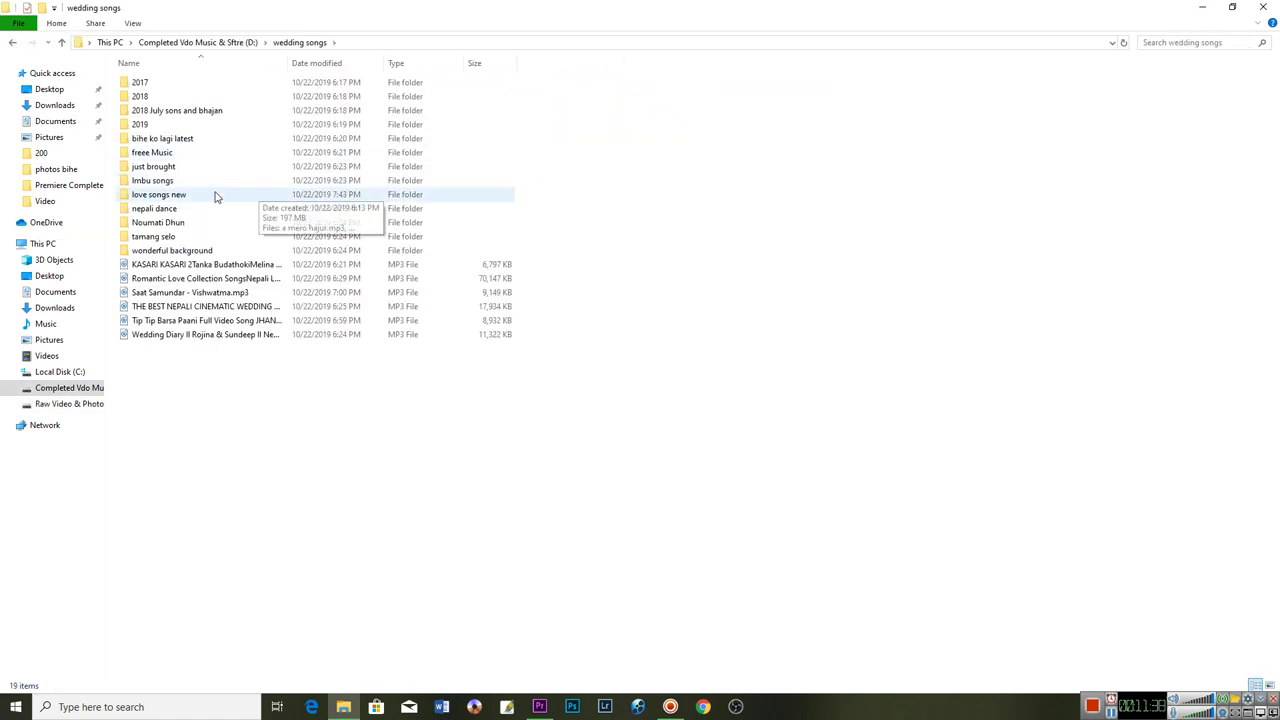
pyautogui.moveTo(178, 266)
pyautogui.mouseDown()
pyautogui.moveTo(677, 575)
pyautogui.moveTo(427, 617)
pyautogui.moveTo(326, 572)
pyautogui.mouseUp()
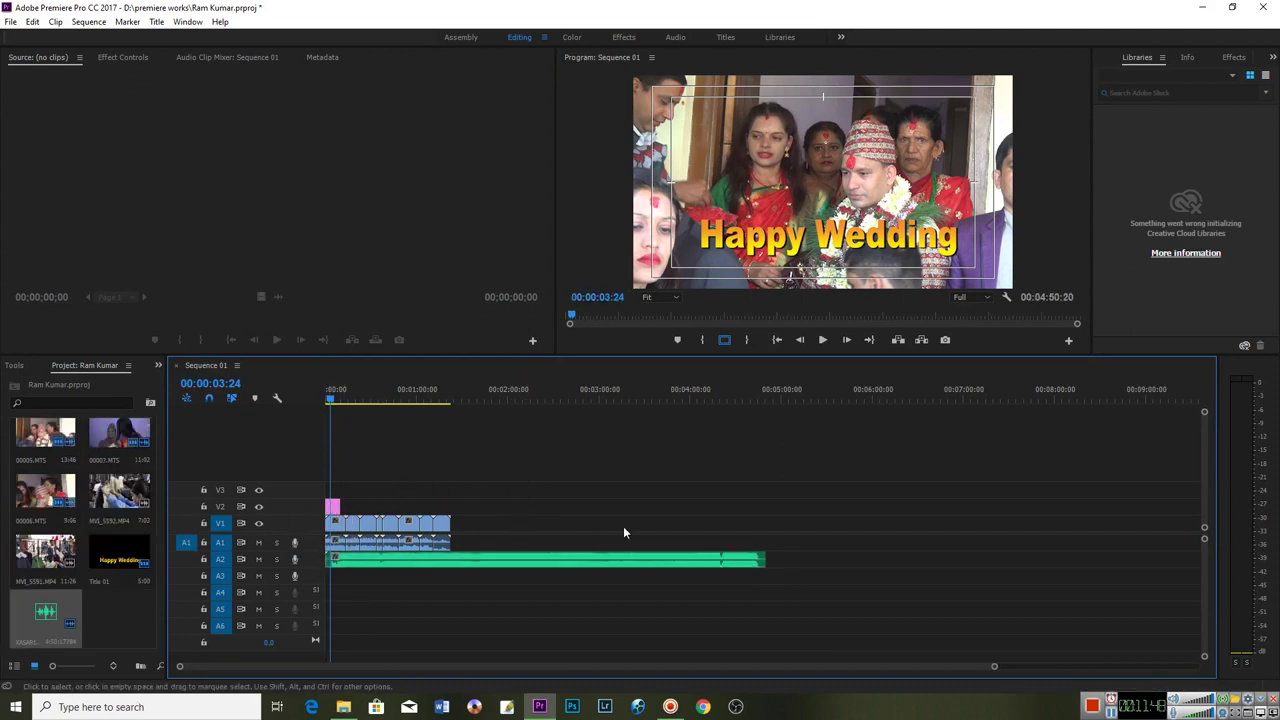
# Trim KASARI KASARI to end with the video clips and expand tracks A1, A2, V1 and V2.
pyautogui.moveTo(757, 558); pyautogui.dragTo(443, 566)
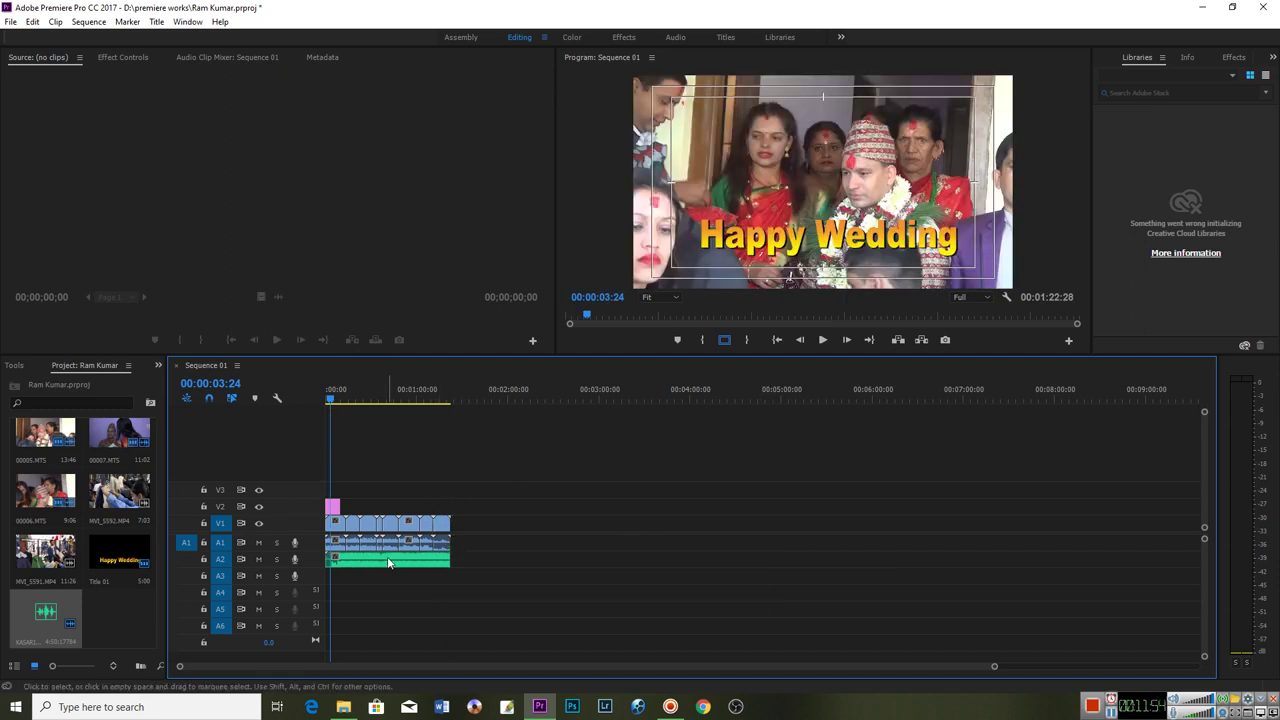
pyautogui.doubleClick(316, 566)
pyautogui.scroll(1, 316, 566)
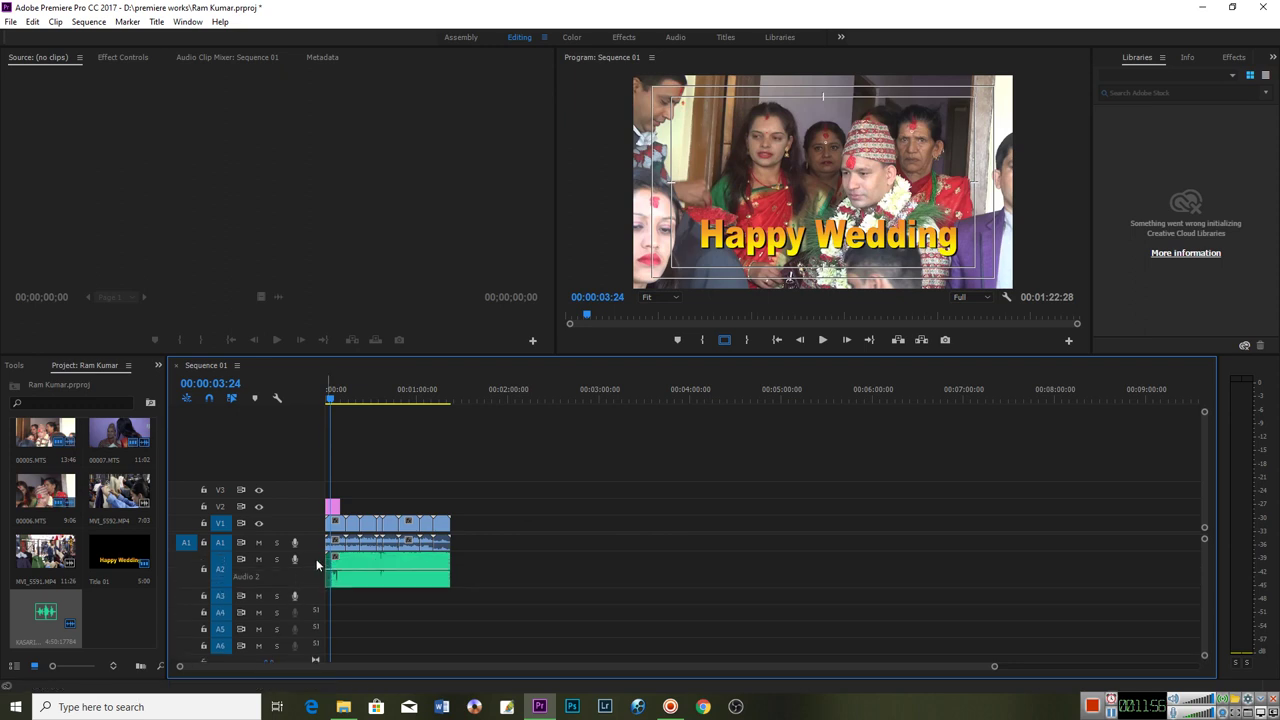
pyautogui.scroll(-2, 316, 563)
pyautogui.scroll(1, 316, 563)
pyautogui.scroll(1, 316, 563)
pyautogui.scroll(1, 321, 542)
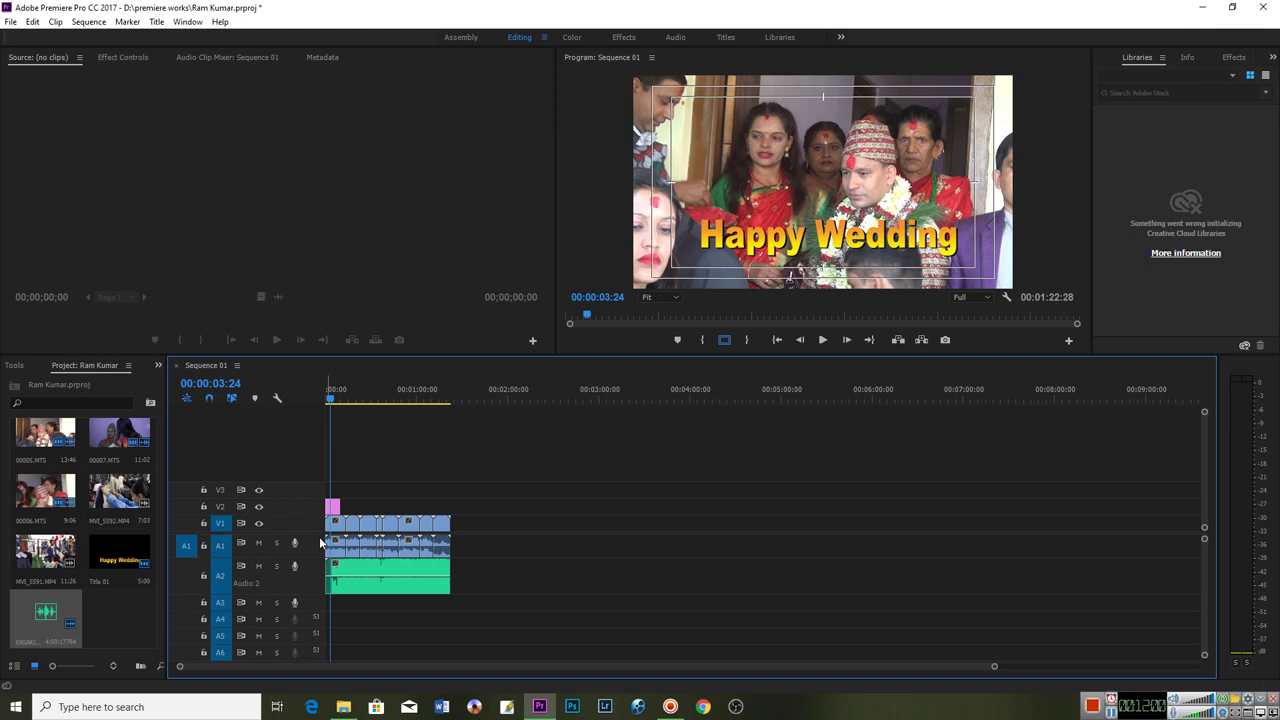
pyautogui.scroll(2, 316, 526)
pyautogui.scroll(1, 316, 526)
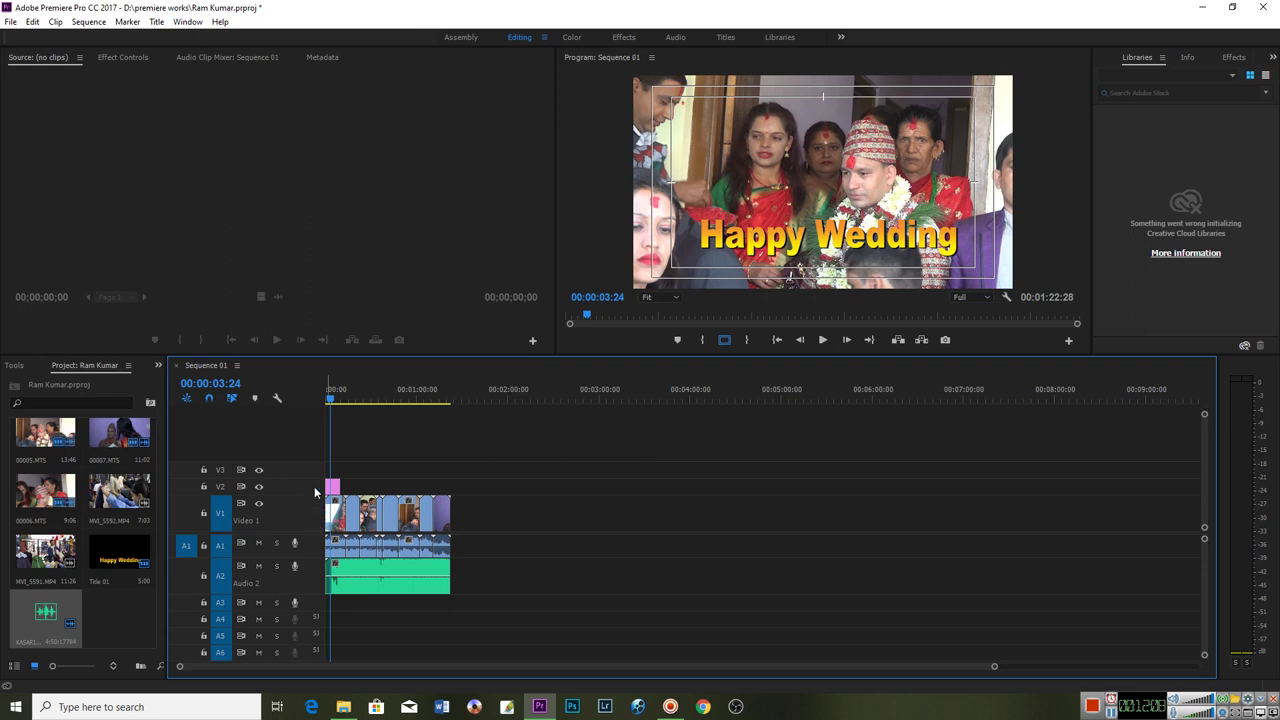
pyautogui.scroll(1, 314, 486)
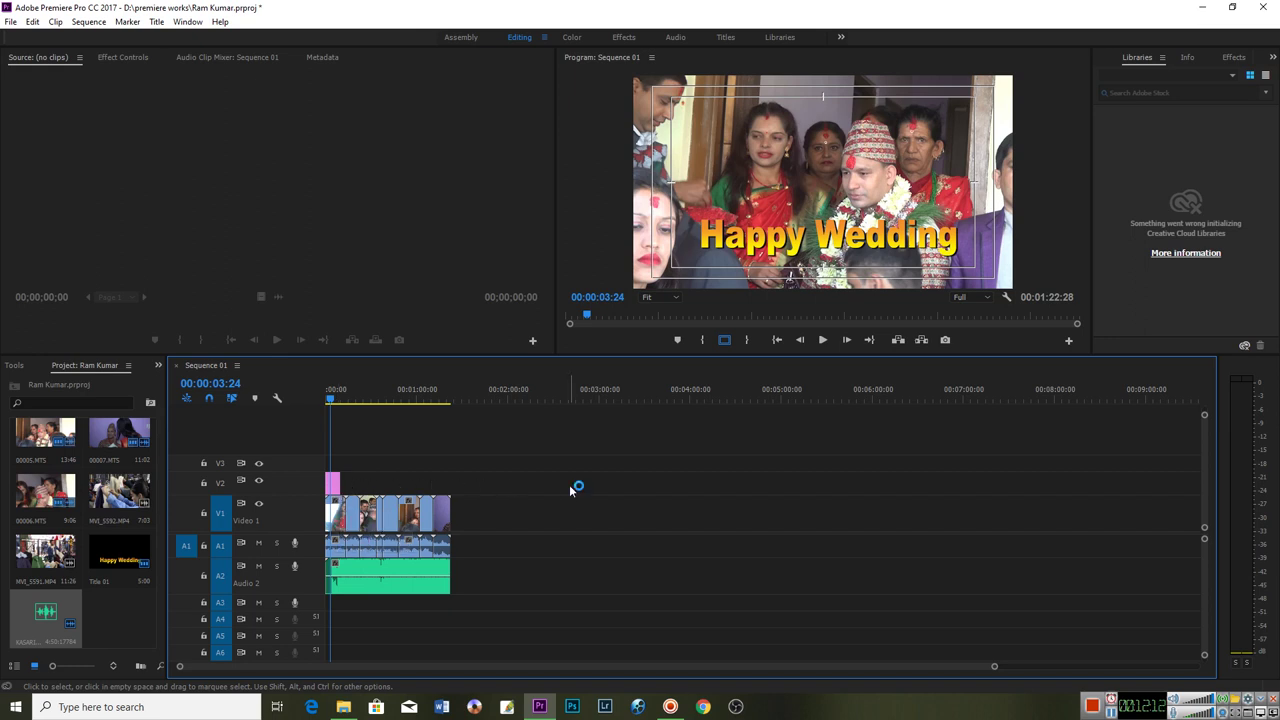
# Zoom in the timeline, save the project, and play back the Happy Wedding title section.
pyautogui.press('=')
pyautogui.hotkey('ctrl', 's')
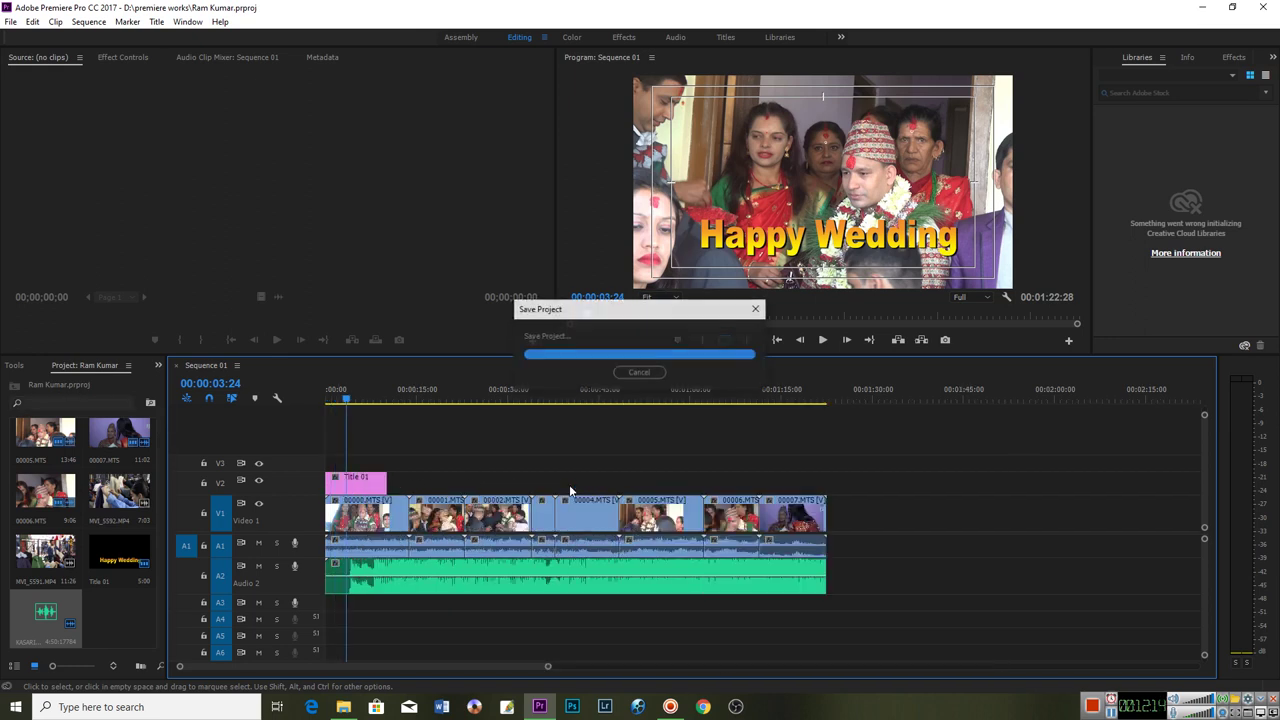
pyautogui.click(446, 398)
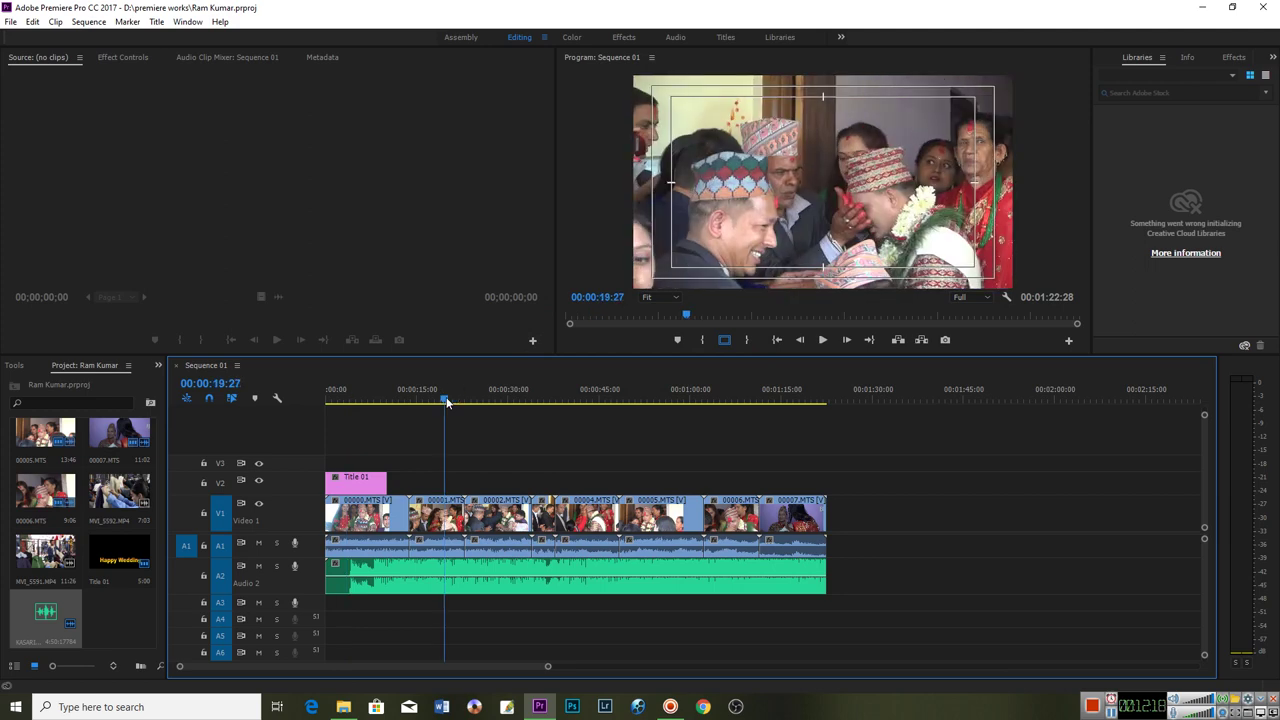
pyautogui.click(382, 398)
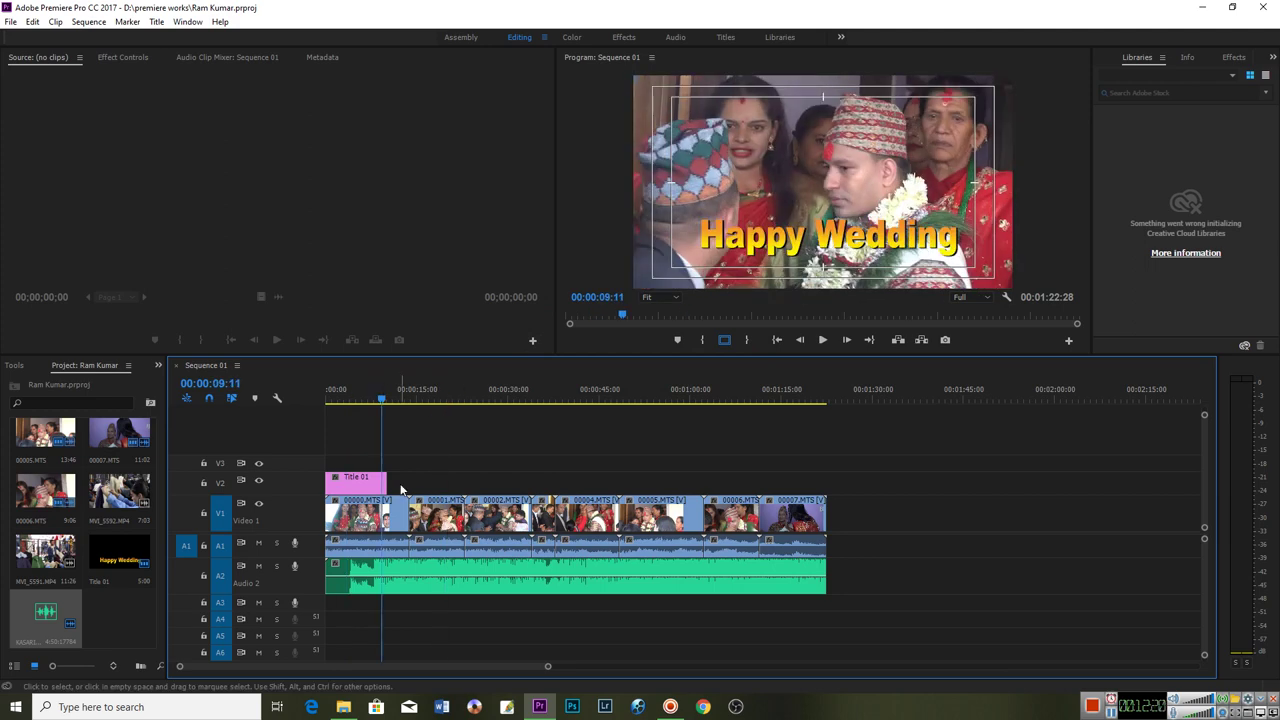
pyautogui.press('space')
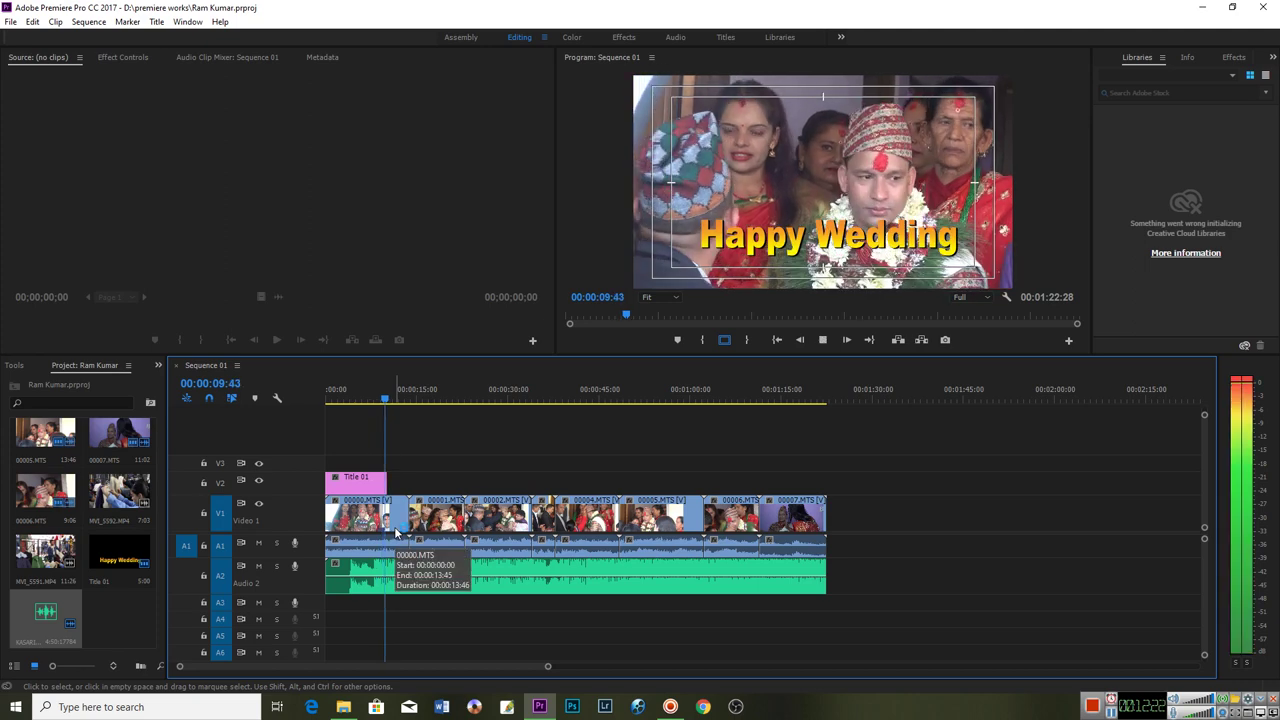
pyautogui.press('space')
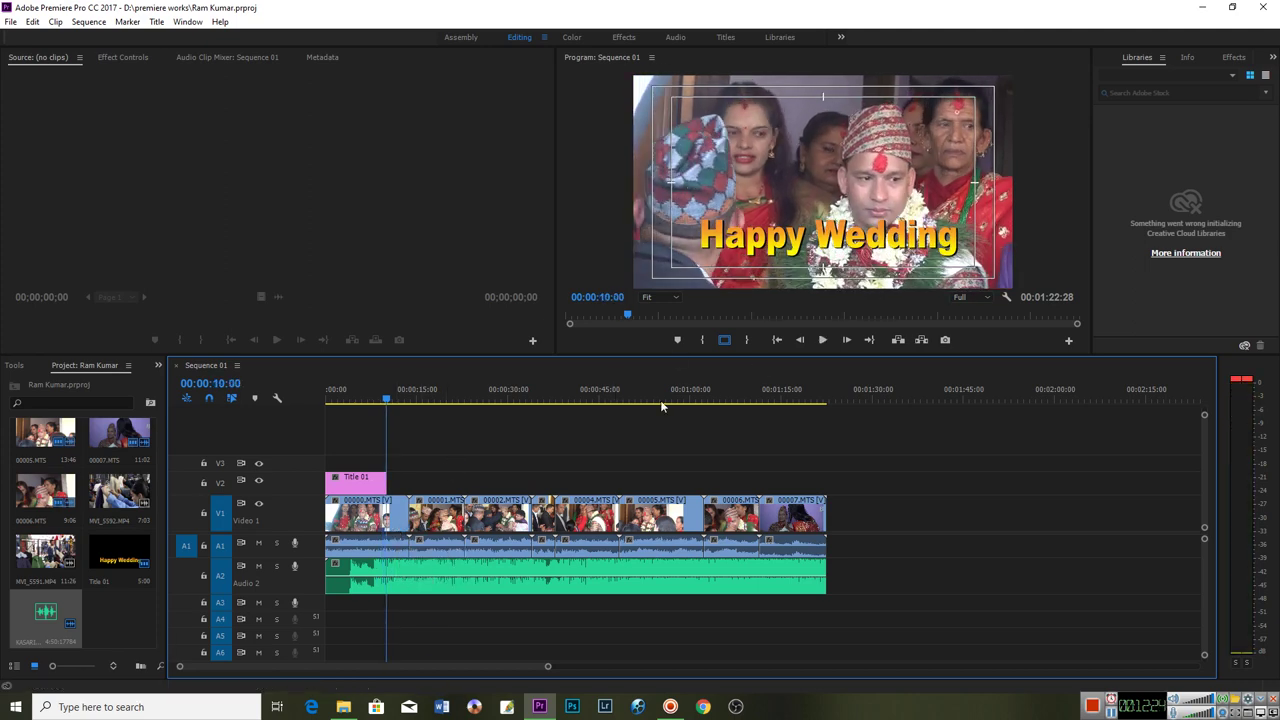
# Play the sequence from about 28 seconds, then select the song clip on A2.
pyautogui.click(500, 396)
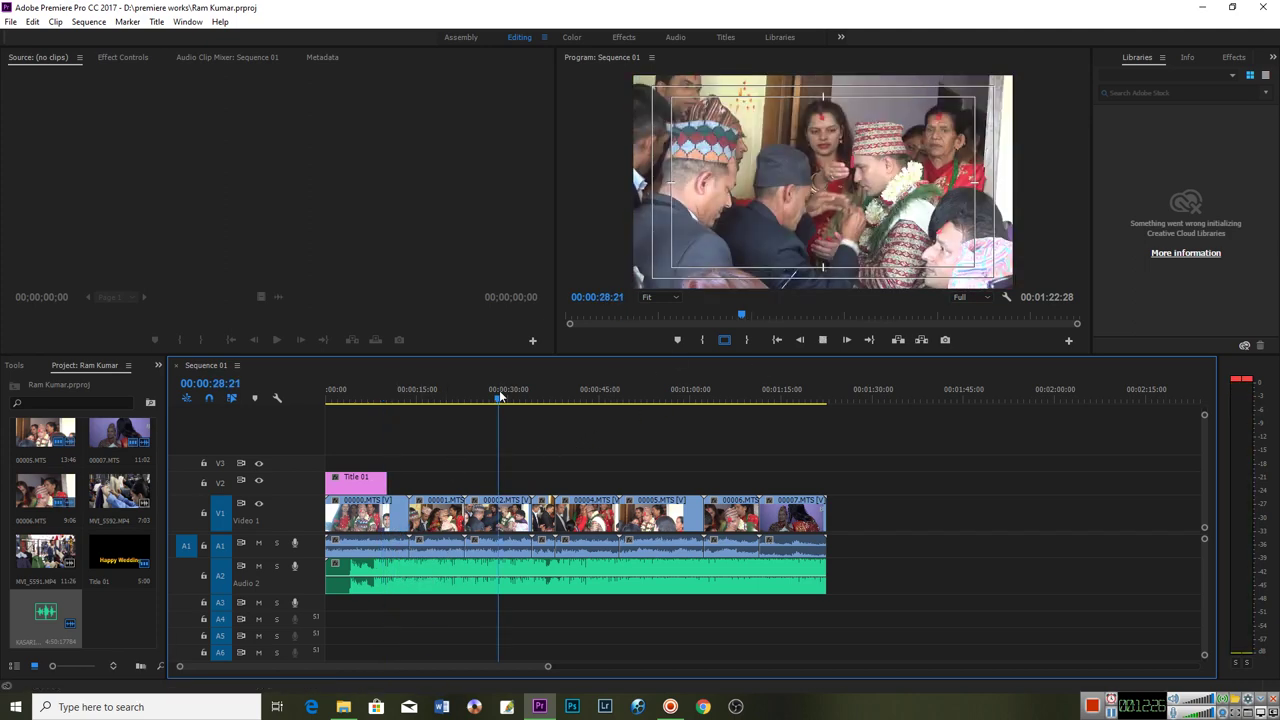
pyautogui.press('space')
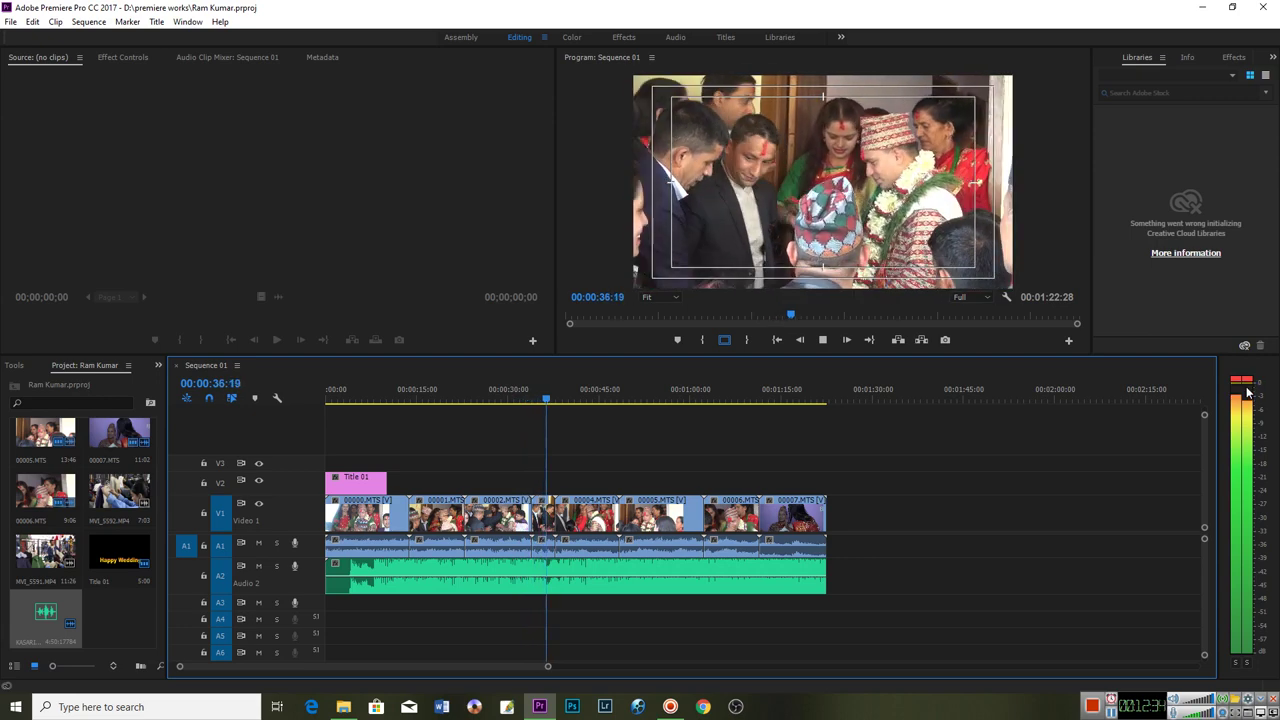
pyautogui.press('space')
pyautogui.click(706, 575)
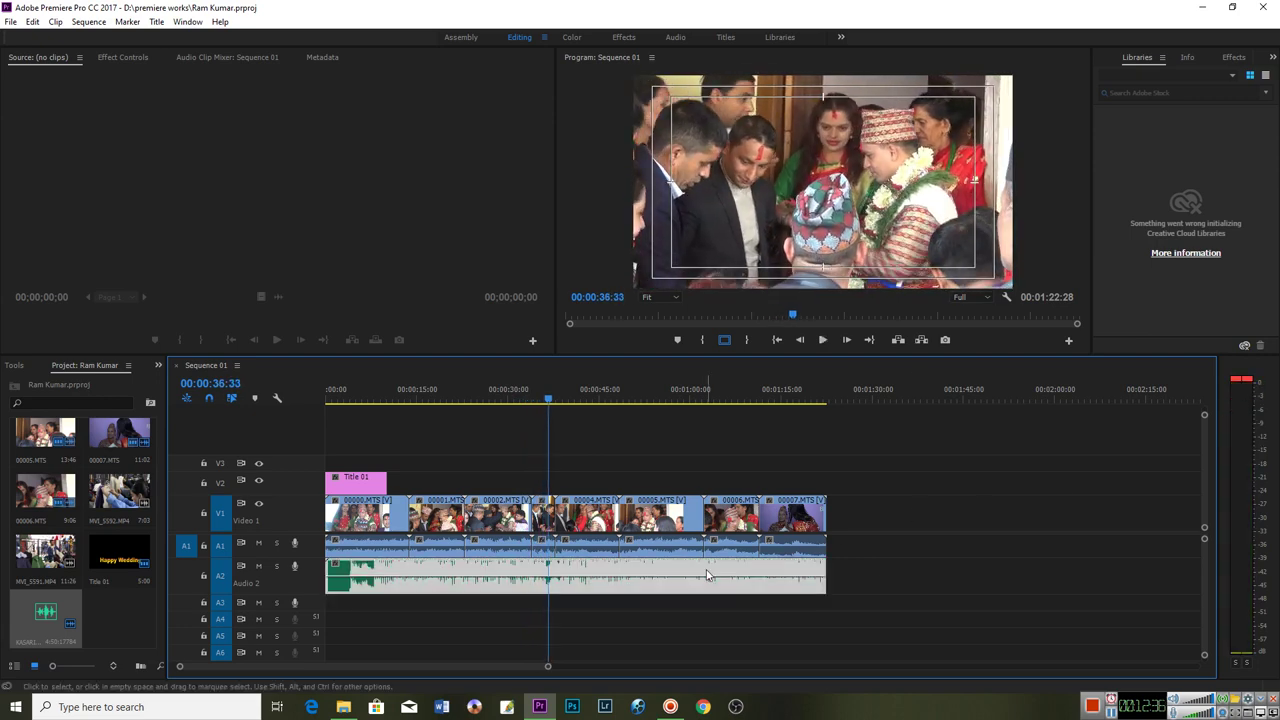
# Lower the A2 song's gain by 5 dB and save the project.
pyautogui.press('g')
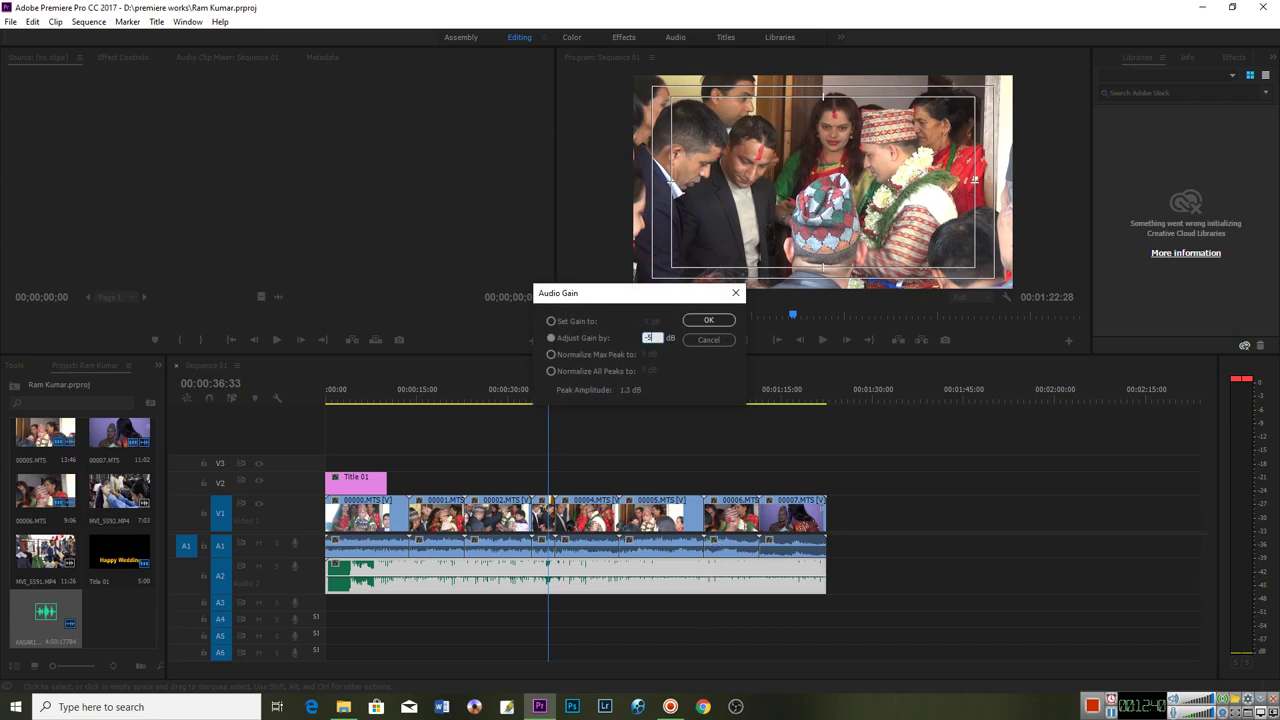
pyautogui.press('Return')
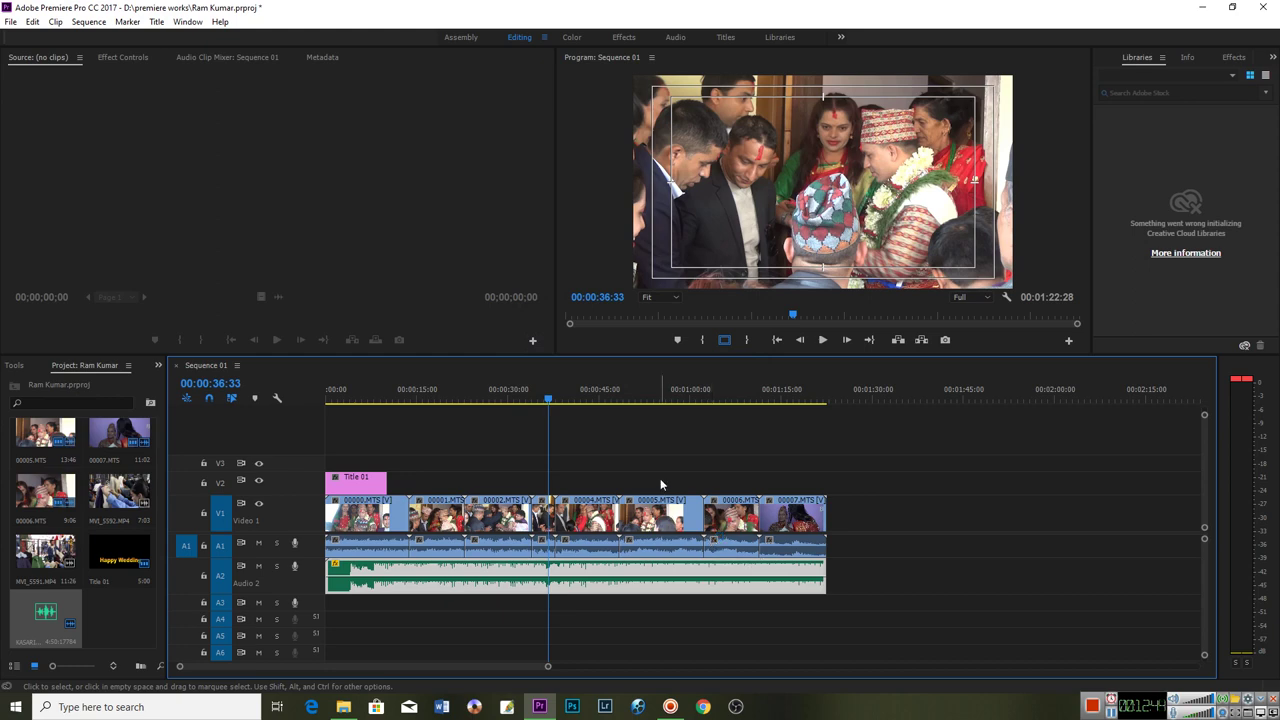
pyautogui.hotkey('ctrl', 's')
# Mark all clips as the export range and open the H.264 export settings.
pyautogui.click(386, 403)
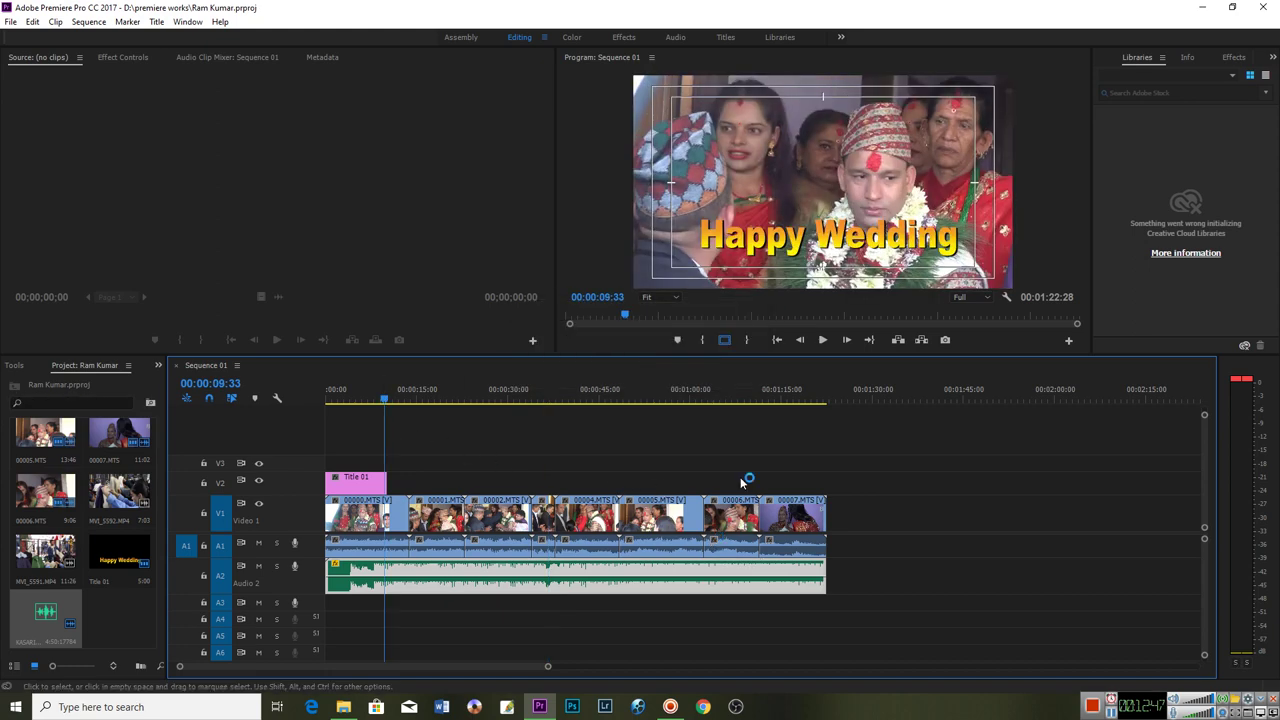
pyautogui.click(718, 403)
pyautogui.moveTo(828, 612); pyautogui.dragTo(316, 441)
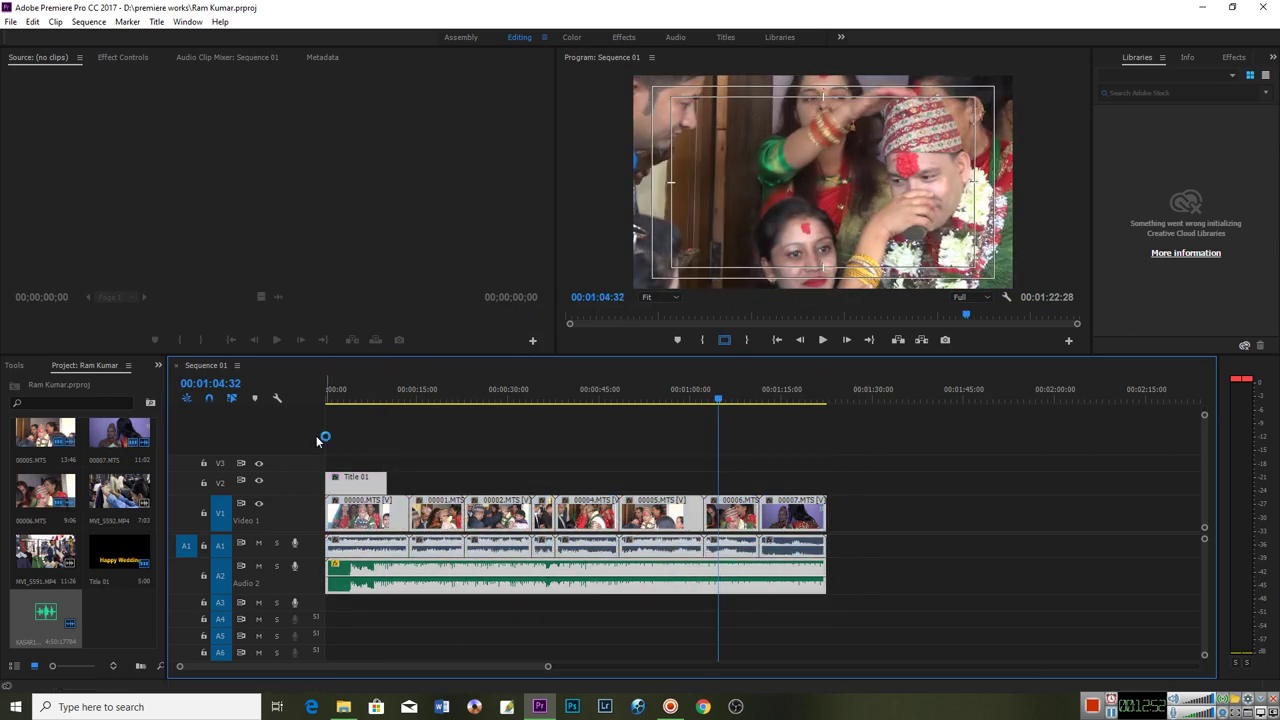
pyautogui.press('/')
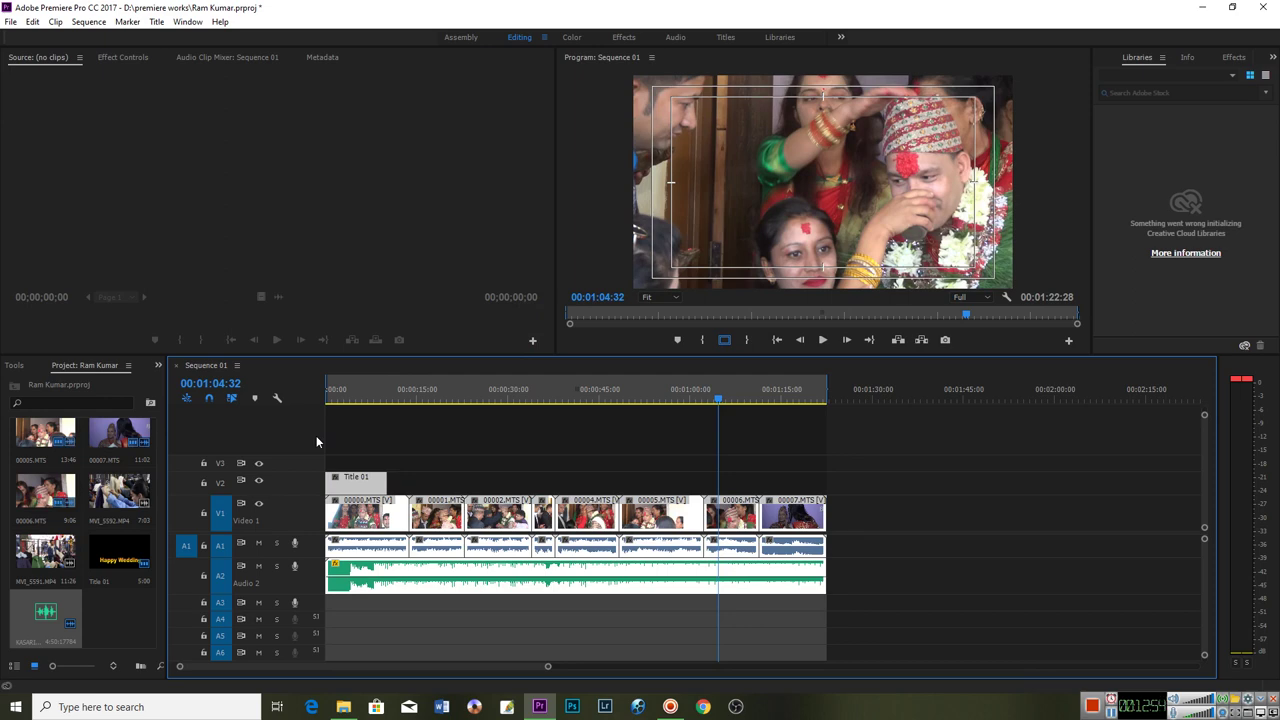
pyautogui.hotkey('ctrl', 'm')
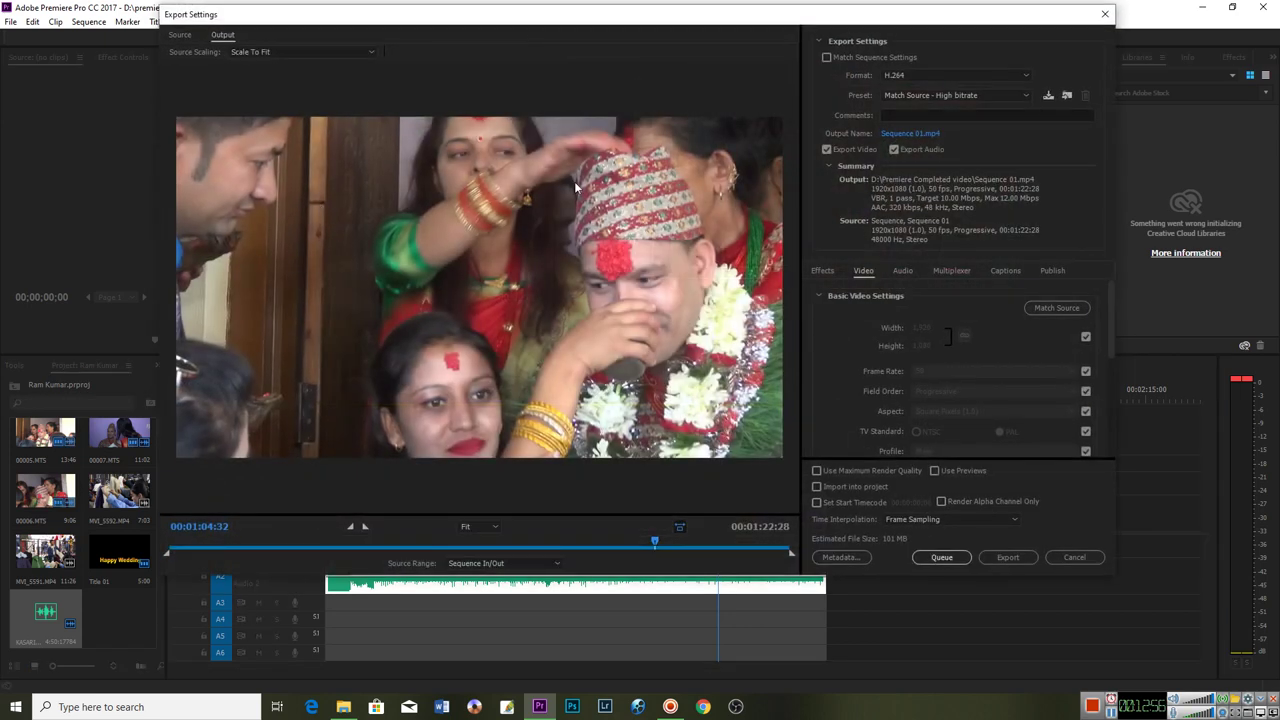
pyautogui.click(910, 133)
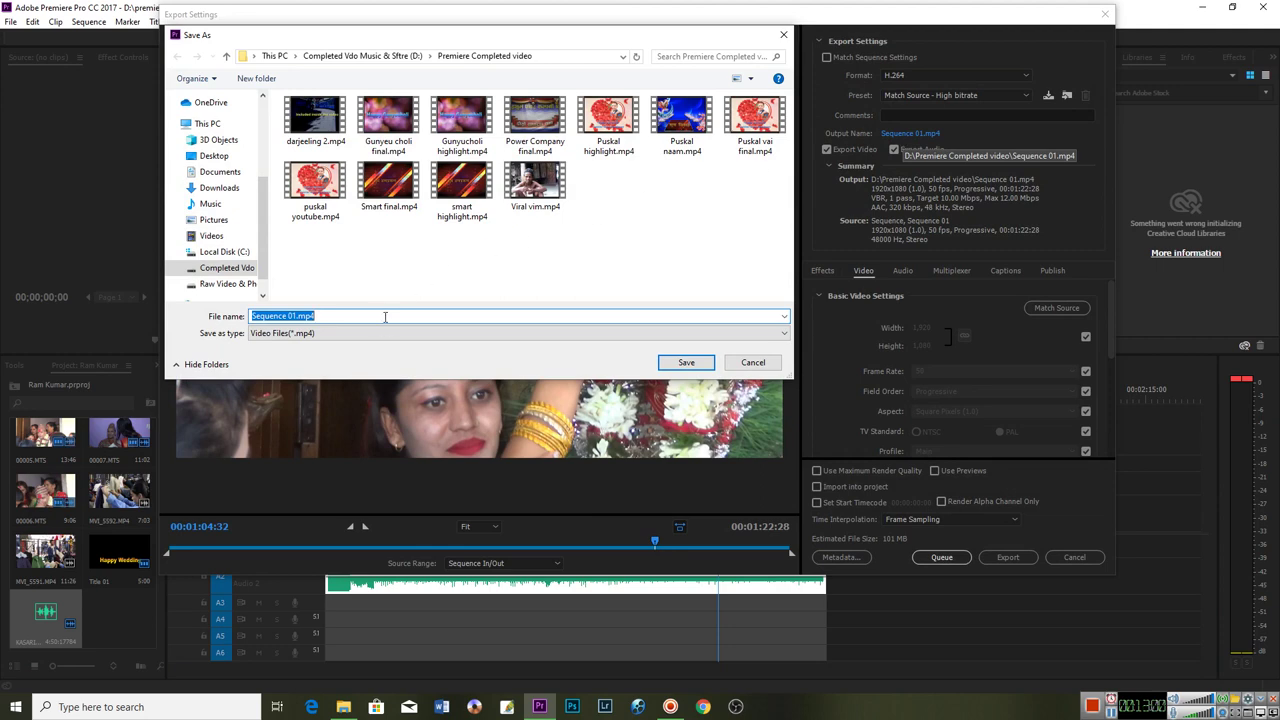
pyautogui.click(753, 363)
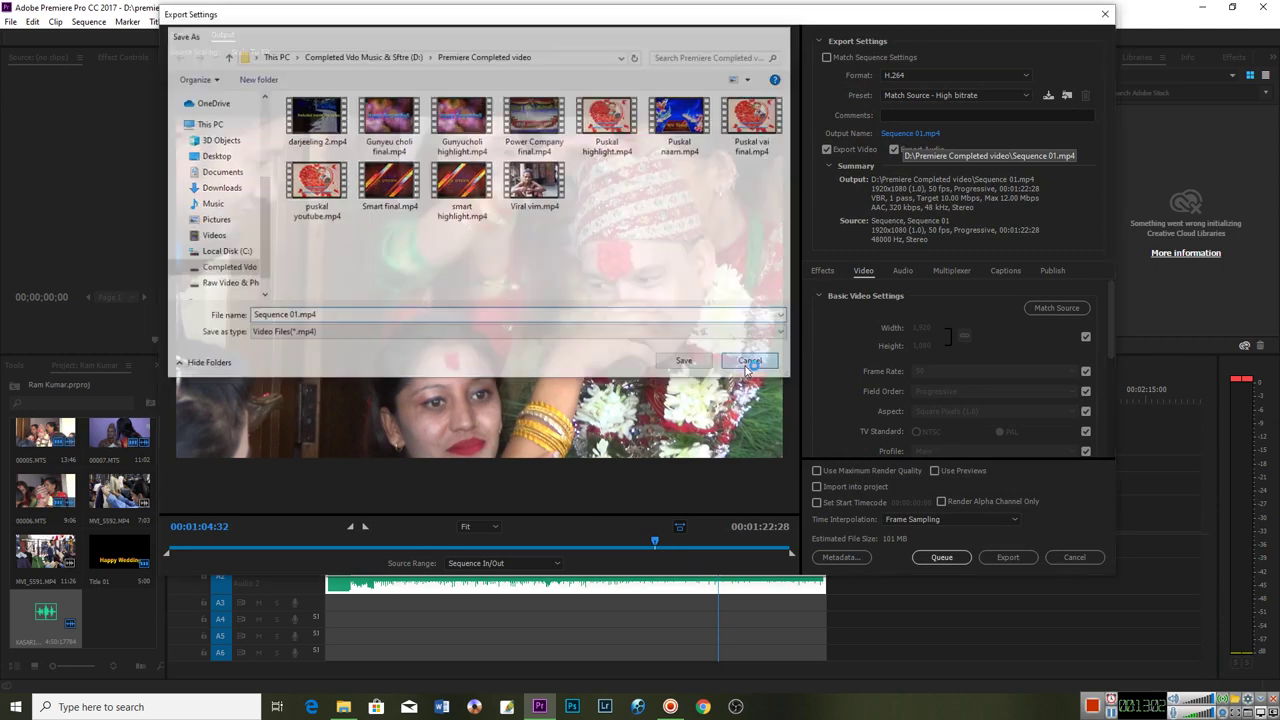